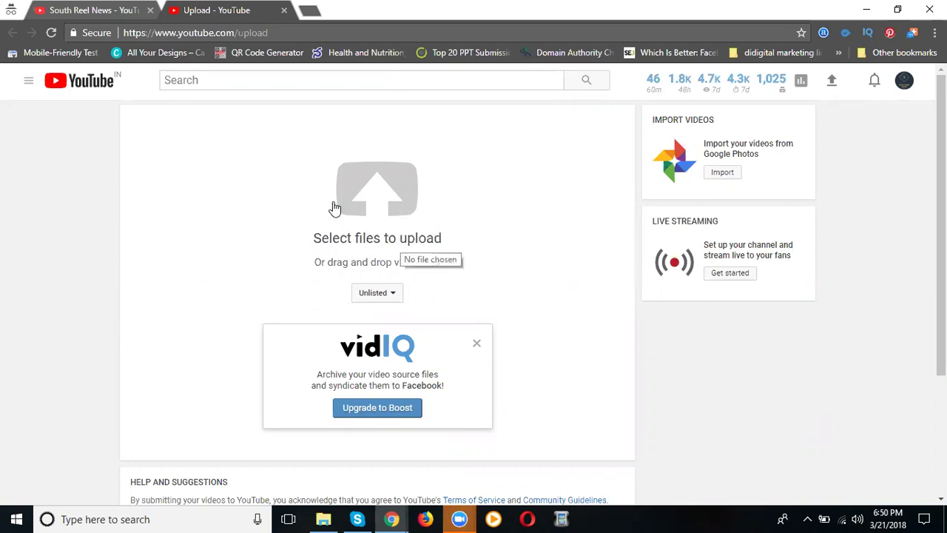
Upload the video "How to promote dailymotion videos" as Unlisted from the 2018-03-20 19.52.08 folder in Documents > Zoom.
{"action": "left_click", "coordinate": [394, 306]}
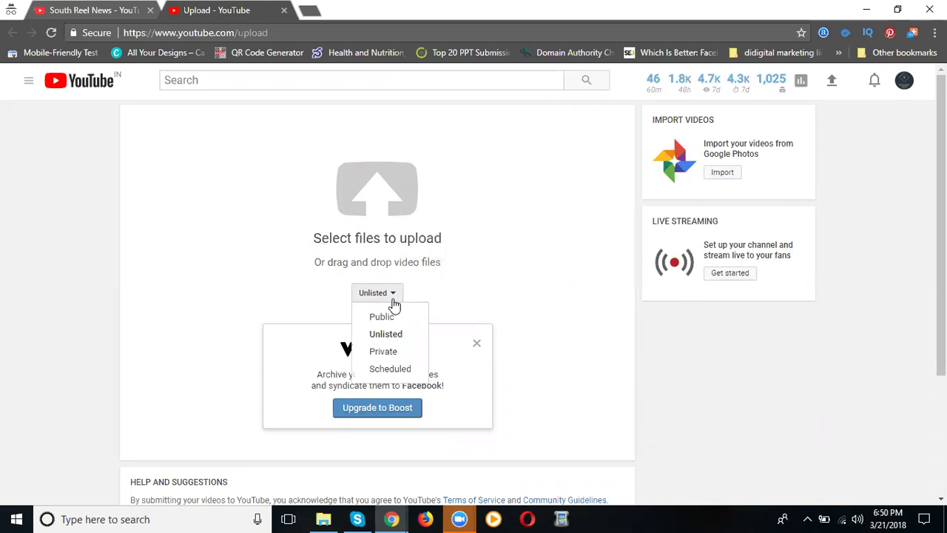
{"action": "left_click", "coordinate": [375, 335]}
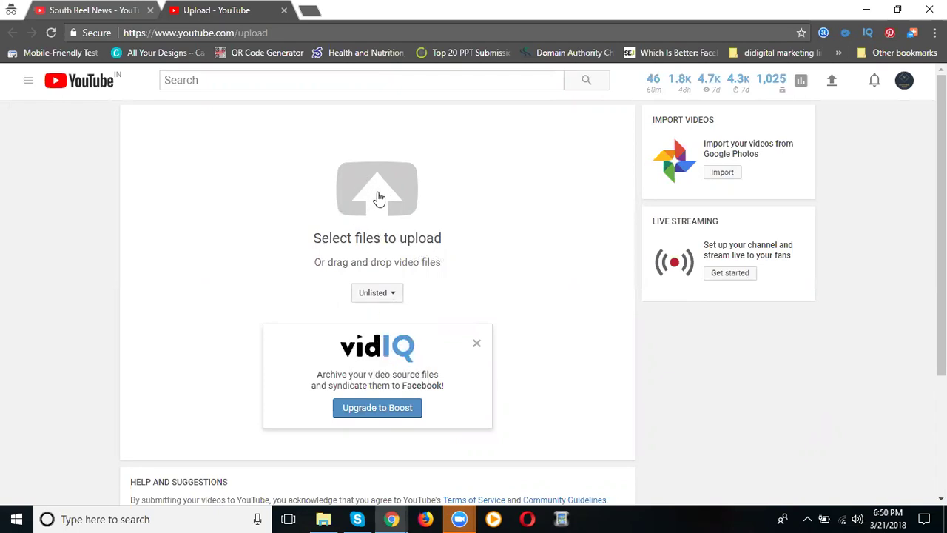
{"action": "left_click", "coordinate": [376, 200]}
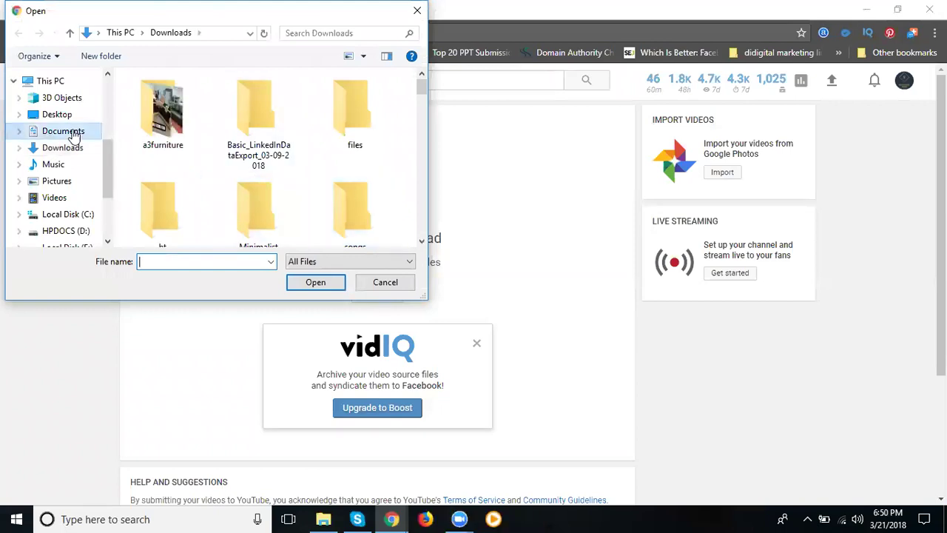
{"action": "left_click", "coordinate": [74, 133]}
{"action": "double_click", "coordinate": [164, 141]}
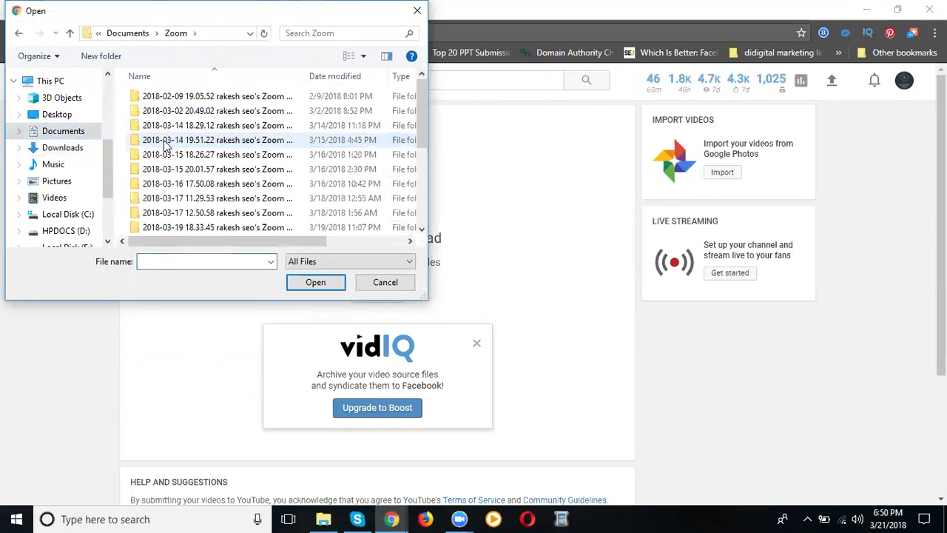
{"action": "scroll", "coordinate": [167, 148], "scroll_direction": "down", "scroll_amount": 2}
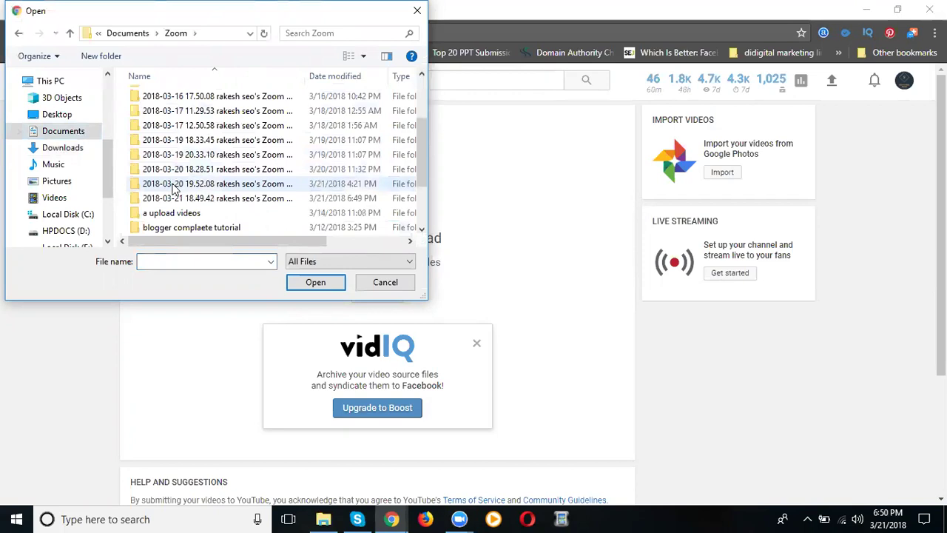
{"action": "double_click", "coordinate": [173, 185]}
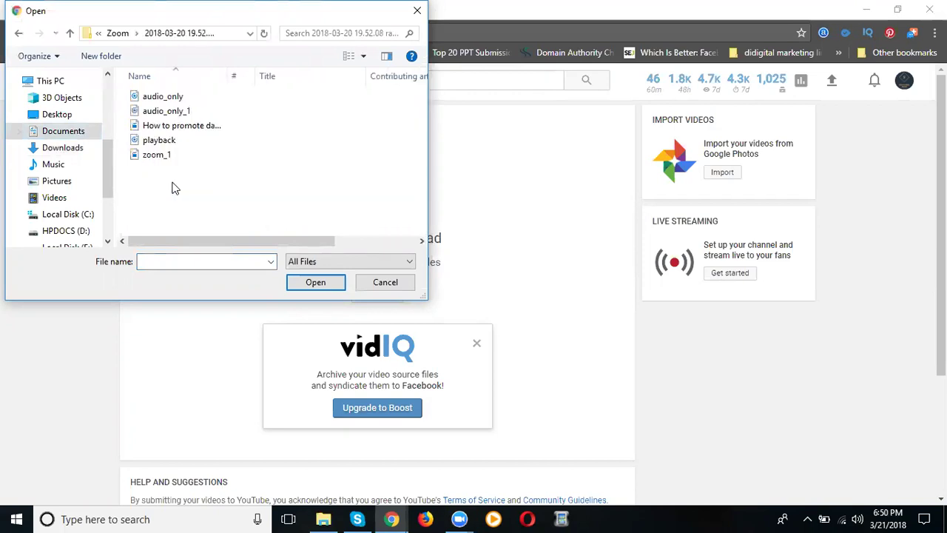
{"action": "double_click", "coordinate": [200, 125]}
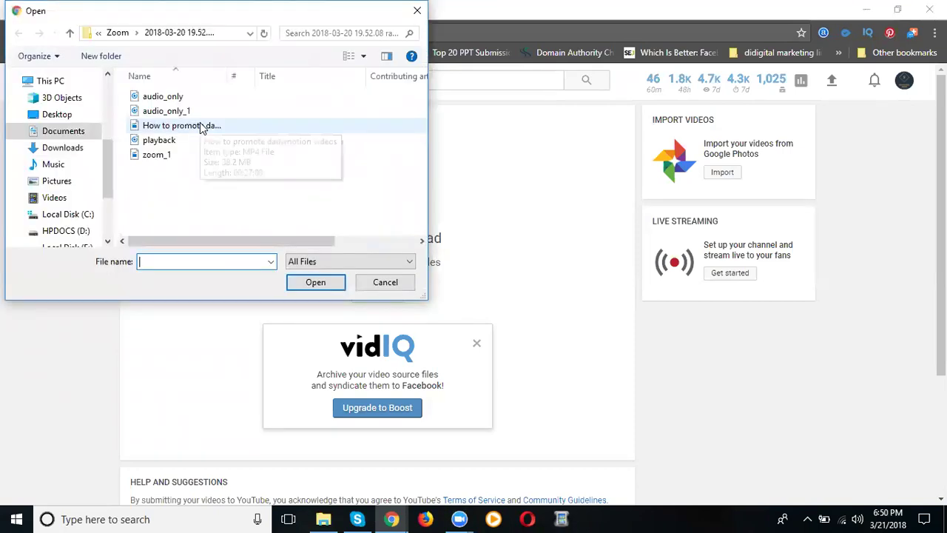
{"action": "double_click", "coordinate": [200, 125]}
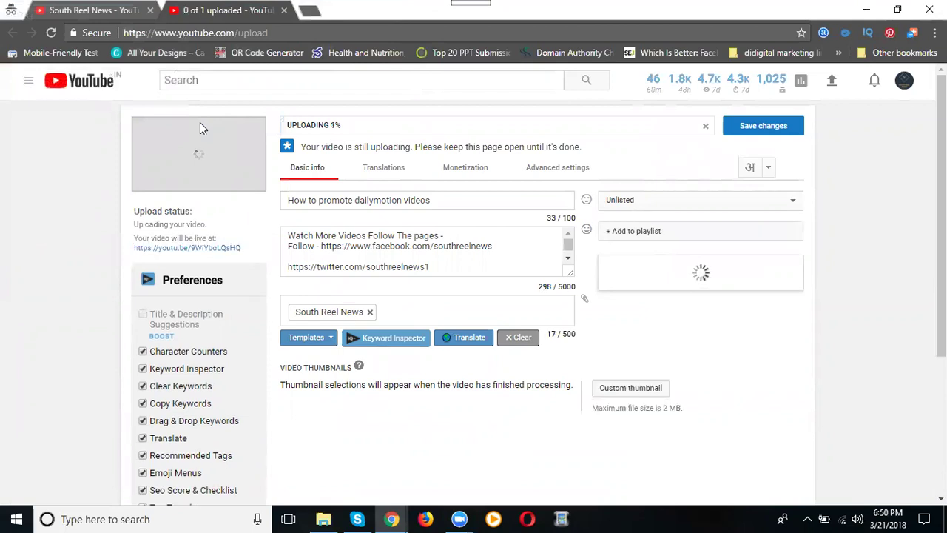
Append "| Earning Techniquies" to the end of the video title.
{"action": "left_click", "coordinate": [470, 198]}
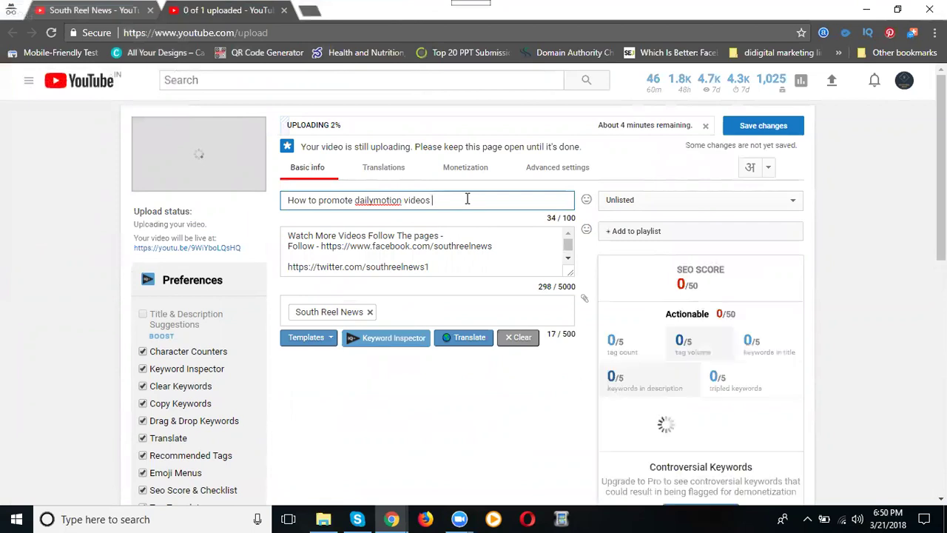
{"action": "type", "text": "| "}
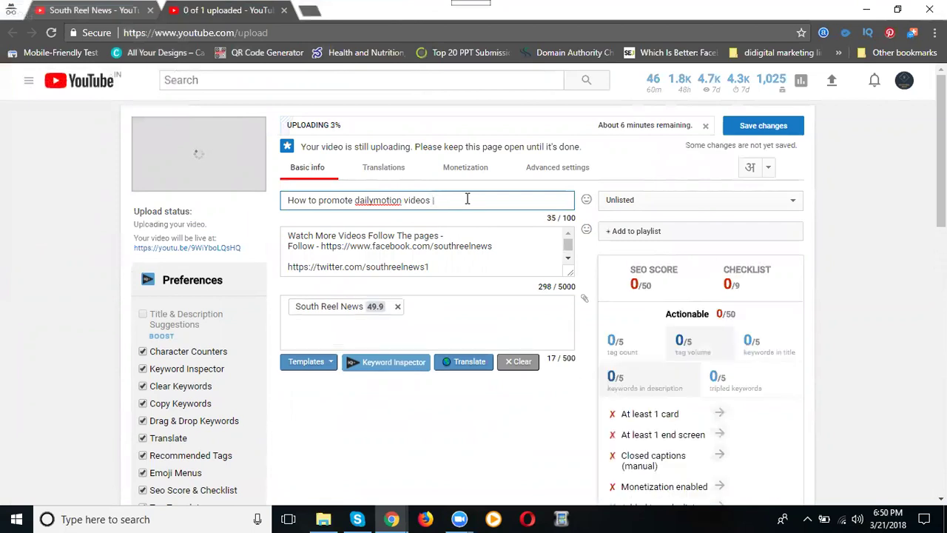
{"action": "type", "text": "Earning Techniquies"}
Search YouTube in a new tab for the title phrase "How to promote dailymotion videos" and look through the competing videos.
{"action": "left_click_drag", "start_coordinate": [430, 200], "coordinate": [282, 203]}
{"action": "key", "text": "ctrl+c"}
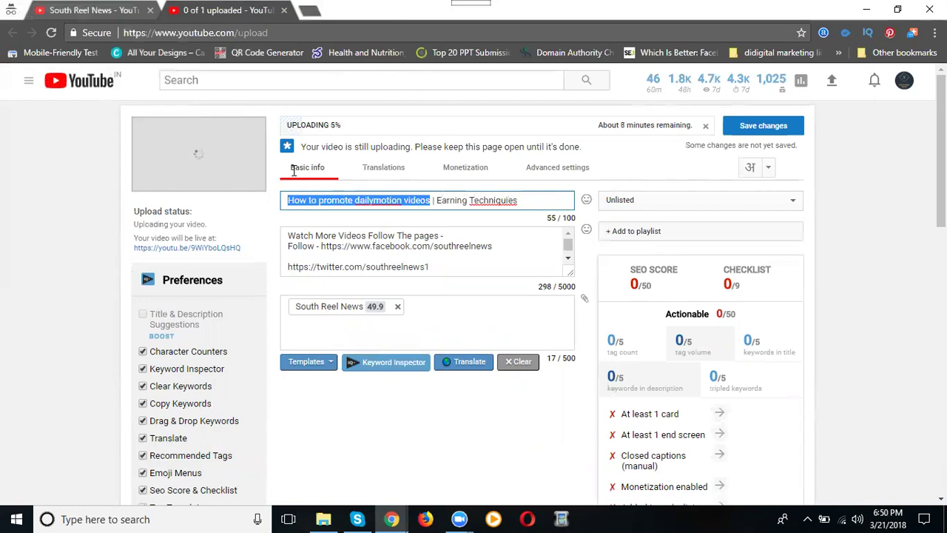
{"action": "left_click", "coordinate": [310, 10]}
{"action": "type", "text": "youtube.com"}
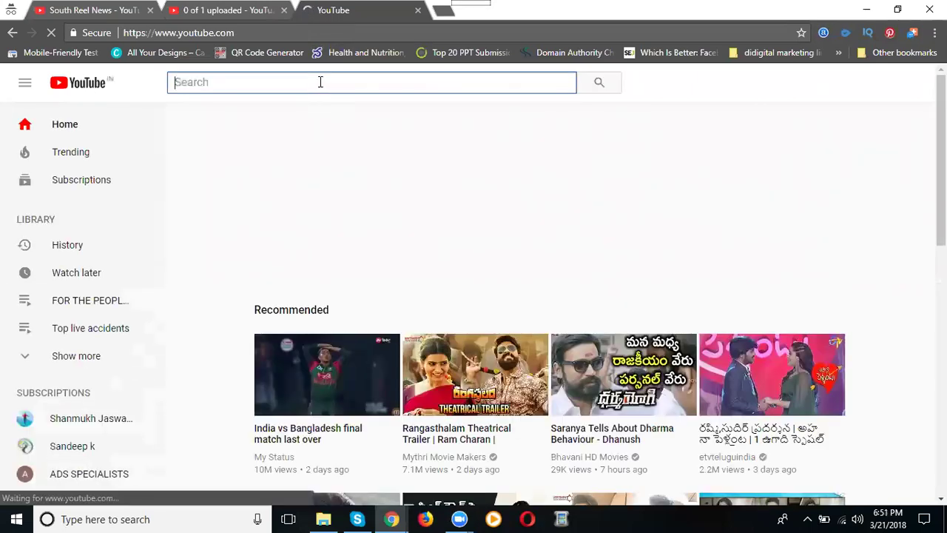
{"action": "key", "text": "ctrl+v"}
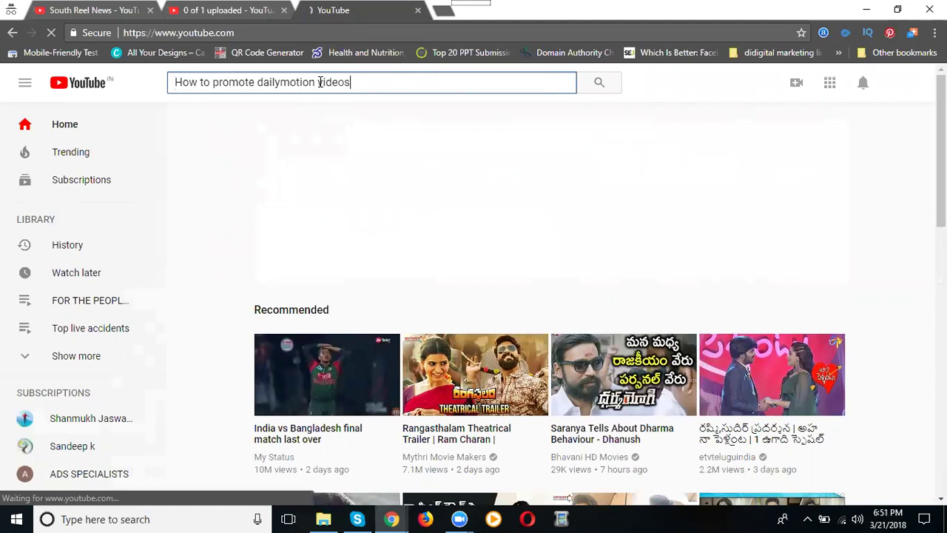
{"action": "key", "text": "Return"}
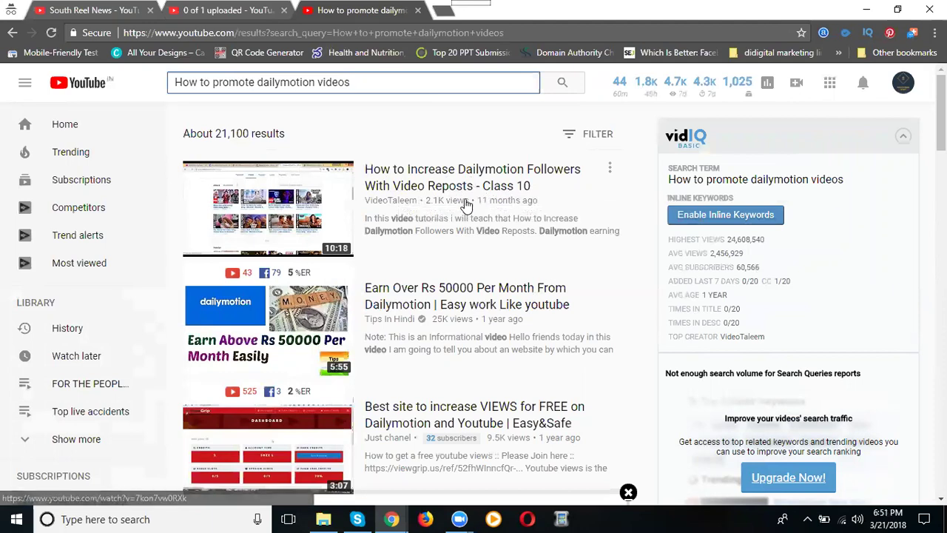
{"action": "scroll", "coordinate": [459, 207], "scroll_direction": "down", "scroll_amount": 1}
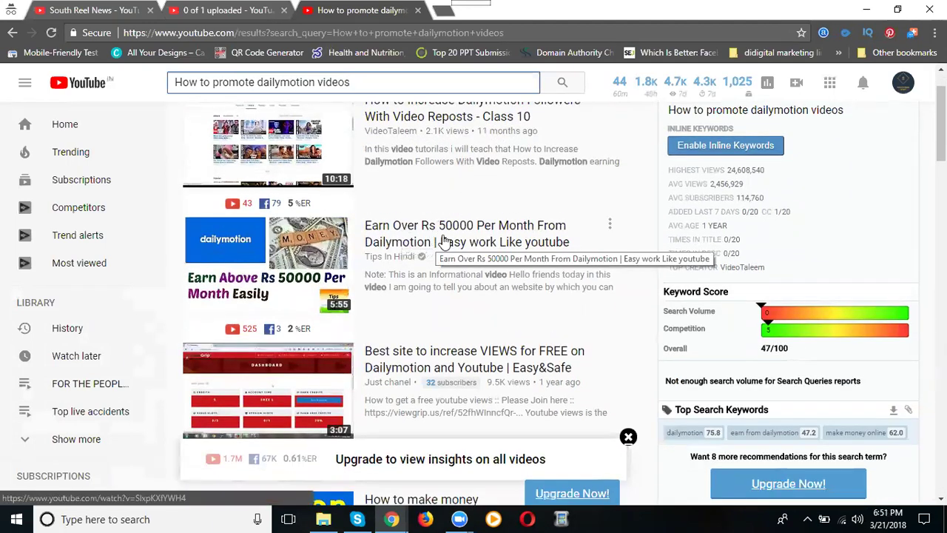
{"action": "scroll", "coordinate": [444, 240], "scroll_direction": "down", "scroll_amount": 1}
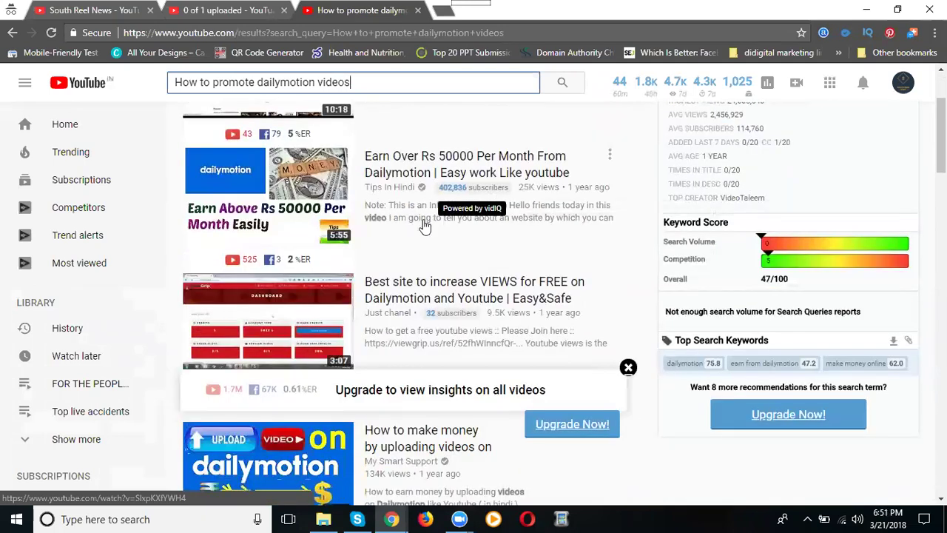
{"action": "scroll", "coordinate": [422, 226], "scroll_direction": "down", "scroll_amount": 1}
{"action": "scroll", "coordinate": [418, 252], "scroll_direction": "down", "scroll_amount": 1}
{"action": "scroll", "coordinate": [418, 251], "scroll_direction": "up", "scroll_amount": 5}
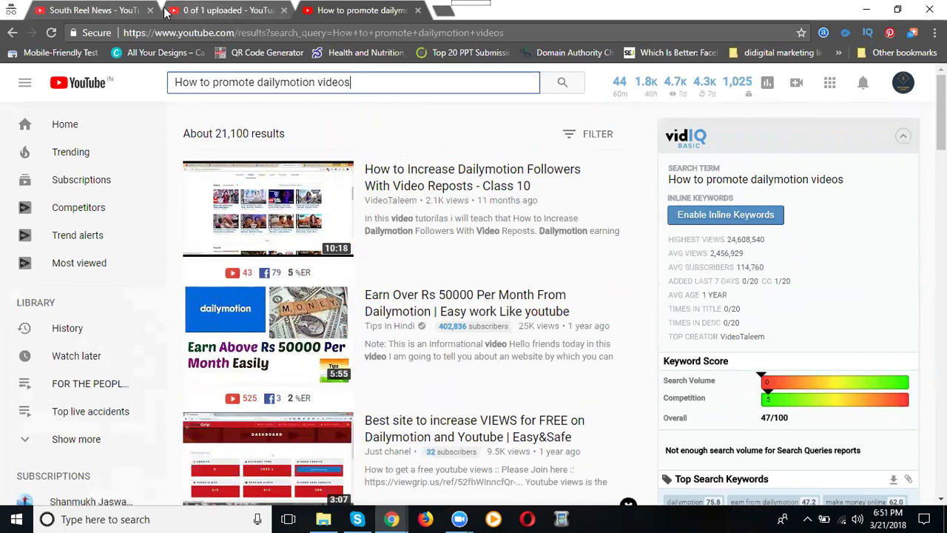
Search YouTube for the title's second phrase, "Earning Techniquies", to check its competition.
{"action": "left_click", "coordinate": [222, 11]}
{"action": "left_click_drag", "start_coordinate": [521, 201], "coordinate": [437, 206]}
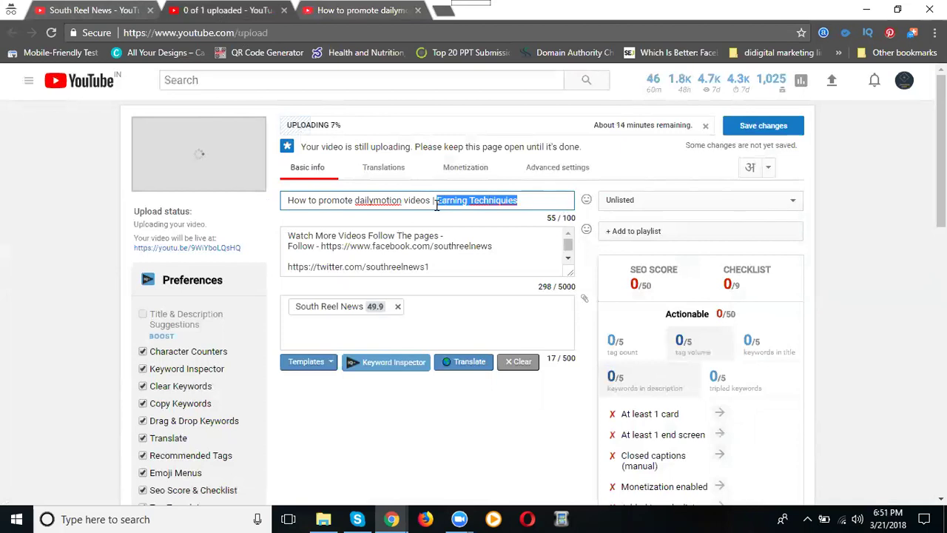
{"action": "left_click", "coordinate": [348, 11]}
{"action": "triple_click", "coordinate": [343, 82]}
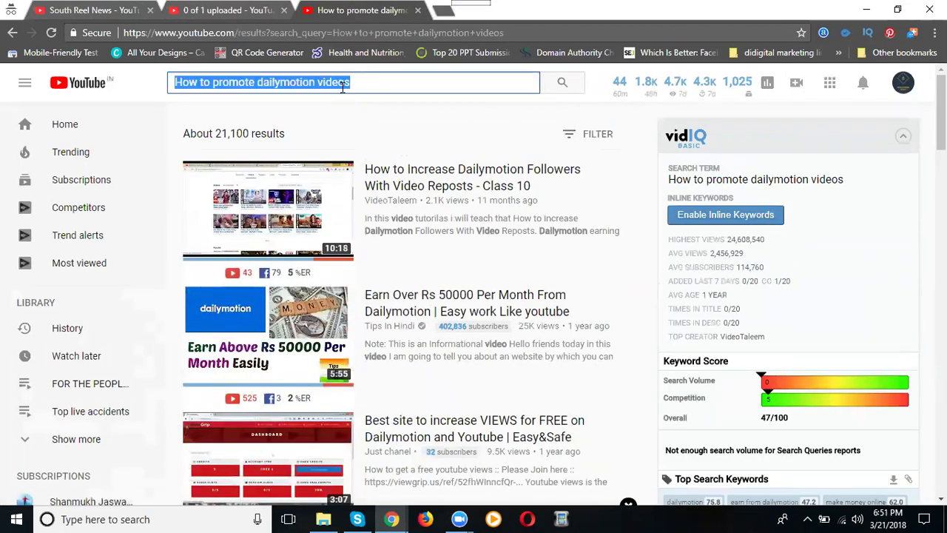
{"action": "type", "text": "Earning Techniques"}
{"action": "key", "text": "Return"}
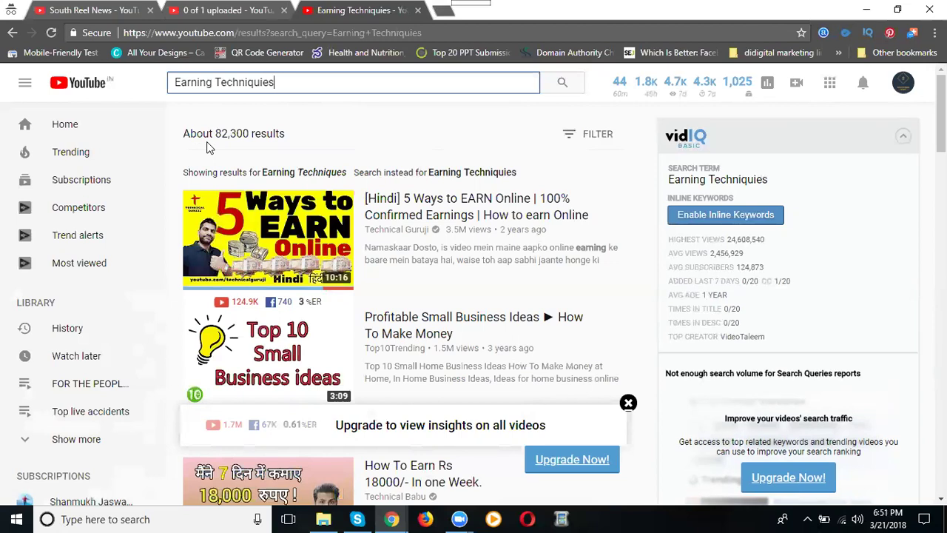
Switch to the suggested search spelling "Earning Techniques" and replace the misspelled phrase in the video title with it.
{"action": "left_click", "coordinate": [191, 12]}
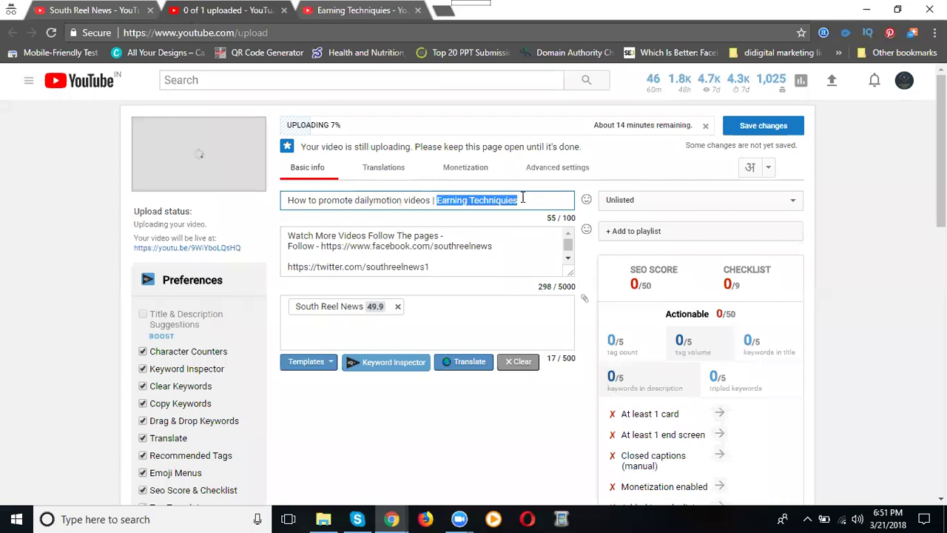
{"action": "left_click", "coordinate": [350, 8]}
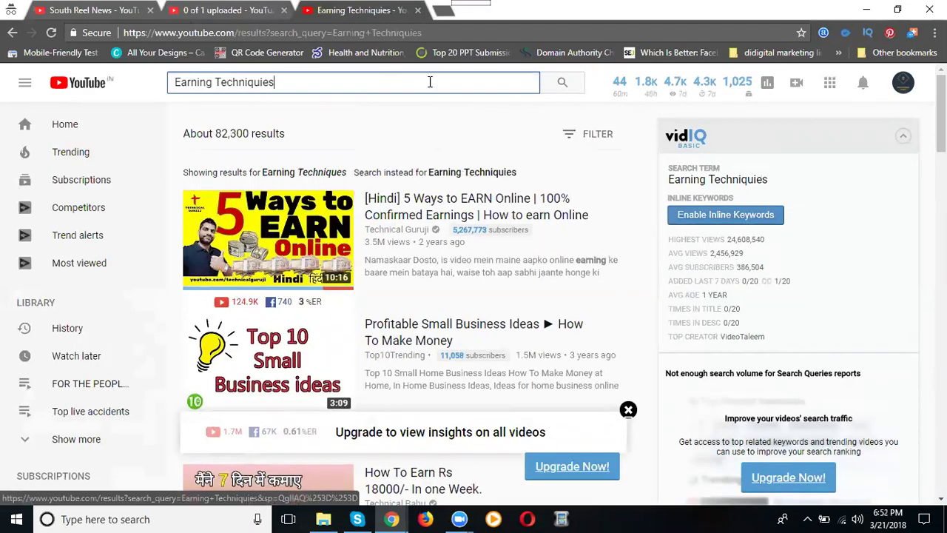
{"action": "left_click", "coordinate": [312, 176]}
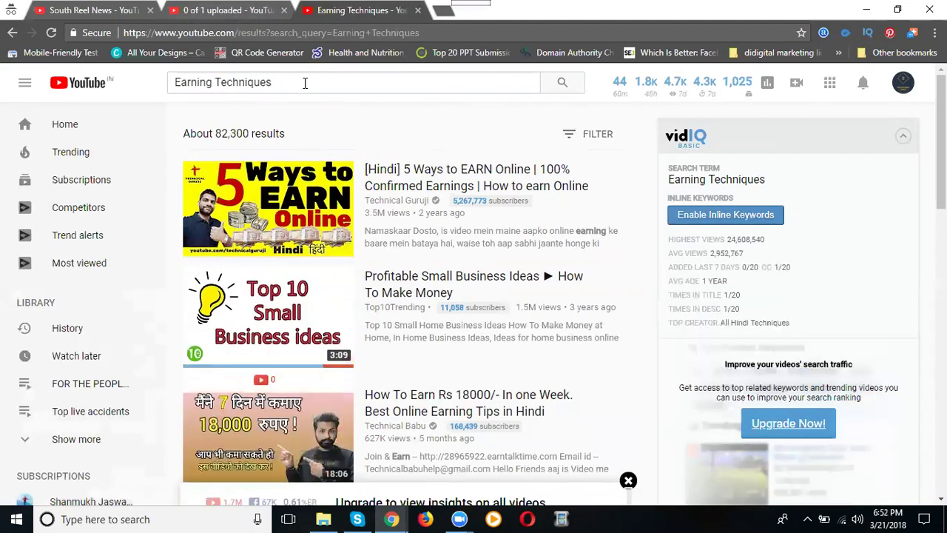
{"action": "left_click", "coordinate": [305, 82]}
{"action": "key", "text": "ctrl+a"}
{"action": "key", "text": "ctrl+c"}
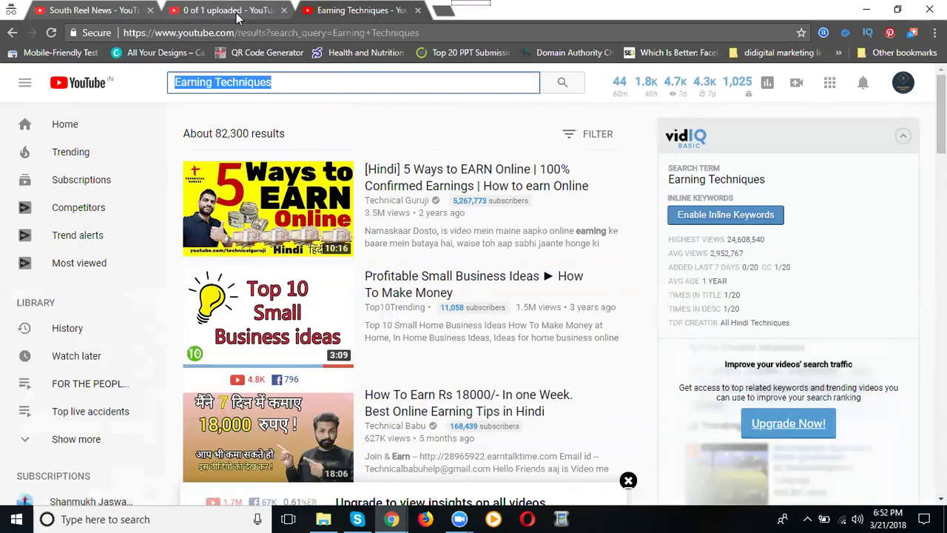
{"action": "key", "text": "ctrl+shift+Tab"}
{"action": "key", "text": "ctrl+v"}
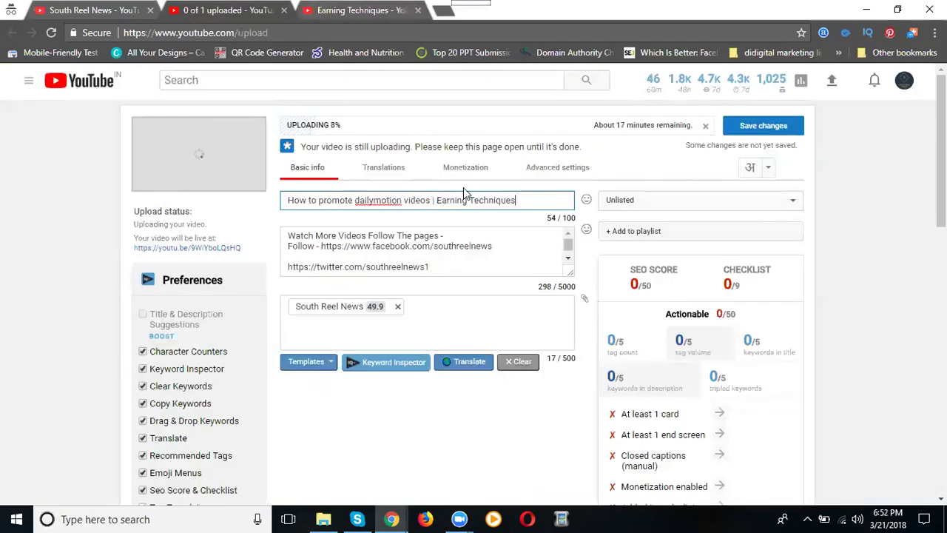
Begin the video description with "Learn This Training Video" followed by a copy of the full video title.
{"action": "triple_click", "coordinate": [414, 201]}
{"action": "key", "text": "ctrl+c"}
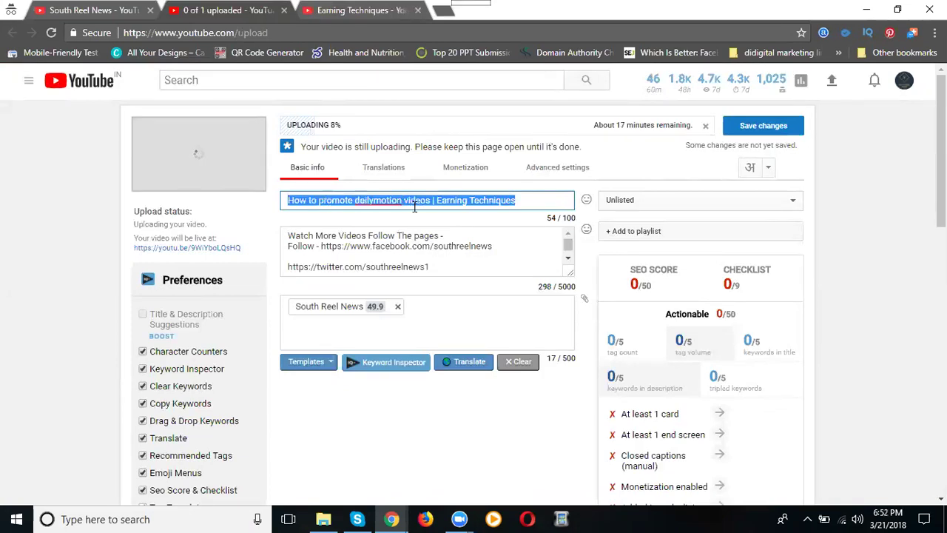
{"action": "left_click", "coordinate": [289, 237]}
{"action": "type", "text": "Learn This Vid"}
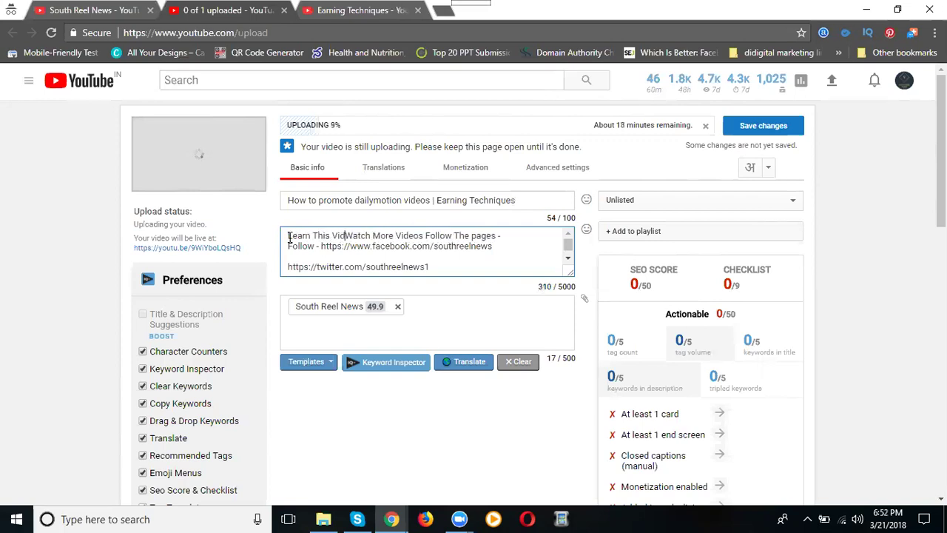
{"action": "type", "text": "eo "}
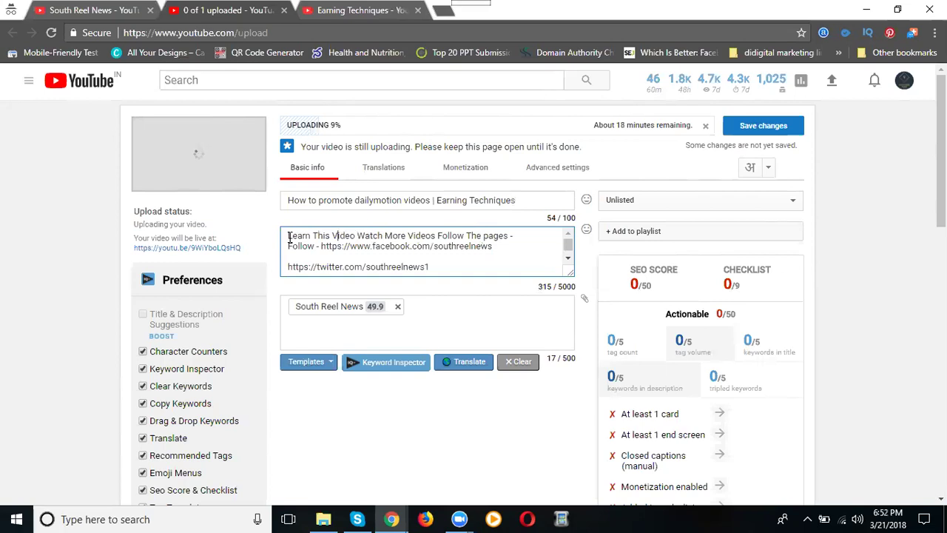
{"action": "type", "text": "Training"}
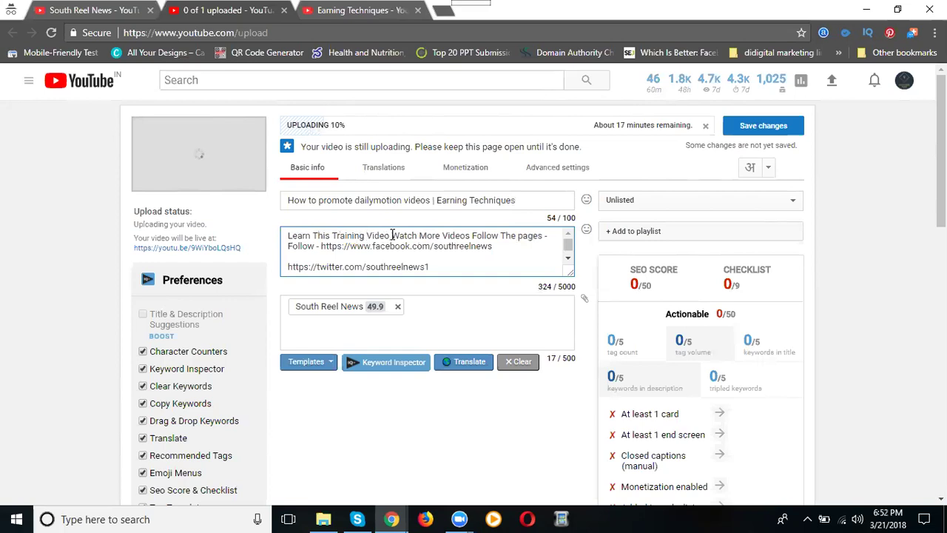
{"action": "key", "text": "ctrl+v"}
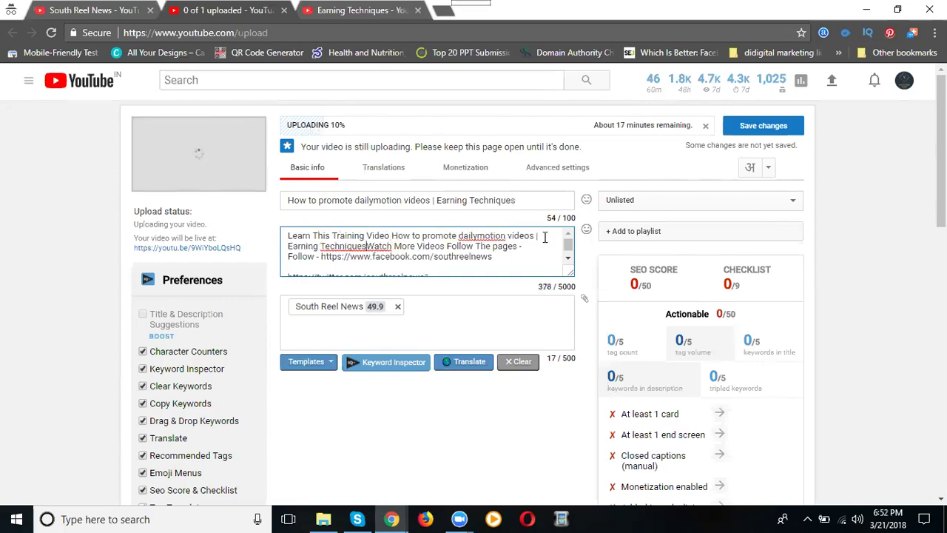
Replace the description's title separator with "and", append "Tutorial By" plus the presenter's name, and put the existing links text on a separate paragraph.
{"action": "type", "text": "and"}
{"action": "left_click", "coordinate": [367, 247]}
{"action": "type", "text": "Tutor"}
{"action": "type", "text": "il"}
{"action": "type", "text": "l By "}
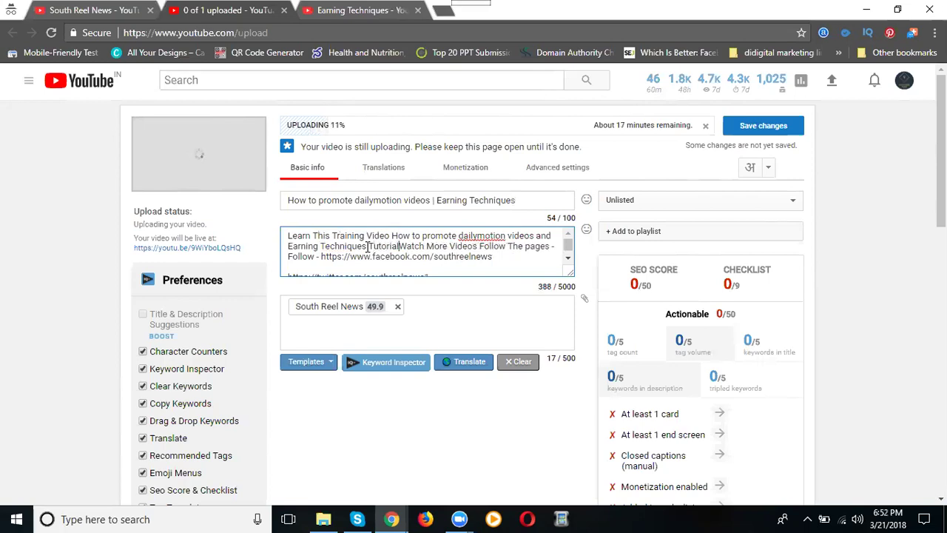
{"action": "type", "text": "Digital R"}
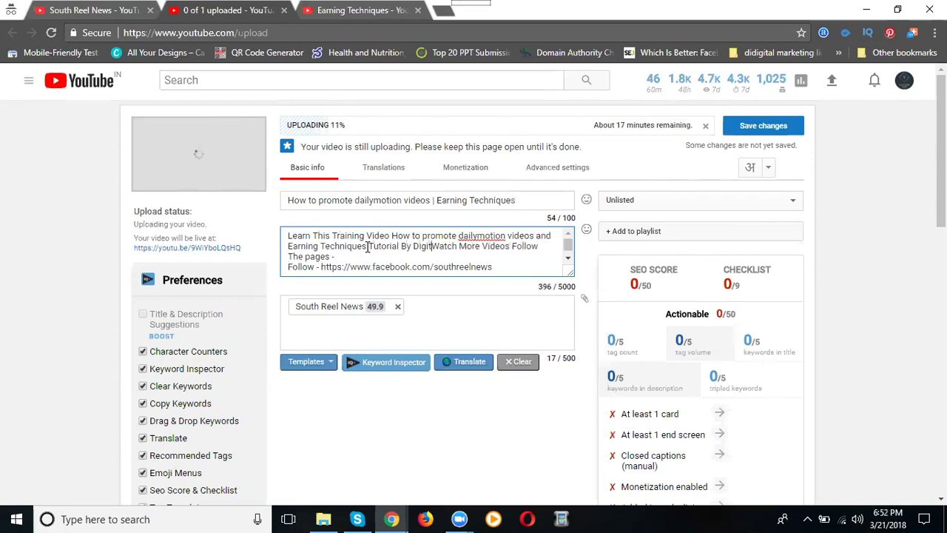
{"action": "type", "text": "akesh"}
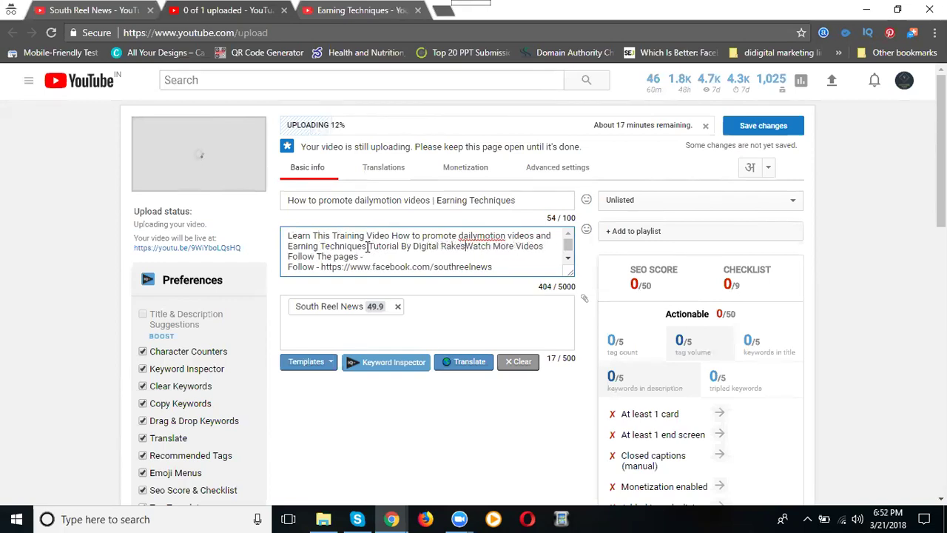
{"action": "key", "text": "Return"}
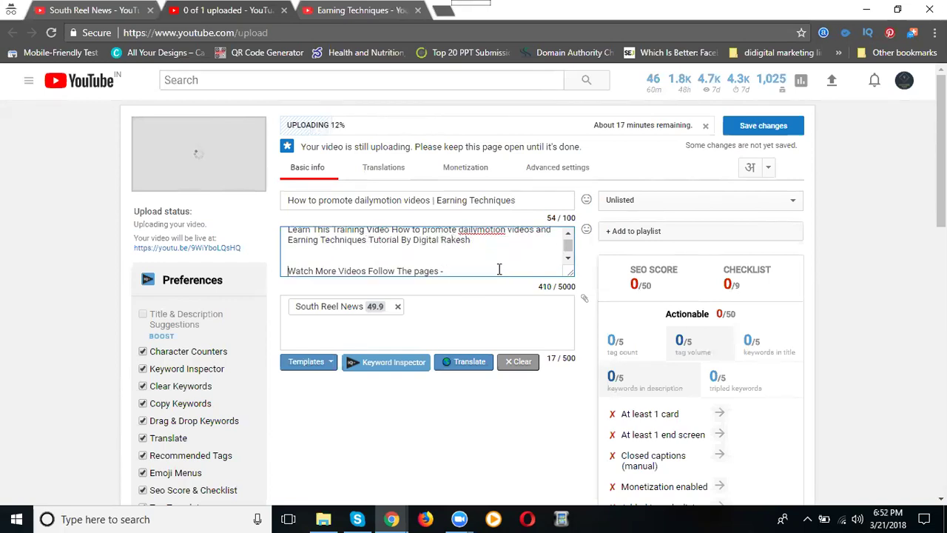
Append "| South Reel News" to the end of the video title after "Earning Techniques".
{"action": "left_click", "coordinate": [522, 198]}
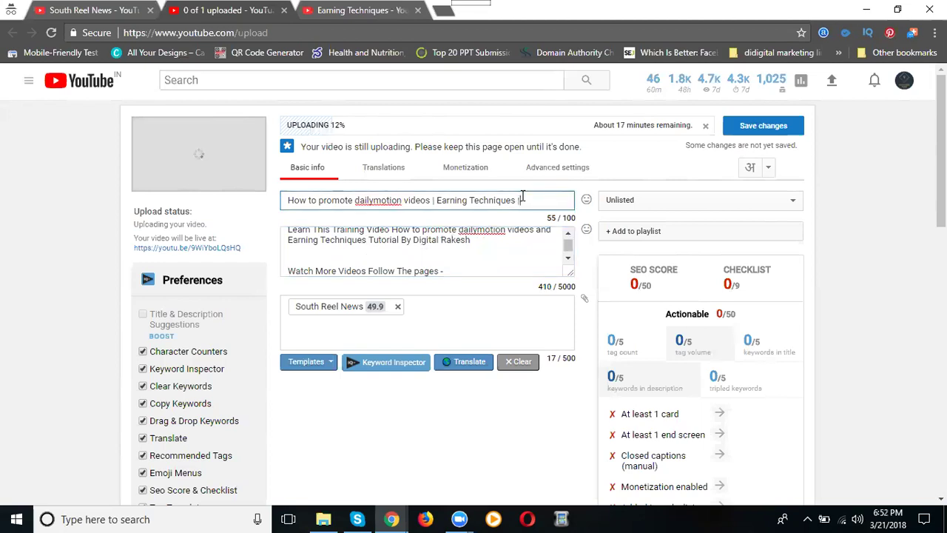
{"action": "type", "text": "|| South Reel News"}
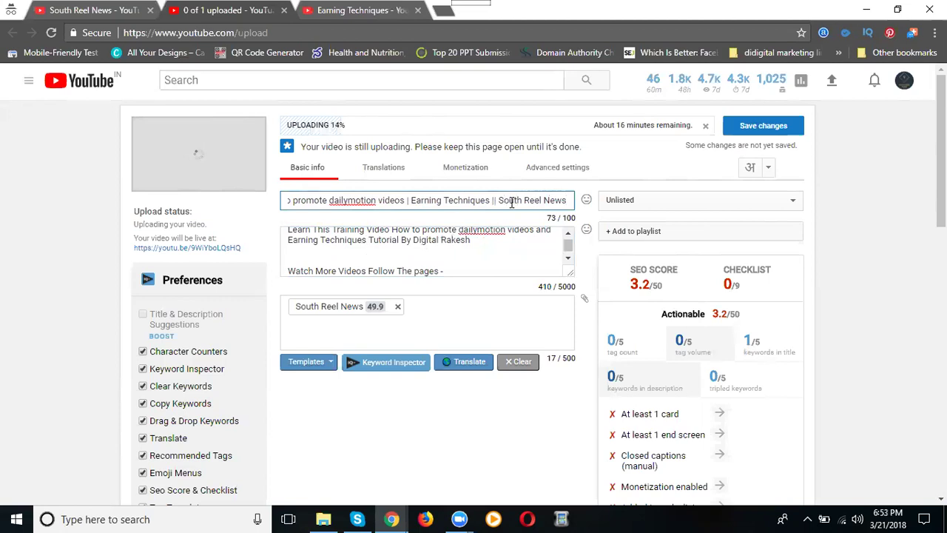
{"action": "key", "text": "BackSpace"}
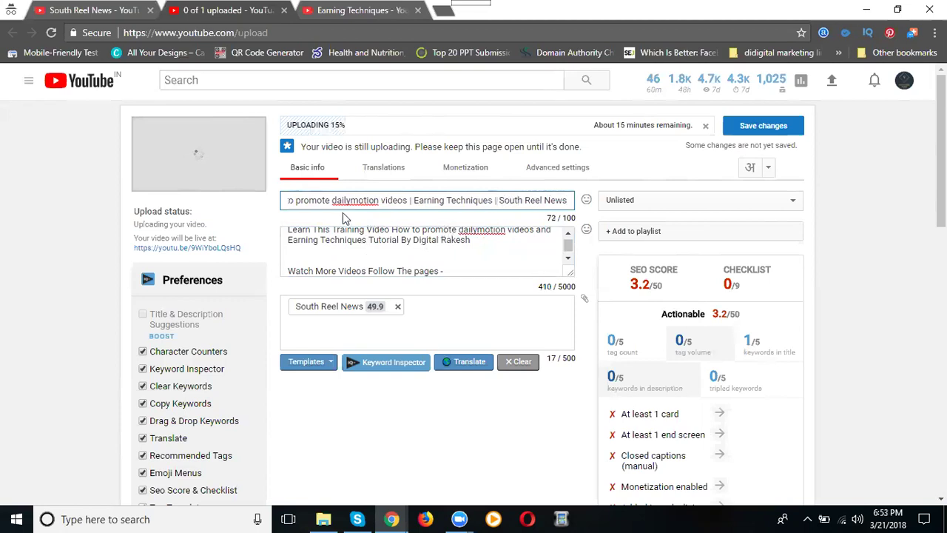
{"action": "left_click", "coordinate": [304, 213]}
{"action": "key", "text": "Home"}
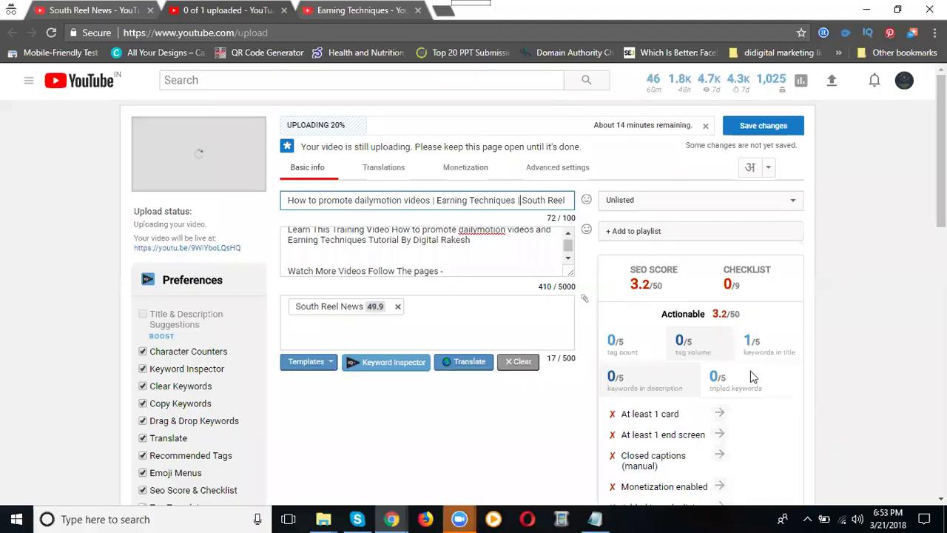
Add "..." after the presenter's name in the description and paste the prepared Digital Marketing training text with its hashtags there.
{"action": "left_click", "coordinate": [481, 243]}
{"action": "type", "text": "..."}
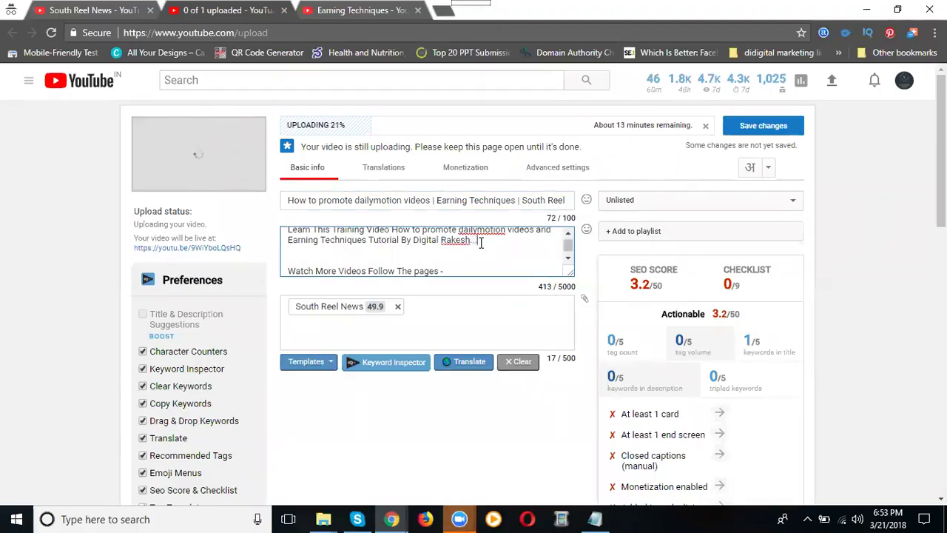
{"action": "key", "text": "ctrl+v"}
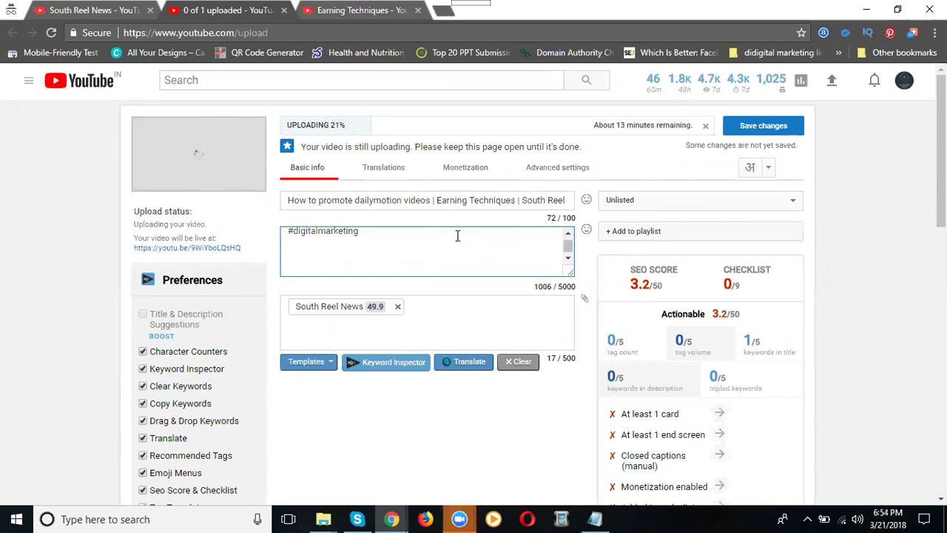
Copy the title's first phrase, "How to promote dailymotion videos", and add it as a video tag.
{"action": "left_click_drag", "start_coordinate": [430, 200], "coordinate": [277, 204]}
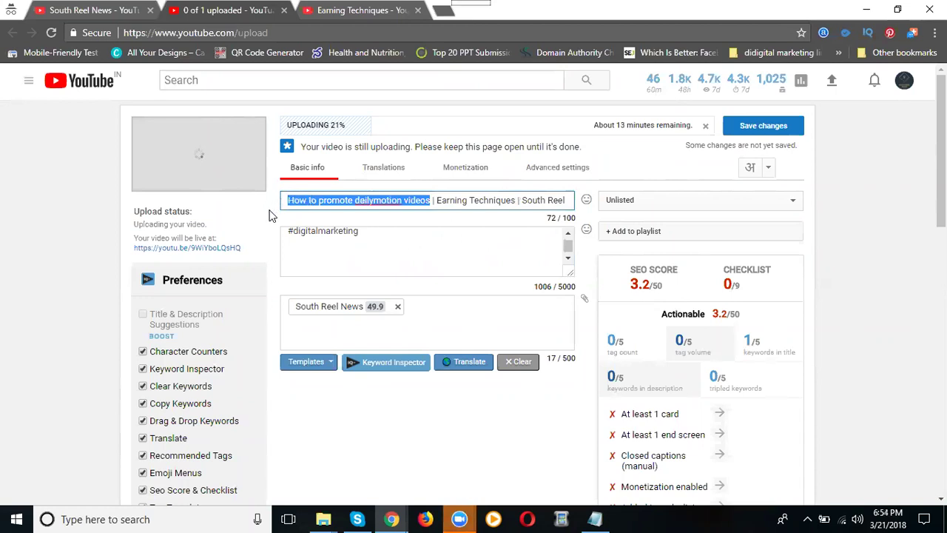
{"action": "key", "text": "ctrl+c"}
{"action": "left_click", "coordinate": [345, 334]}
{"action": "key", "text": "ctrl+v"}
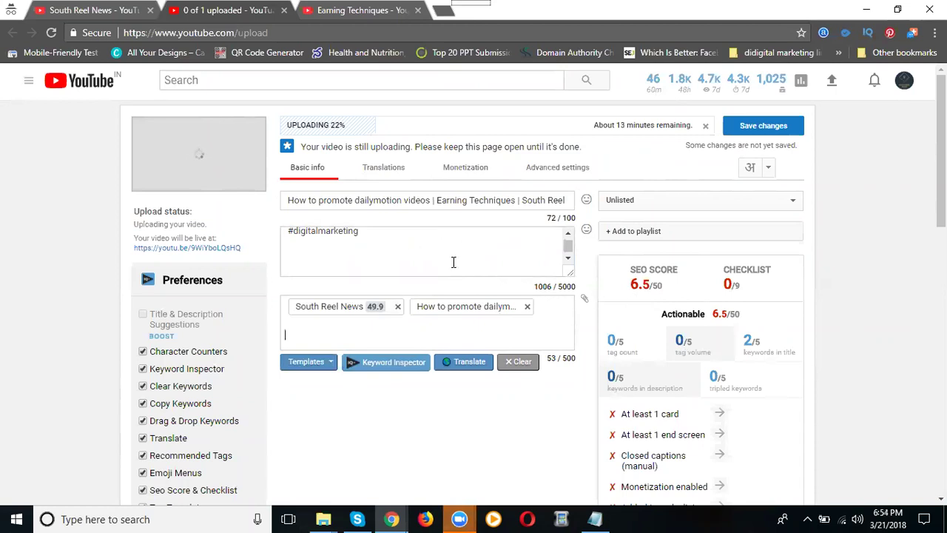
Add "rning Techniques" and "Earning", both copied from the title's second phrase, as separate video tags.
{"action": "left_click_drag", "start_coordinate": [444, 200], "coordinate": [515, 205]}
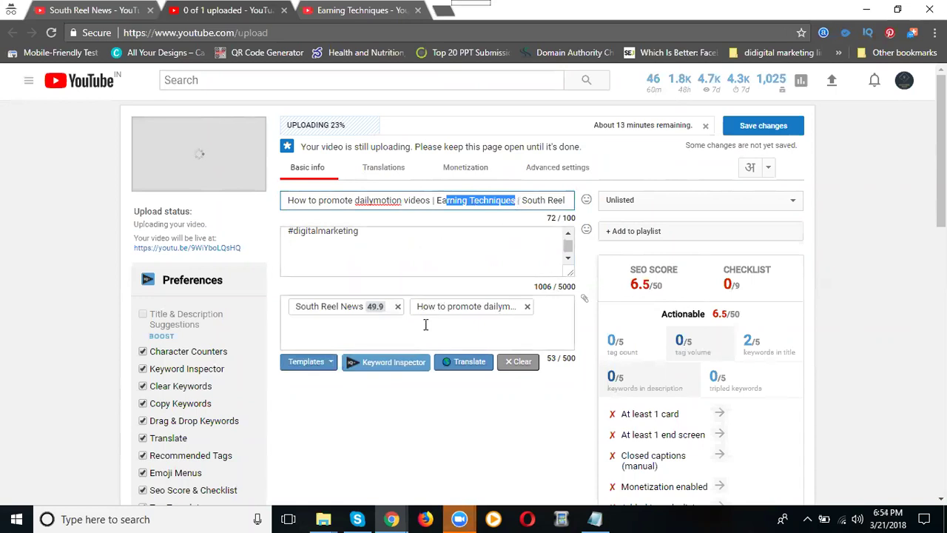
{"action": "left_click", "coordinate": [426, 324]}
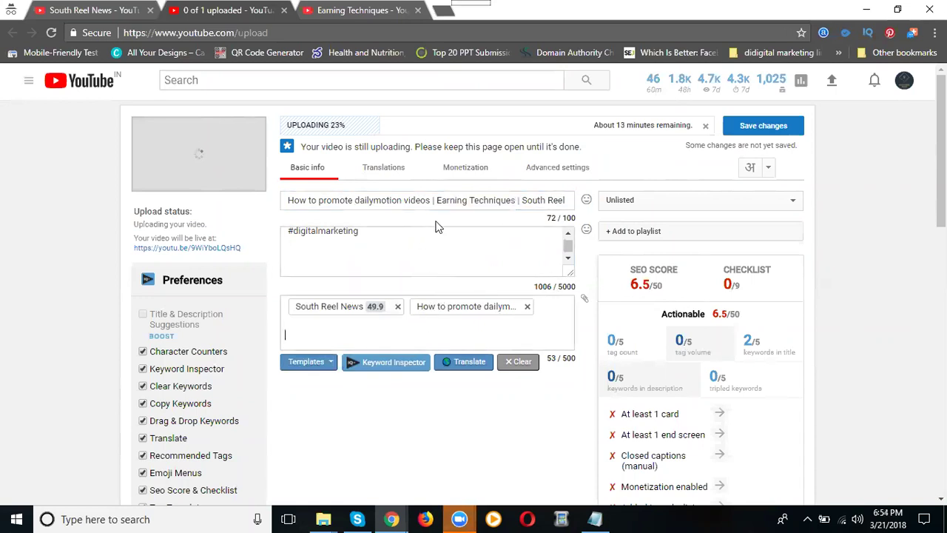
{"action": "key", "text": "ctrl+v"}
{"action": "key", "text": "Return"}
{"action": "left_click", "coordinate": [450, 201]}
{"action": "double_click", "coordinate": [450, 201]}
{"action": "key", "text": "ctrl+c"}
{"action": "left_click", "coordinate": [460, 341]}
{"action": "key", "text": "ctrl+v"}
{"action": "key", "text": "Return"}
Add the single title words "Techniques" and "dailymotion" as separate video tags.
{"action": "double_click", "coordinate": [484, 200]}
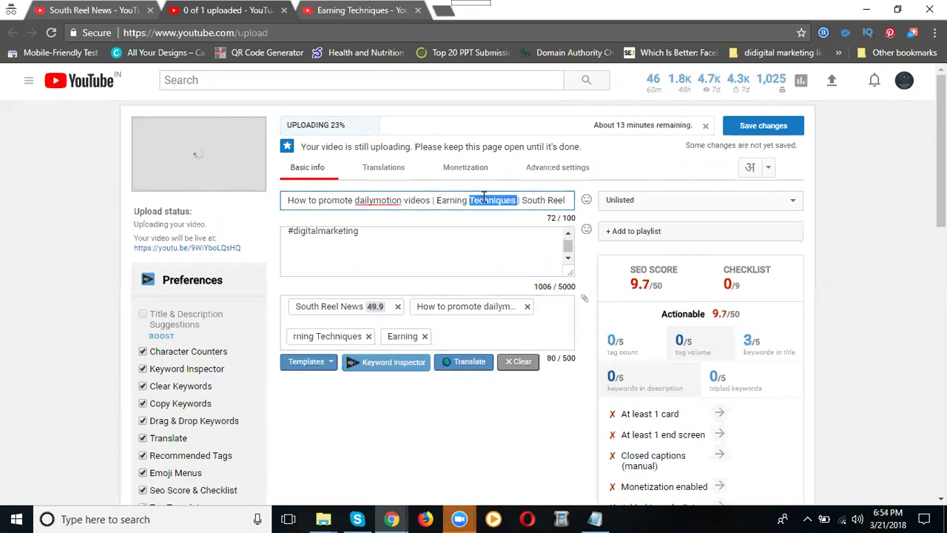
{"action": "left_click", "coordinate": [483, 335]}
{"action": "key", "text": "ctrl+v"}
{"action": "key", "text": "Return"}
{"action": "double_click", "coordinate": [379, 200]}
{"action": "key", "text": "ctrl+c"}
{"action": "left_click", "coordinate": [527, 334]}
{"action": "key", "text": "ctrl+v"}
{"action": "key", "text": "Return"}
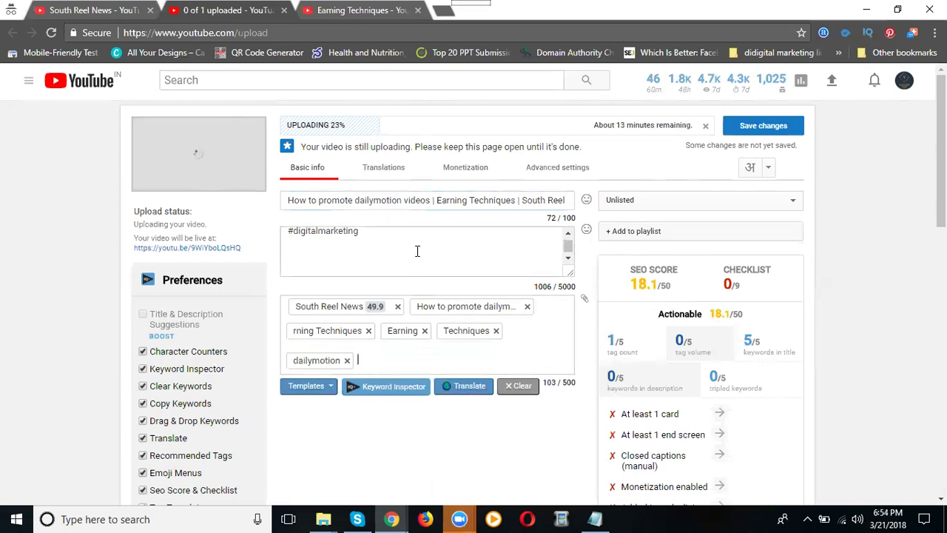
Add "how to promote video" as another video tag.
{"action": "type", "text": "how to "}
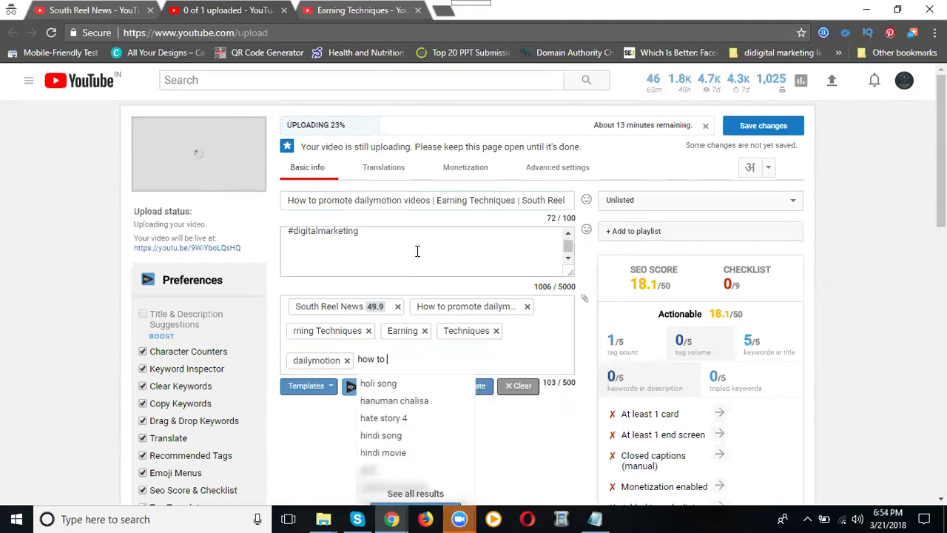
{"action": "type", "text": "promote "}
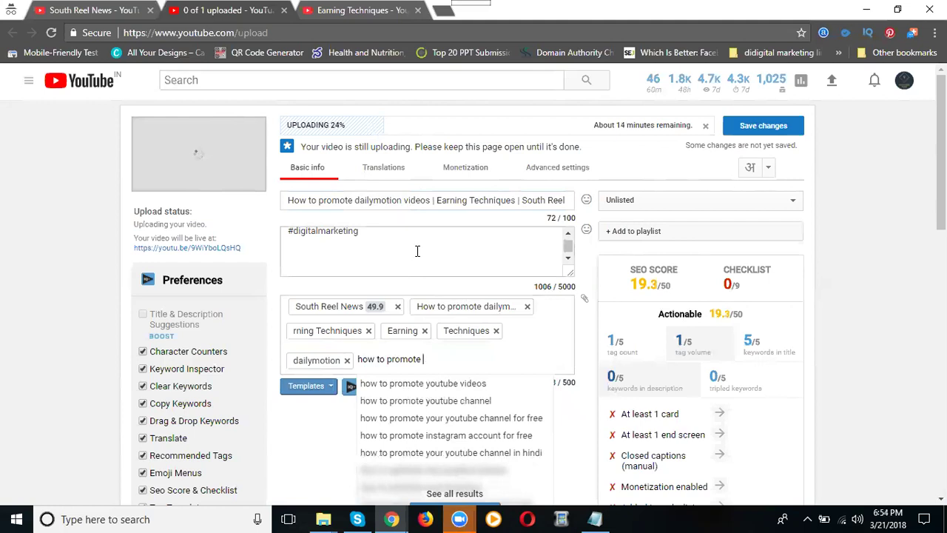
{"action": "type", "text": "video"}
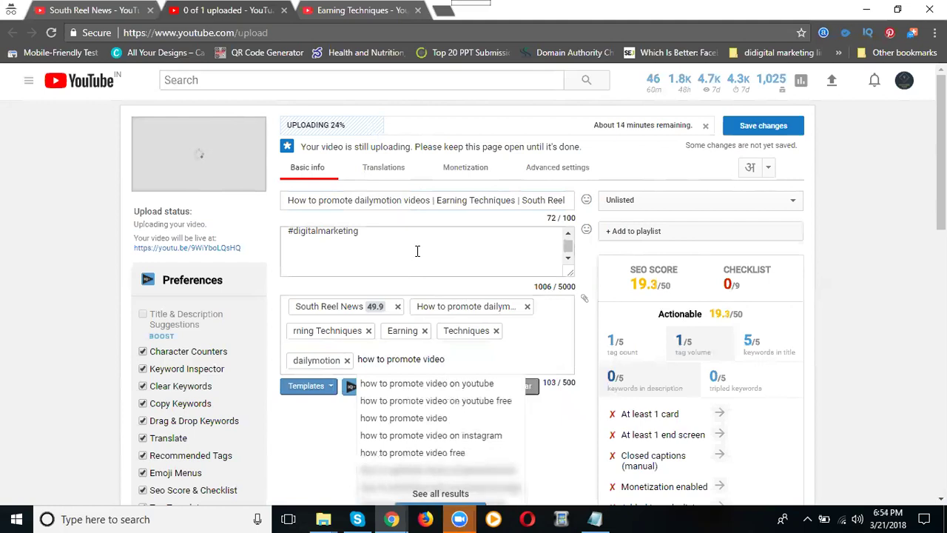
{"action": "key", "text": "Return"}
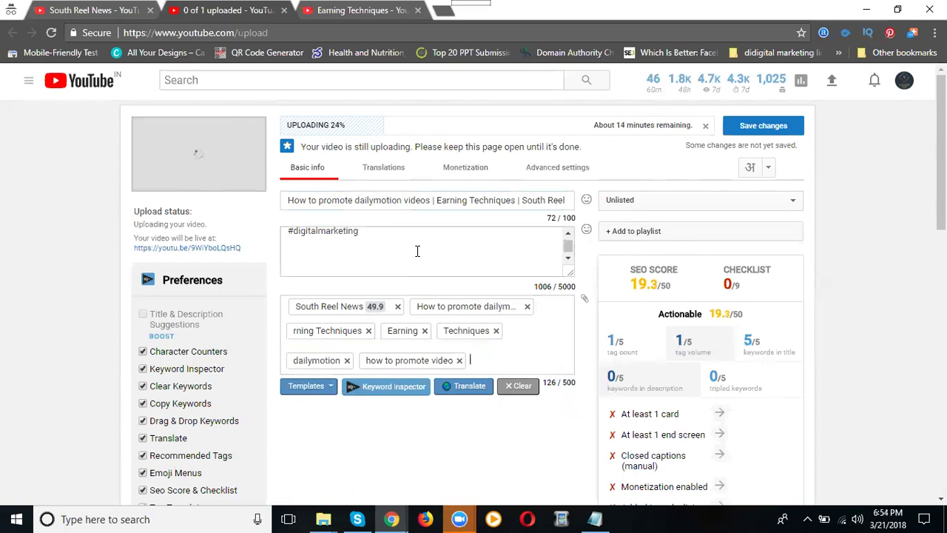
Create a public playlist named "How to promote dailymotion videos", copied from the title, and put the video in it.
{"action": "scroll", "coordinate": [408, 247], "scroll_direction": "up", "scroll_amount": 10}
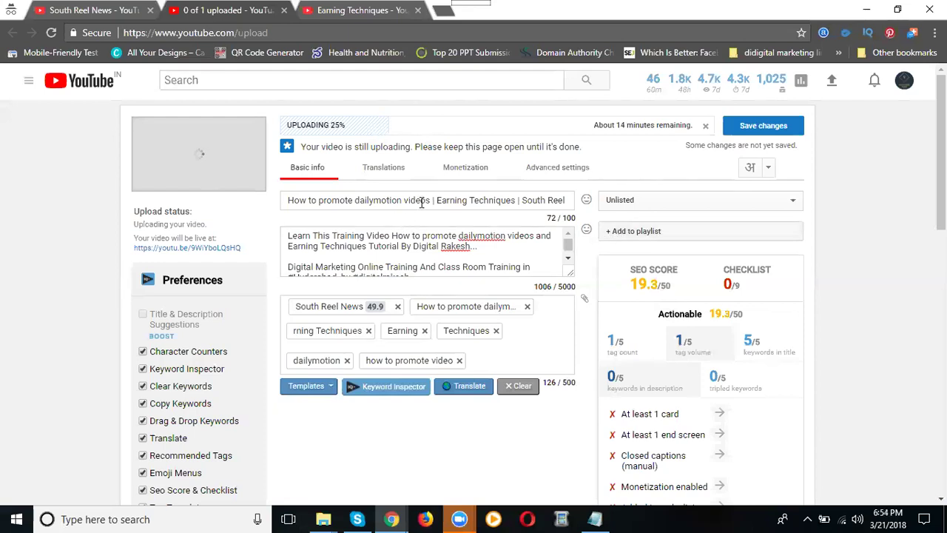
{"action": "left_click_drag", "start_coordinate": [430, 199], "coordinate": [276, 200]}
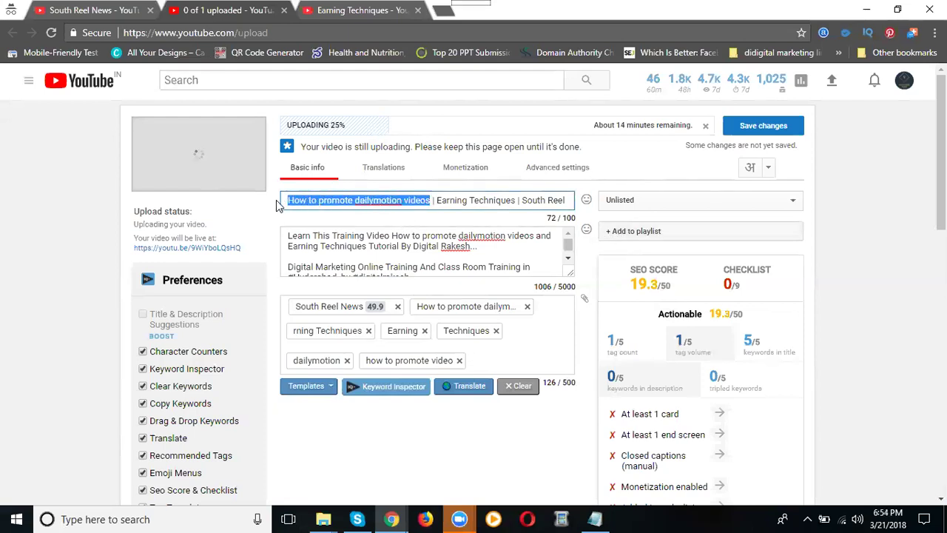
{"action": "left_click", "coordinate": [622, 232]}
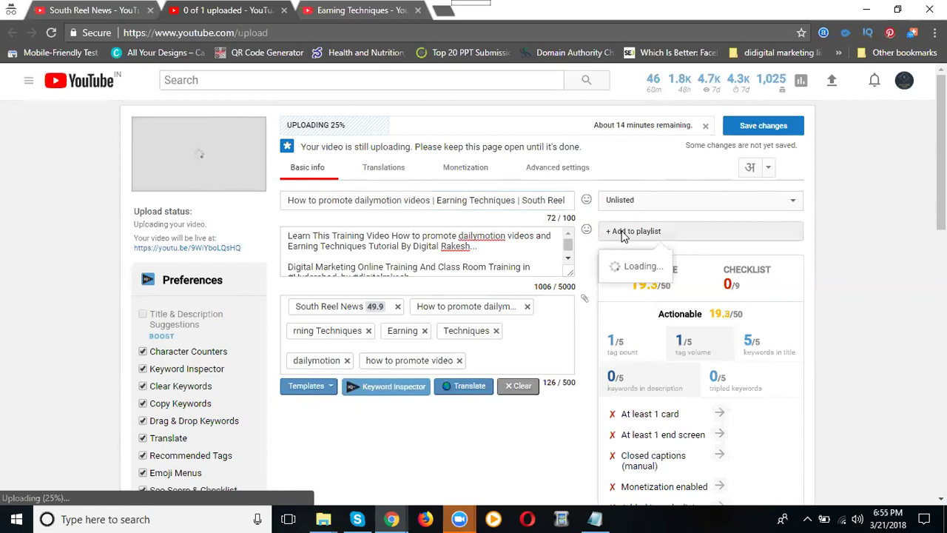
{"action": "left_click", "coordinate": [655, 446]}
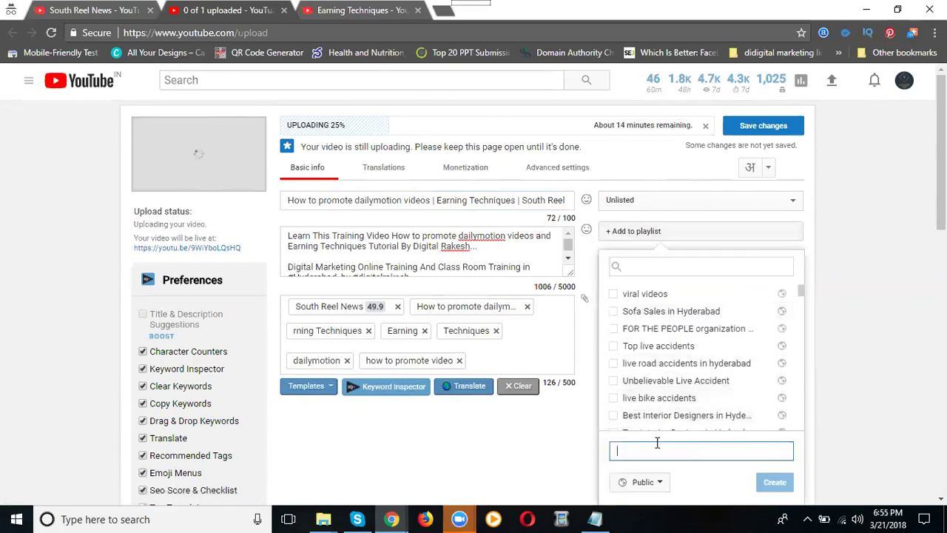
{"action": "key", "text": "ctrl+v"}
{"action": "scroll", "coordinate": [841, 324], "scroll_direction": "down", "scroll_amount": 2}
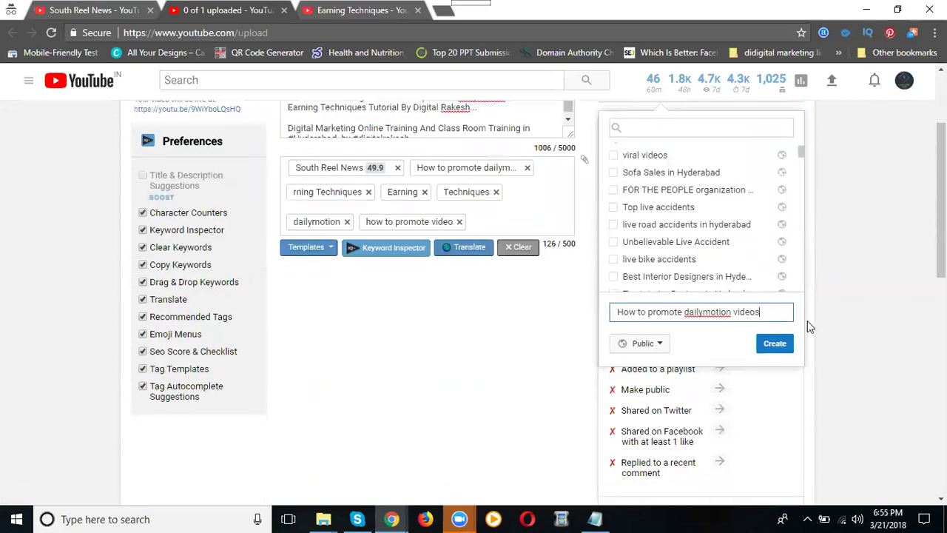
{"action": "left_click", "coordinate": [774, 344]}
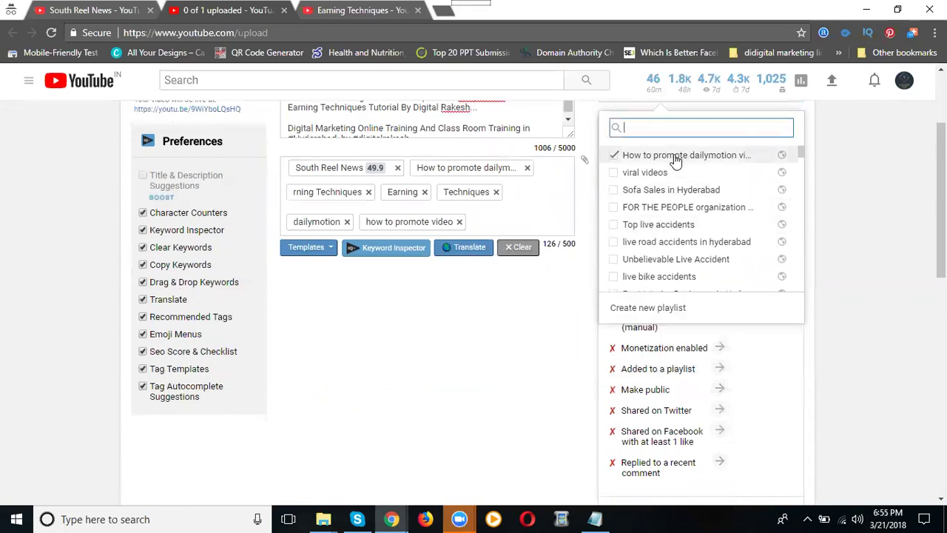
{"action": "left_click", "coordinate": [848, 165]}
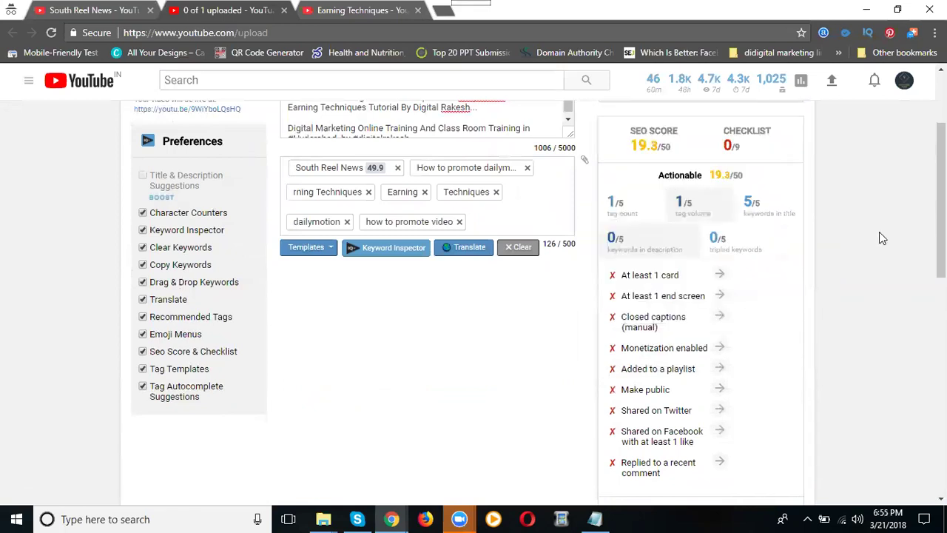
In the advanced settings, set the recording date to today, March 21, 2018, and the category to Education.
{"action": "scroll", "coordinate": [879, 232], "scroll_direction": "up", "scroll_amount": 2}
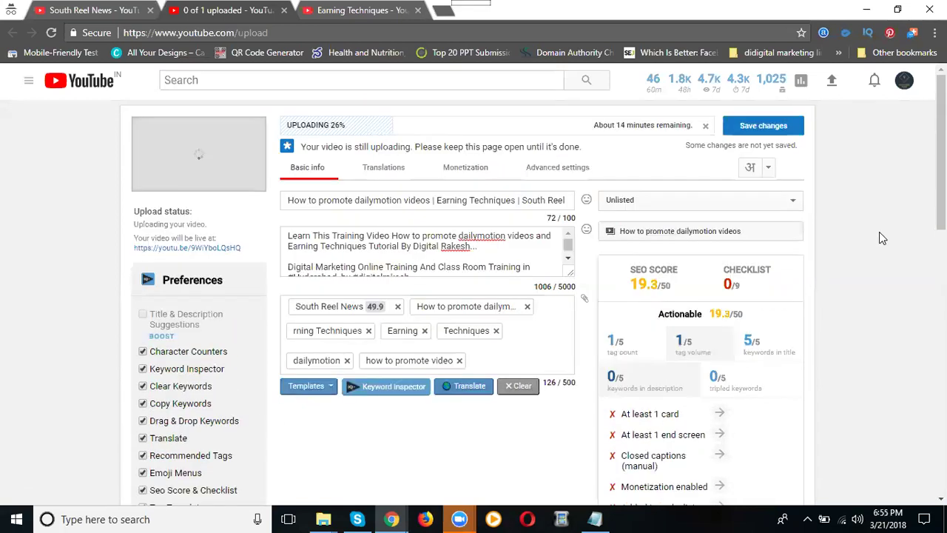
{"action": "left_click", "coordinate": [558, 169]}
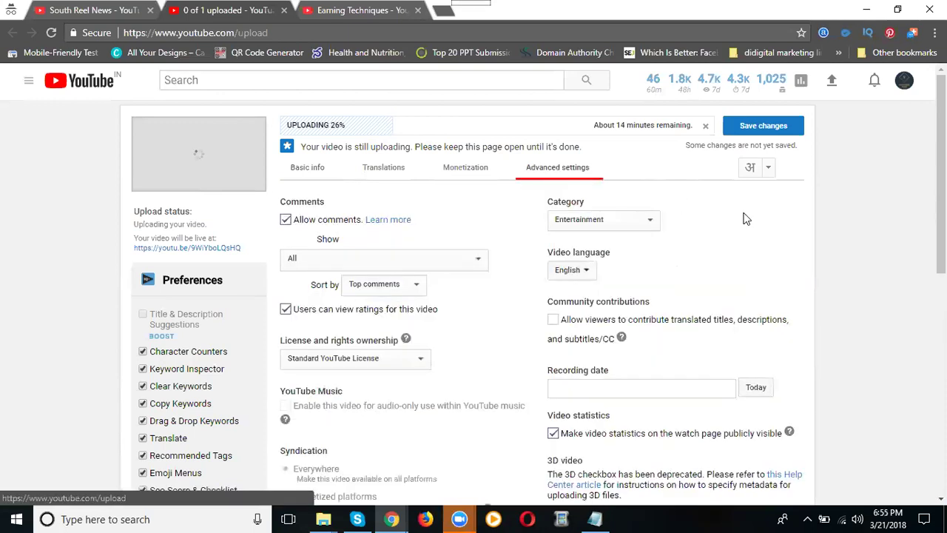
{"action": "scroll", "coordinate": [744, 222], "scroll_direction": "down", "scroll_amount": 1}
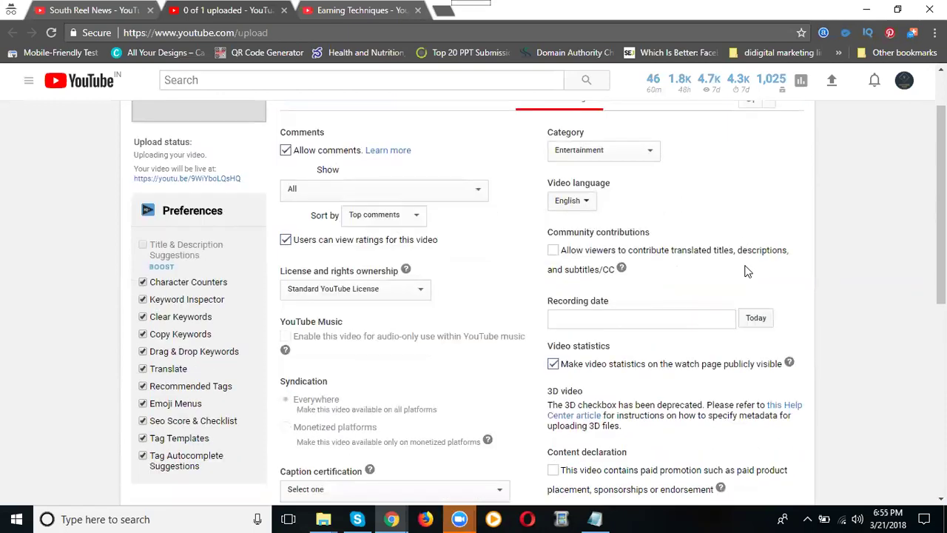
{"action": "left_click", "coordinate": [756, 320]}
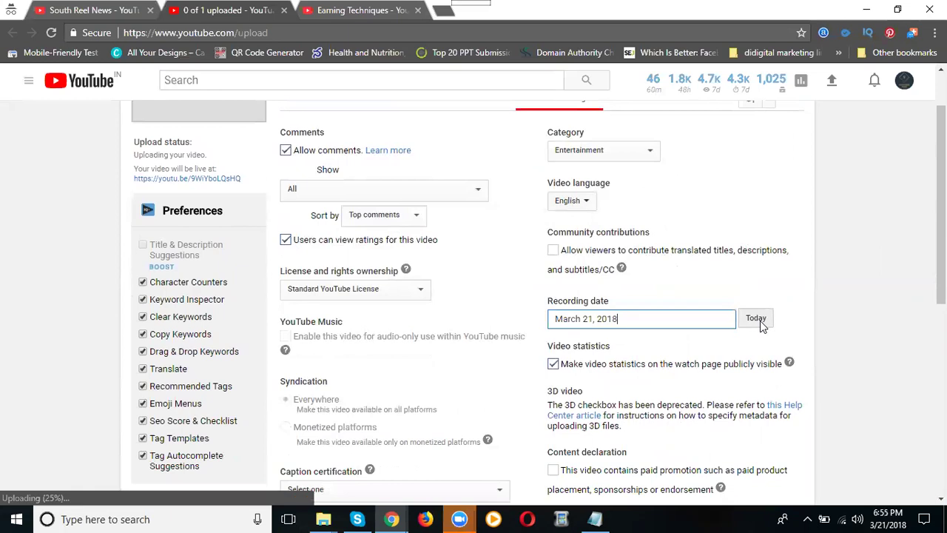
{"action": "left_click", "coordinate": [591, 156]}
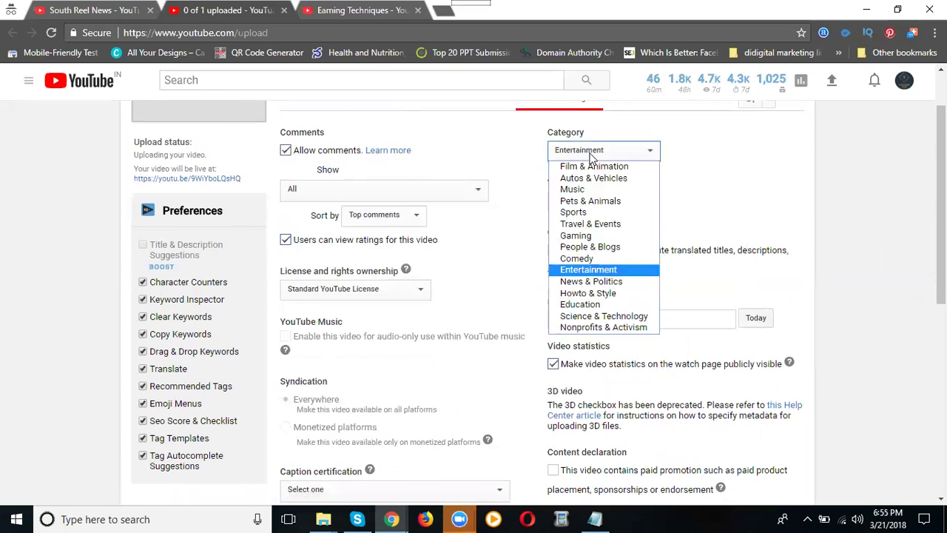
{"action": "left_click", "coordinate": [591, 294]}
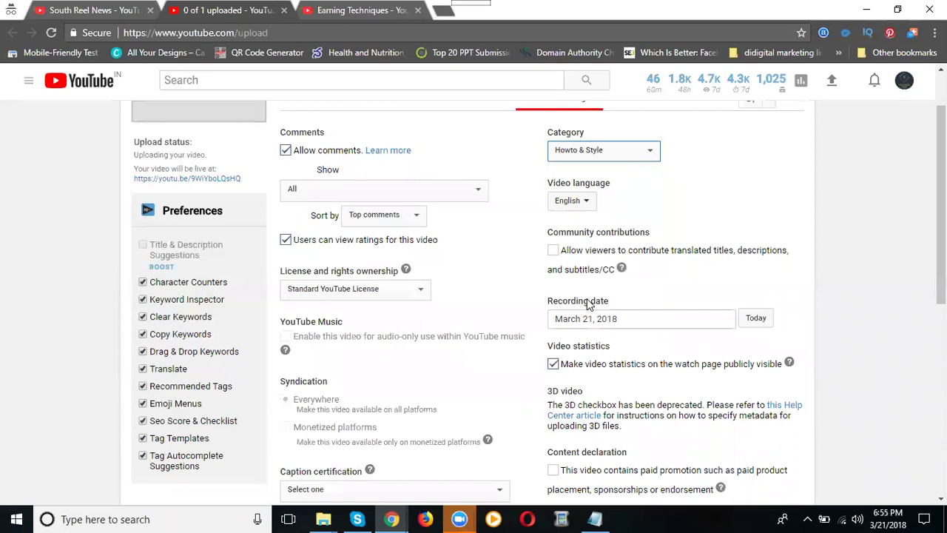
{"action": "key", "text": "e"}
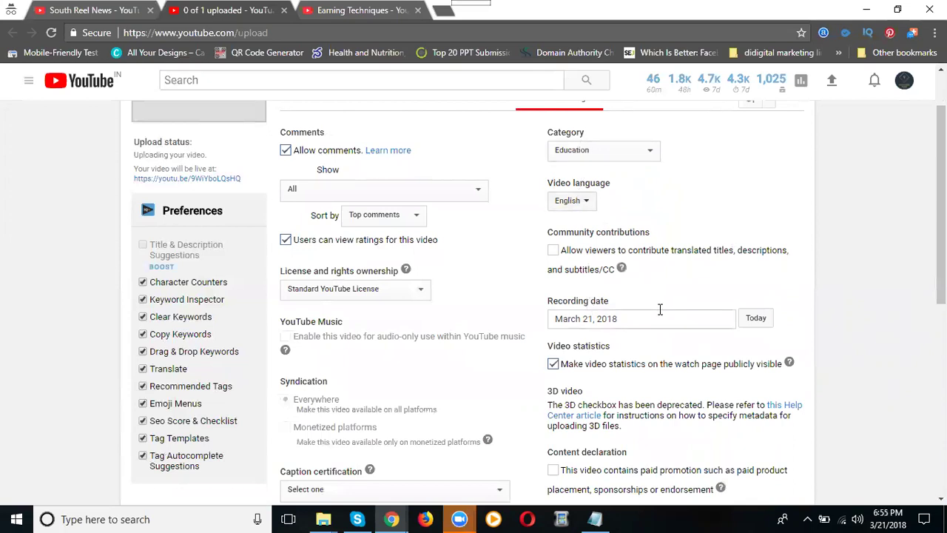
Set the video's monetization usage policy to "Monetize in all countries" and review the offered ad formats.
{"action": "scroll", "coordinate": [660, 311], "scroll_direction": "up", "scroll_amount": 2}
{"action": "left_click", "coordinate": [476, 178]}
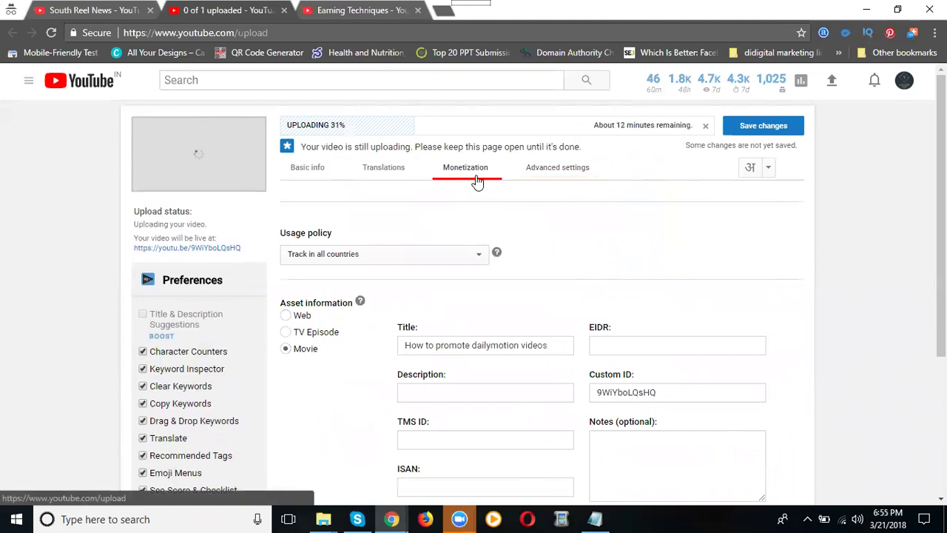
{"action": "scroll", "coordinate": [465, 213], "scroll_direction": "down", "scroll_amount": 1}
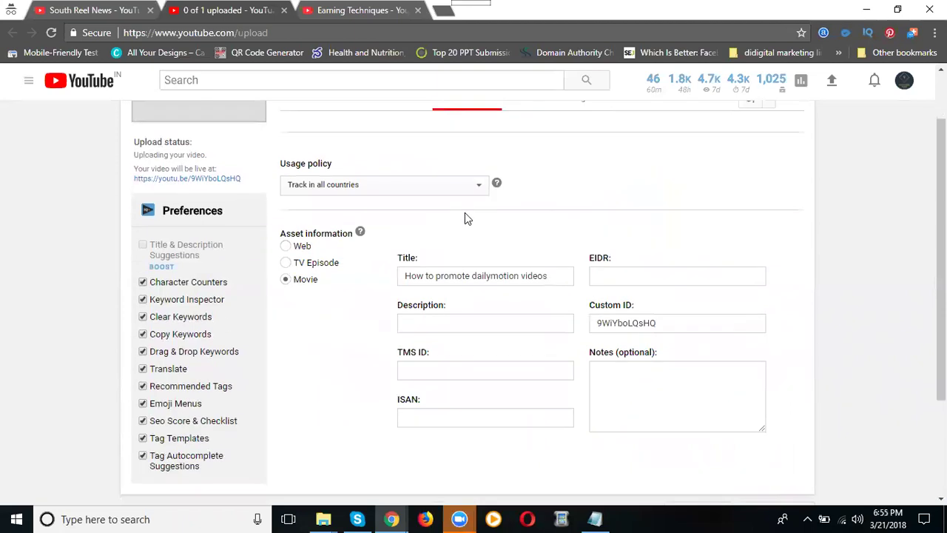
{"action": "left_click", "coordinate": [305, 189]}
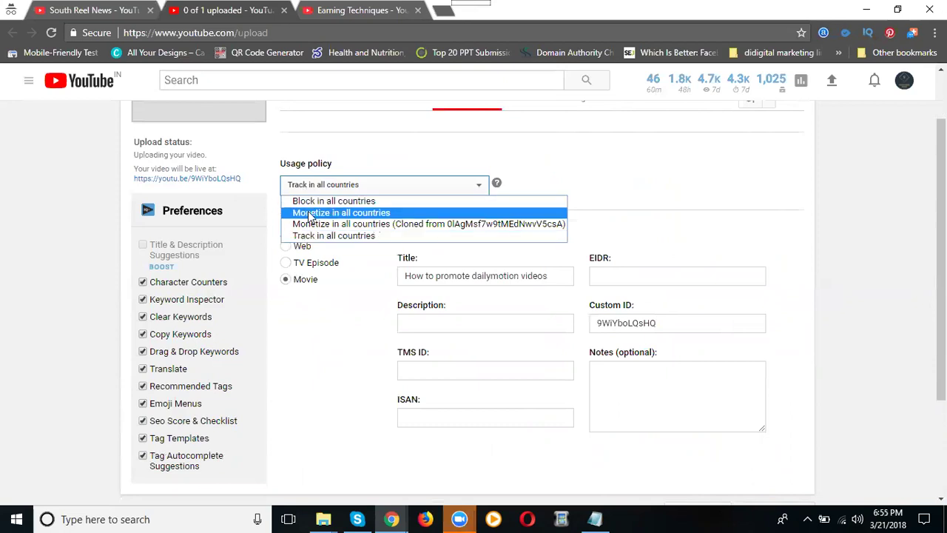
{"action": "left_click", "coordinate": [311, 214]}
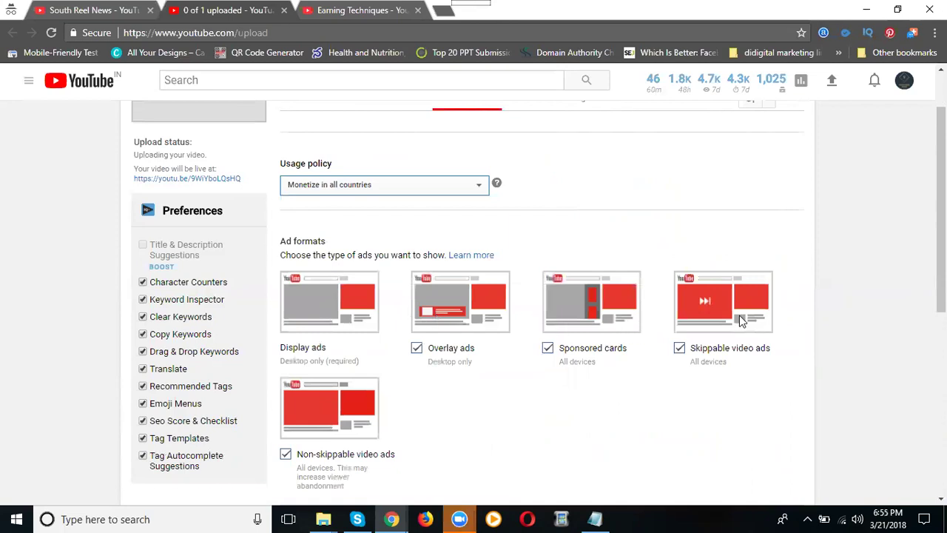
{"action": "scroll", "coordinate": [392, 344], "scroll_direction": "down", "scroll_amount": 2}
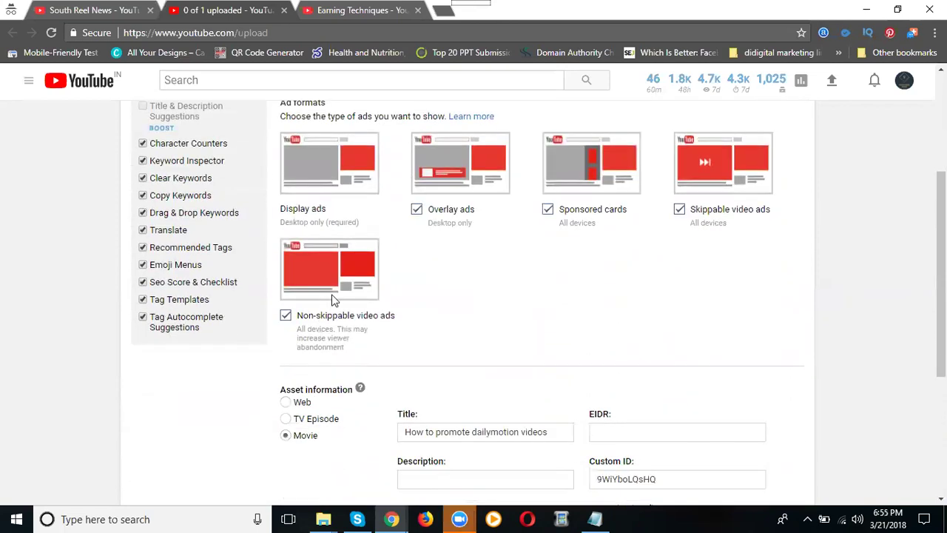
Copy the movie asset's title into its description and notes fields.
{"action": "scroll", "coordinate": [444, 311], "scroll_direction": "down", "scroll_amount": 2}
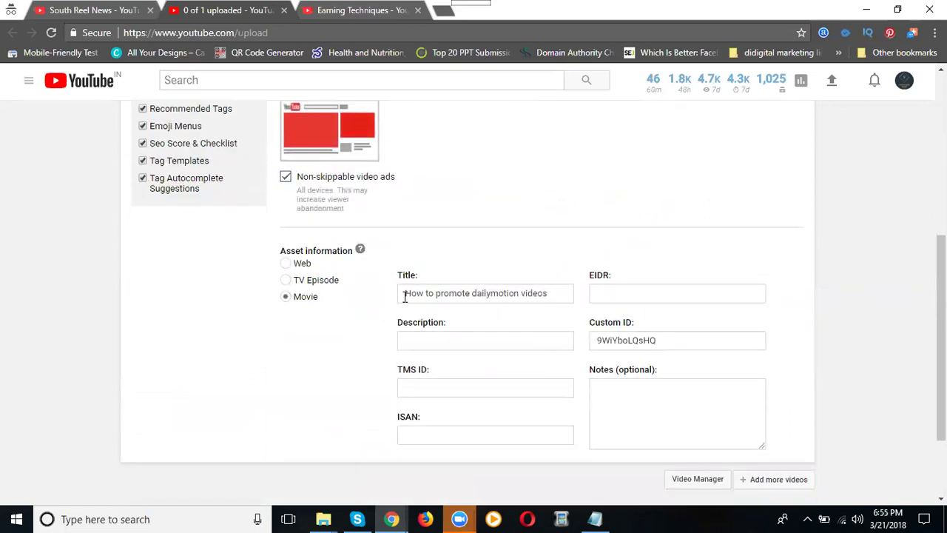
{"action": "triple_click", "coordinate": [463, 298]}
{"action": "key", "text": "ctrl+c"}
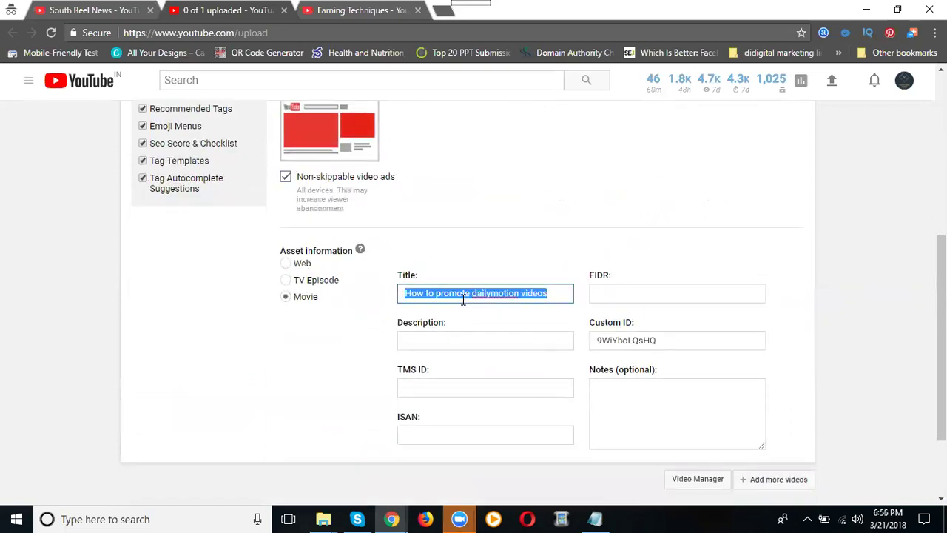
{"action": "left_click", "coordinate": [452, 341]}
{"action": "key", "text": "ctrl+v"}
{"action": "left_click", "coordinate": [630, 412]}
{"action": "key", "text": "ctrl+v"}
Set the video's asset information type to Web.
{"action": "left_click", "coordinate": [295, 265]}
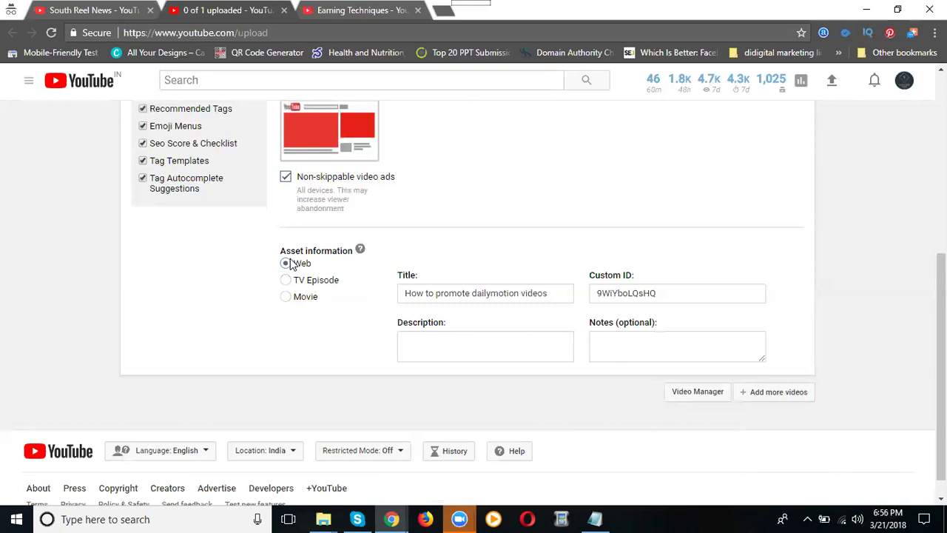
{"action": "scroll", "coordinate": [311, 268], "scroll_direction": "up", "scroll_amount": 1}
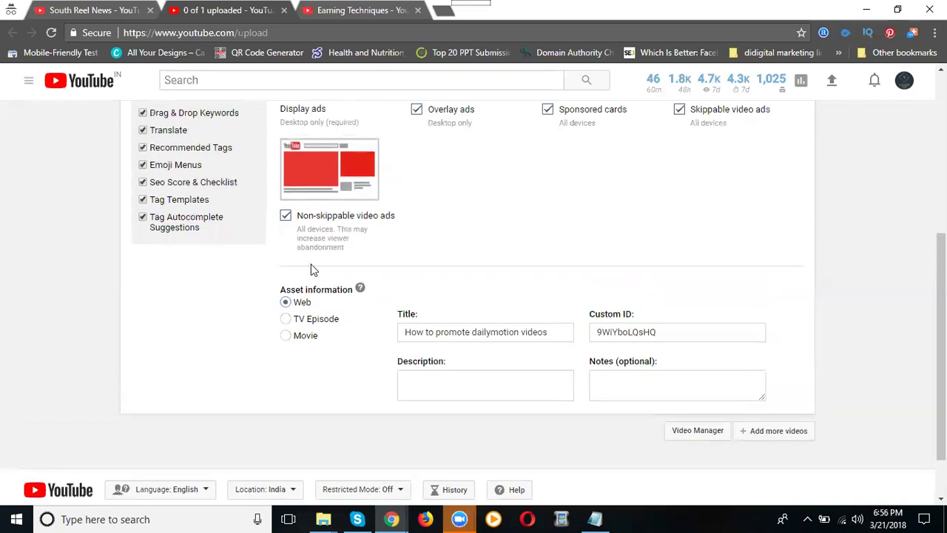
{"action": "scroll", "coordinate": [310, 268], "scroll_direction": "up", "scroll_amount": 2}
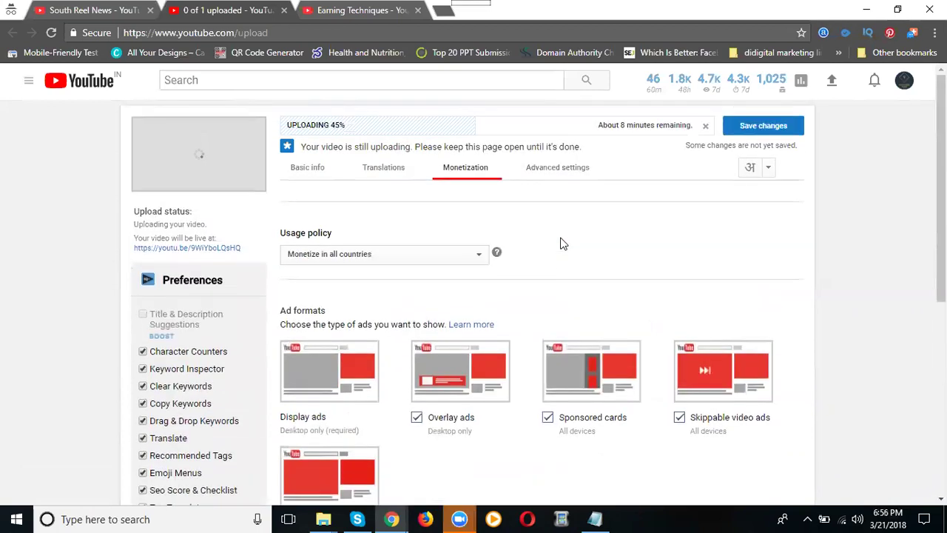
Review the translations section, the SEO checklist in the basic info and the vidIQ extension's shortcuts.
{"action": "left_click", "coordinate": [368, 176]}
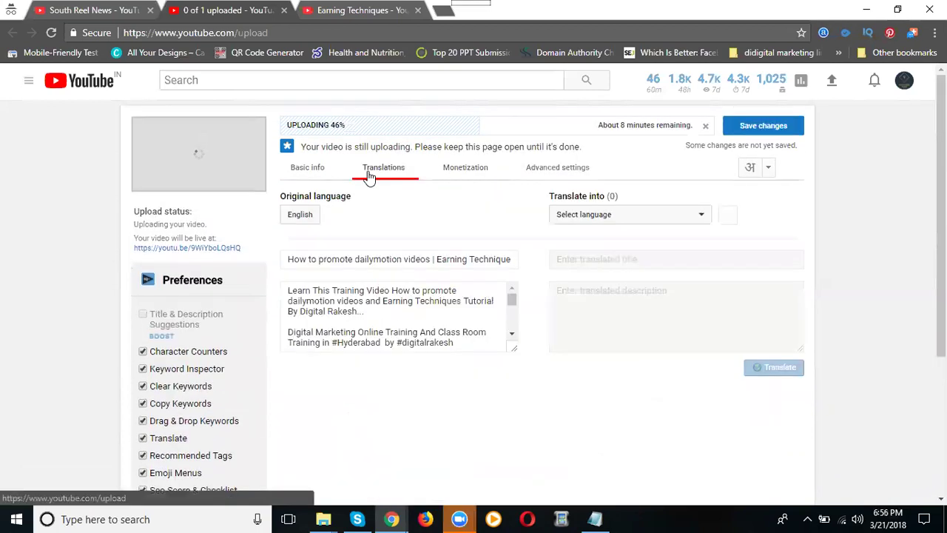
{"action": "left_click", "coordinate": [303, 176]}
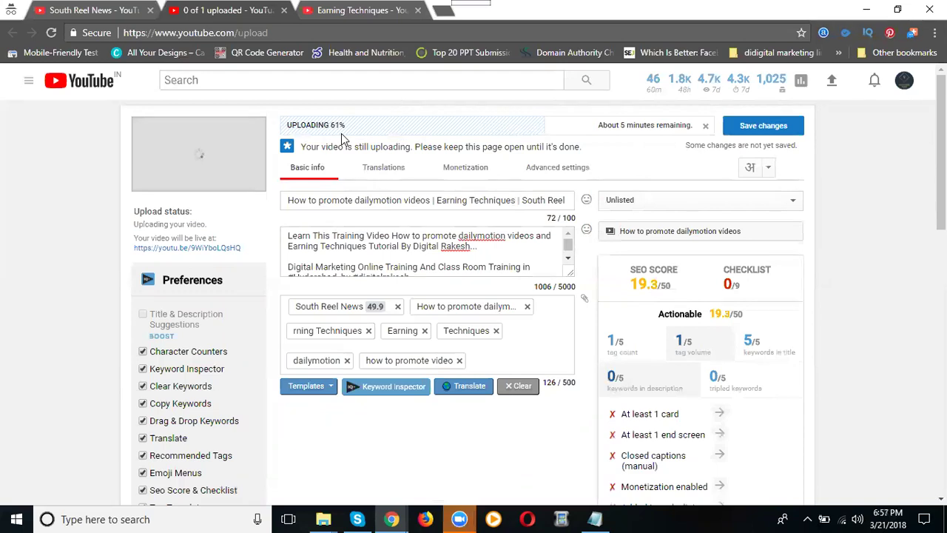
{"action": "scroll", "coordinate": [507, 222], "scroll_direction": "down", "scroll_amount": 3}
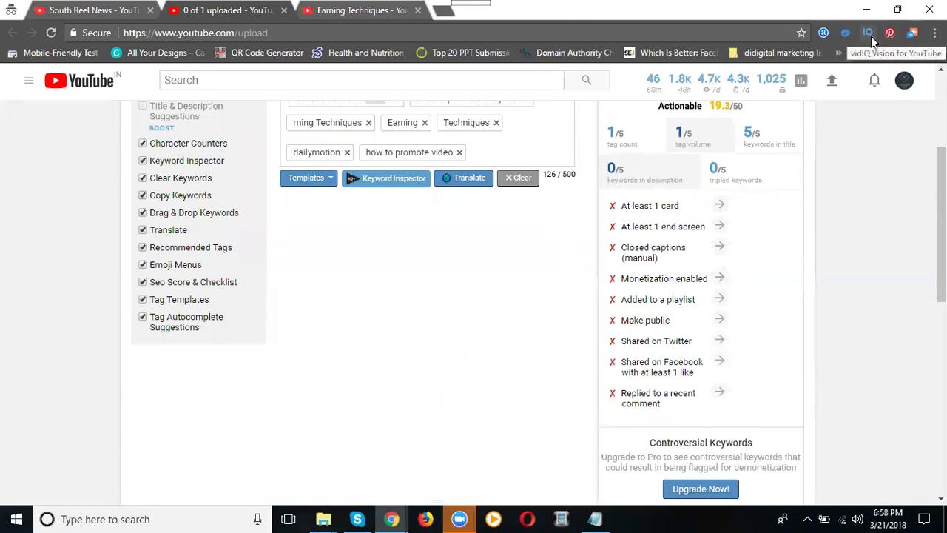
{"action": "left_click", "coordinate": [871, 36]}
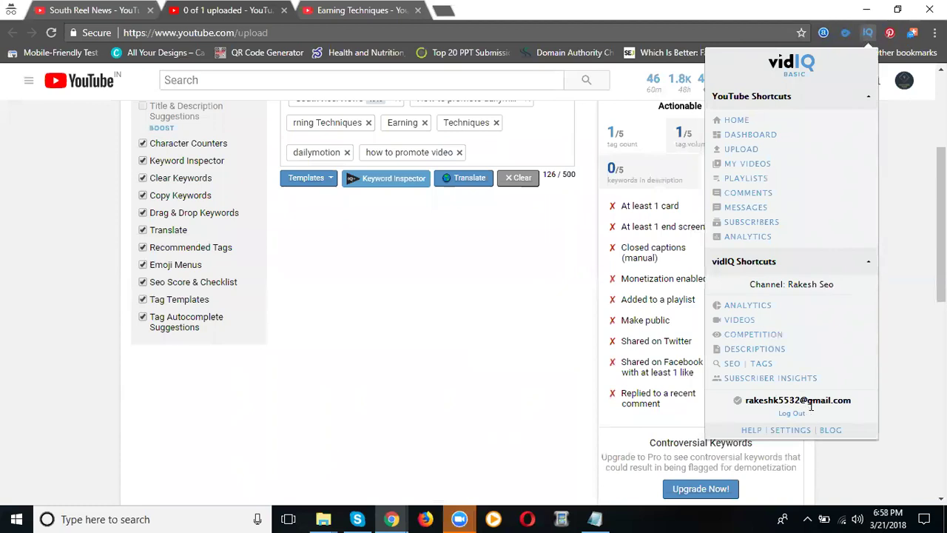
{"action": "left_click", "coordinate": [904, 275]}
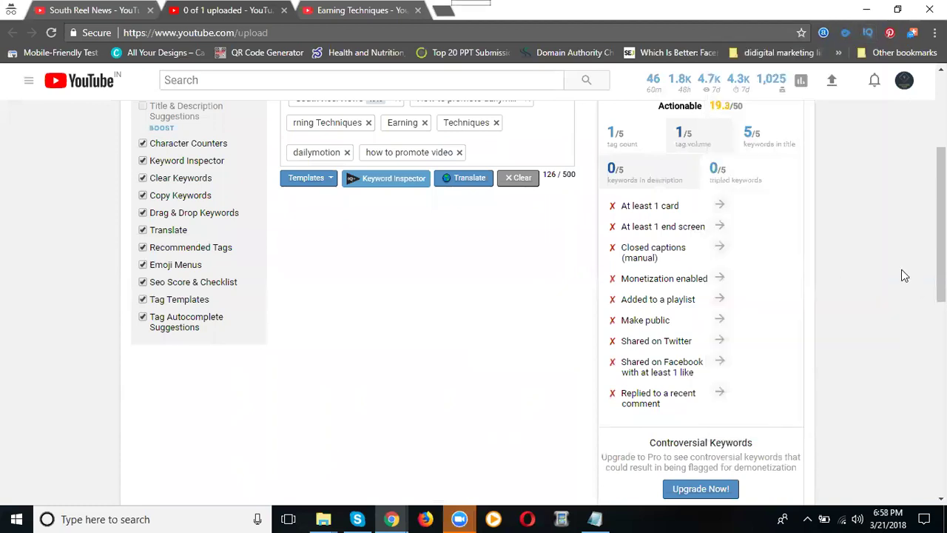
{"action": "scroll", "coordinate": [851, 269], "scroll_direction": "up", "scroll_amount": 3}
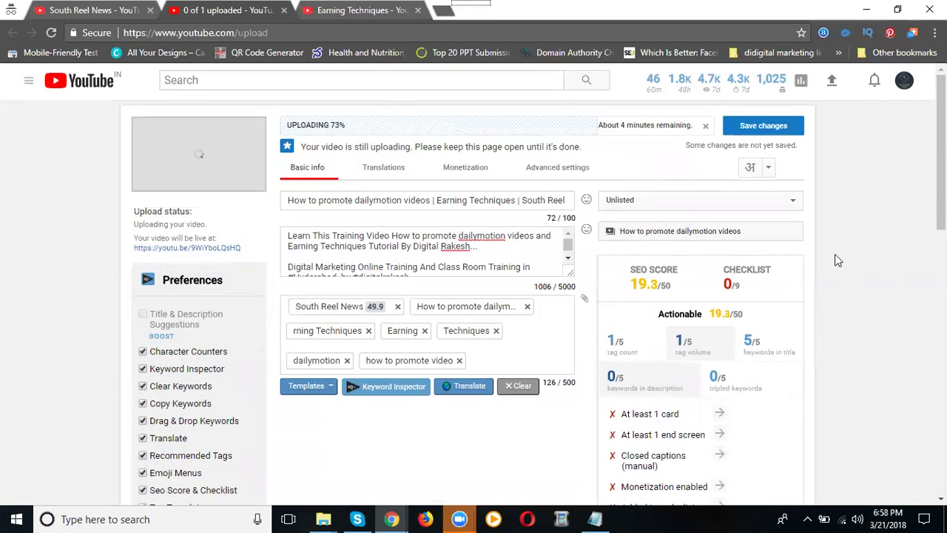
Upload How to Promote.png from the Downloads folder as the video's custom thumbnail.
{"action": "scroll", "coordinate": [835, 254], "scroll_direction": "down", "scroll_amount": 6}
{"action": "scroll", "coordinate": [836, 260], "scroll_direction": "down", "scroll_amount": 1}
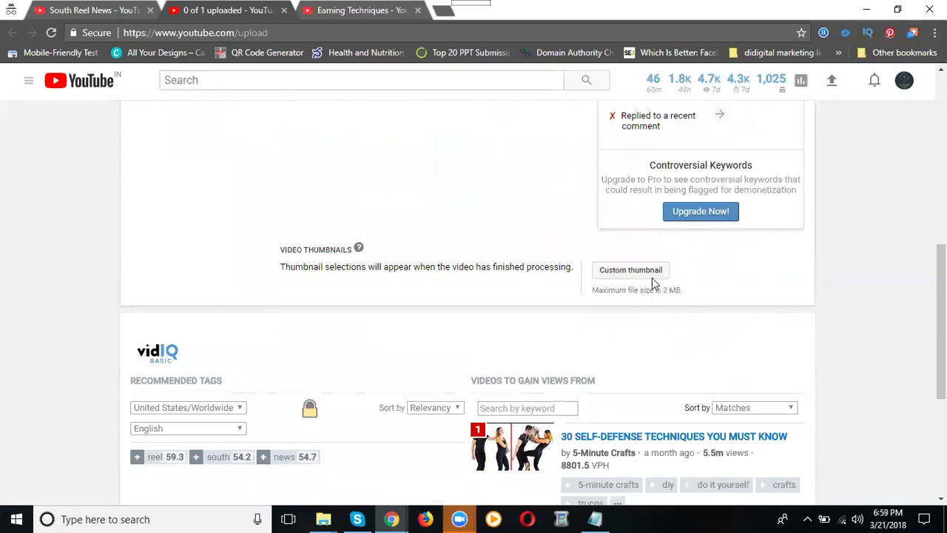
{"action": "scroll", "coordinate": [528, 247], "scroll_direction": "up", "scroll_amount": 3}
{"action": "scroll", "coordinate": [529, 247], "scroll_direction": "up", "scroll_amount": 3}
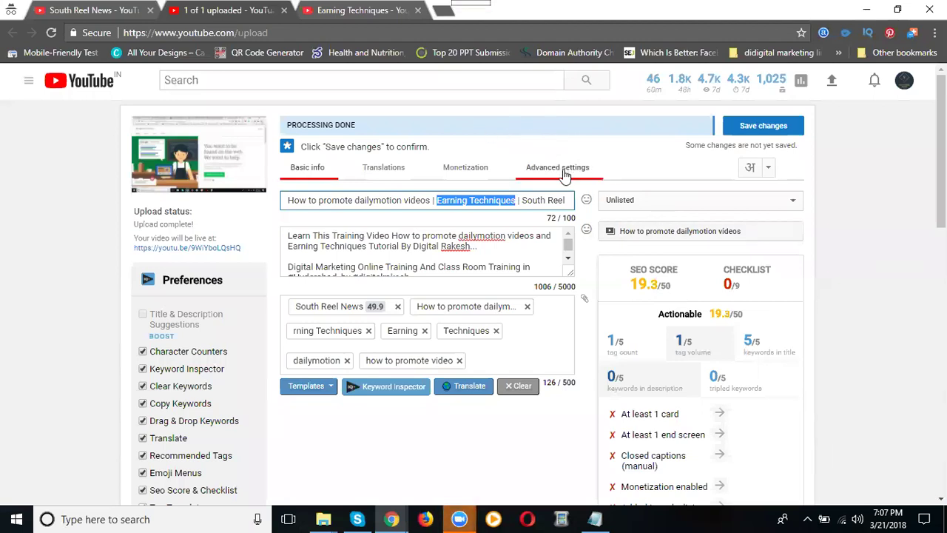
{"action": "scroll", "coordinate": [560, 189], "scroll_direction": "down", "scroll_amount": 3}
{"action": "scroll", "coordinate": [560, 189], "scroll_direction": "down", "scroll_amount": 4}
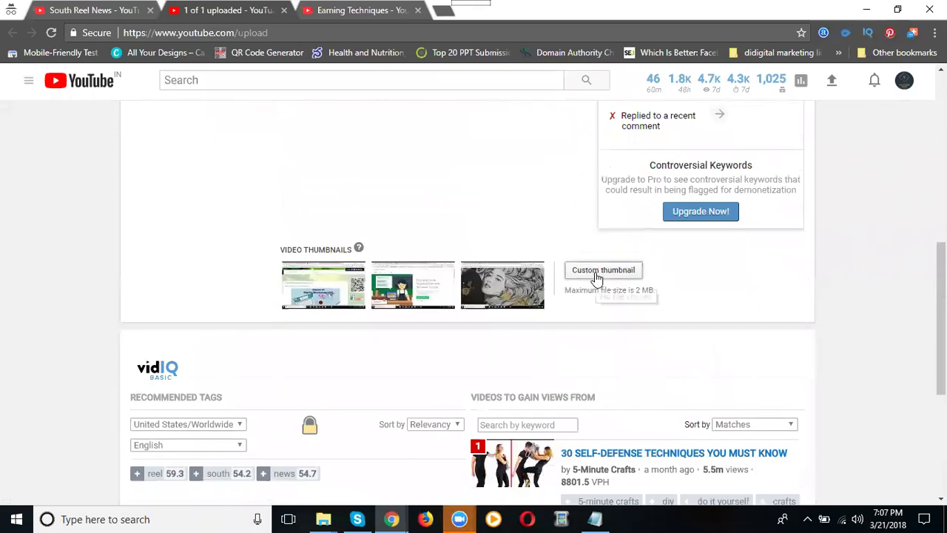
{"action": "left_click", "coordinate": [598, 272]}
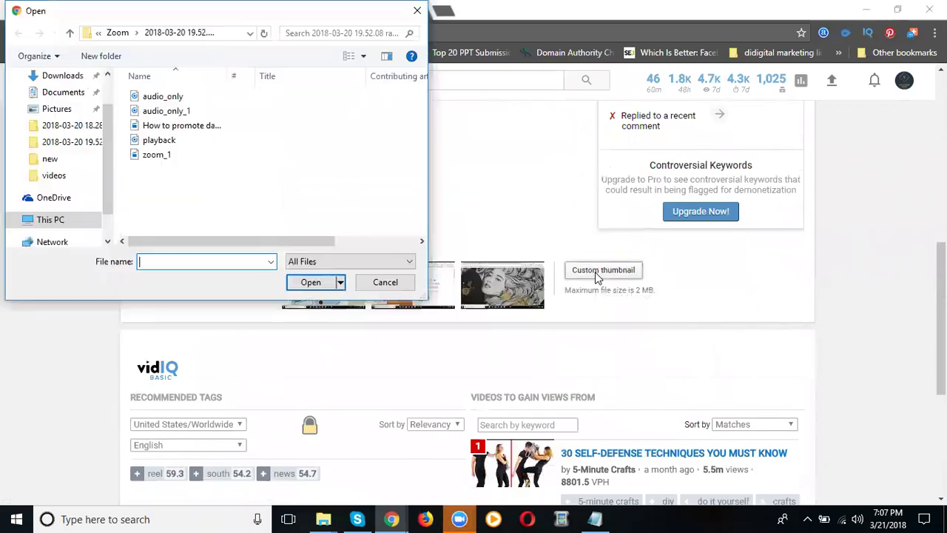
{"action": "left_click", "coordinate": [59, 147]}
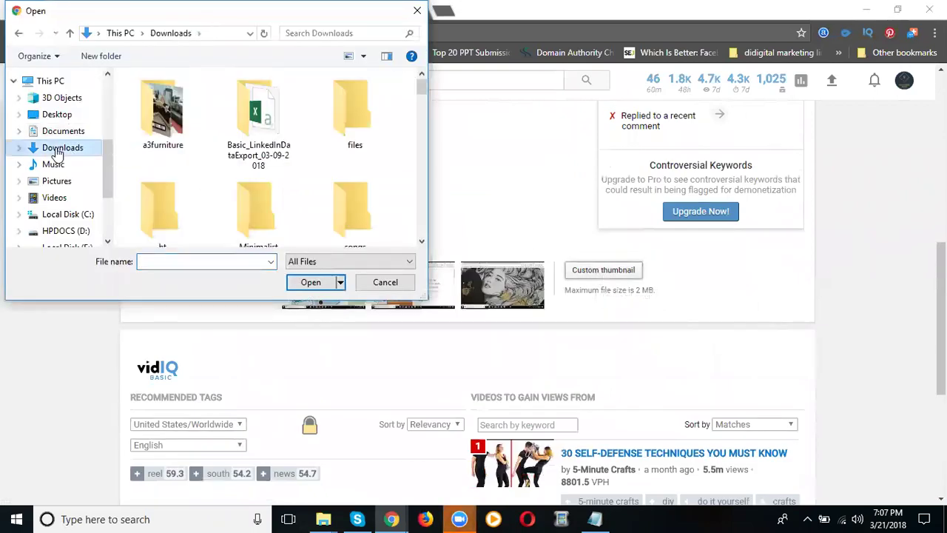
{"action": "scroll", "coordinate": [275, 155], "scroll_direction": "down", "scroll_amount": 1}
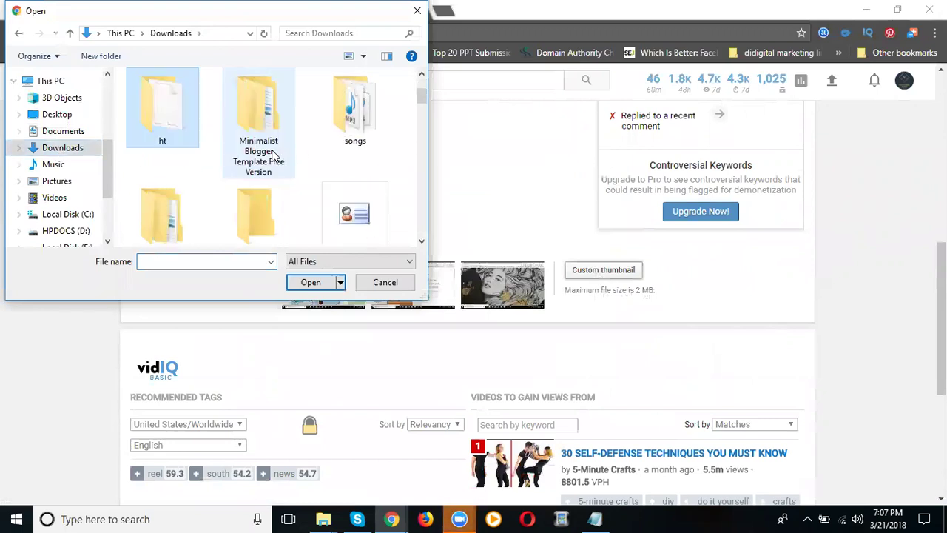
{"action": "scroll", "coordinate": [275, 155], "scroll_direction": "down", "scroll_amount": 3}
{"action": "double_click", "coordinate": [186, 137]}
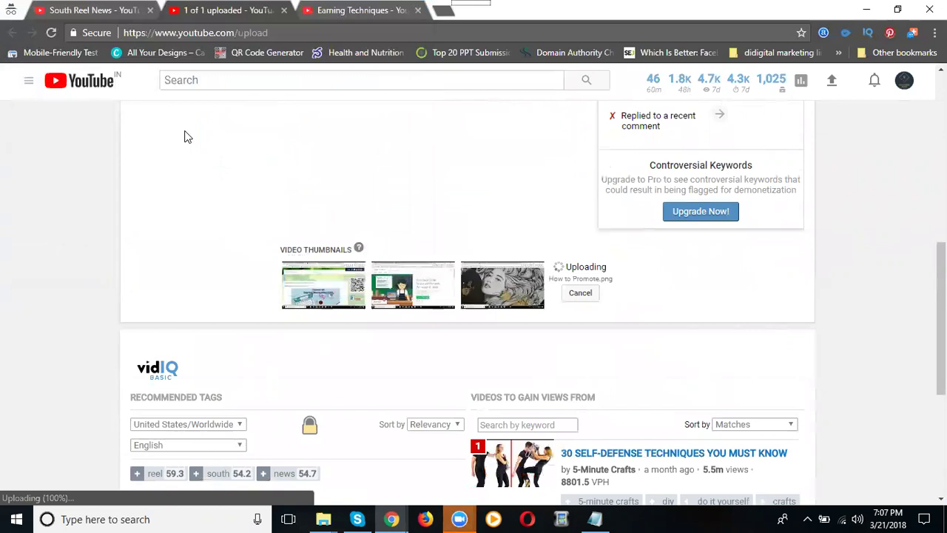
Switch to the Canva window to view the original thumbnail design, and return to compare it with the uploaded thumbnail.
{"action": "left_click", "coordinate": [391, 519]}
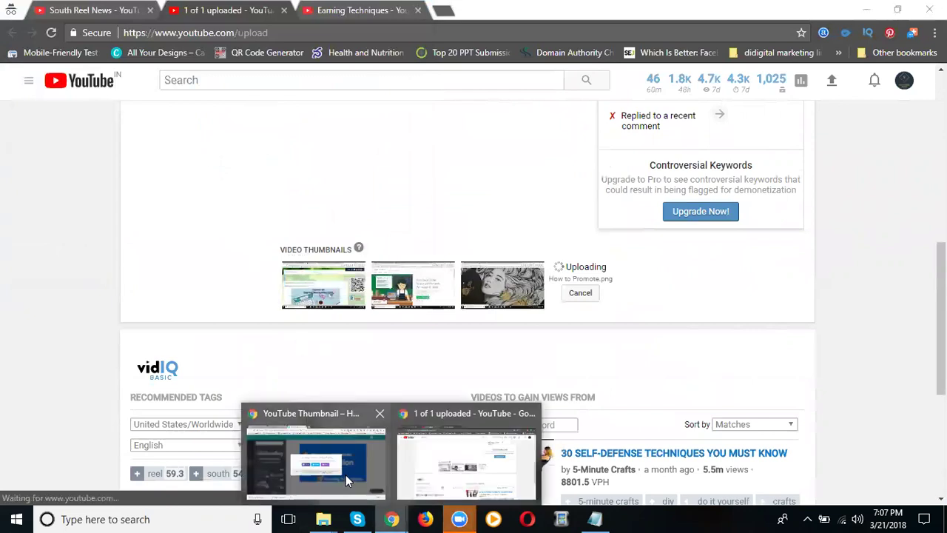
{"action": "left_click", "coordinate": [347, 479]}
{"action": "left_click", "coordinate": [635, 213]}
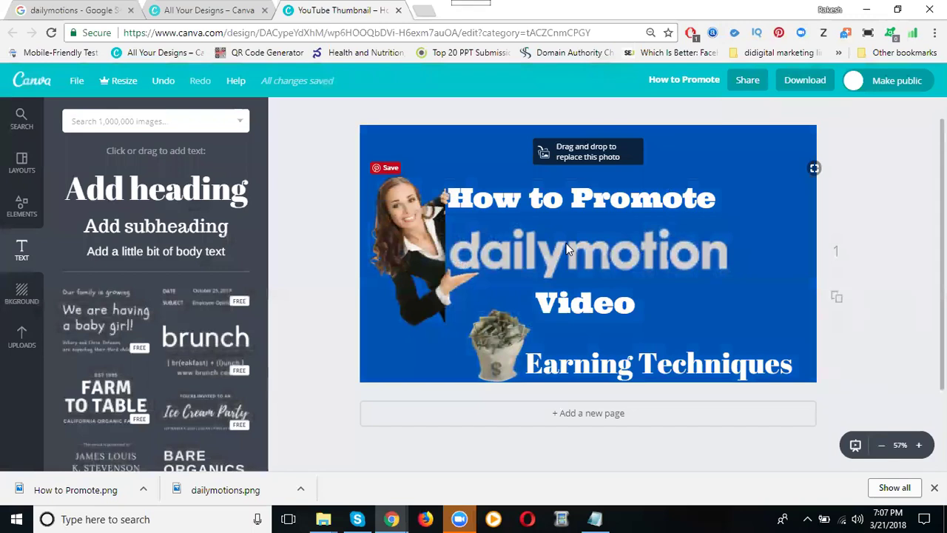
{"action": "left_click", "coordinate": [866, 10]}
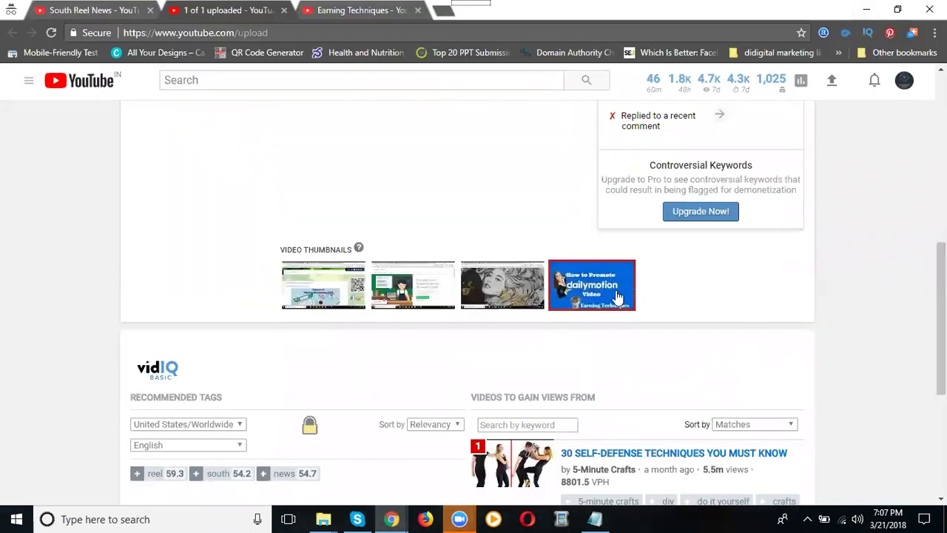
{"action": "mouse_move", "coordinate": [571, 290]}
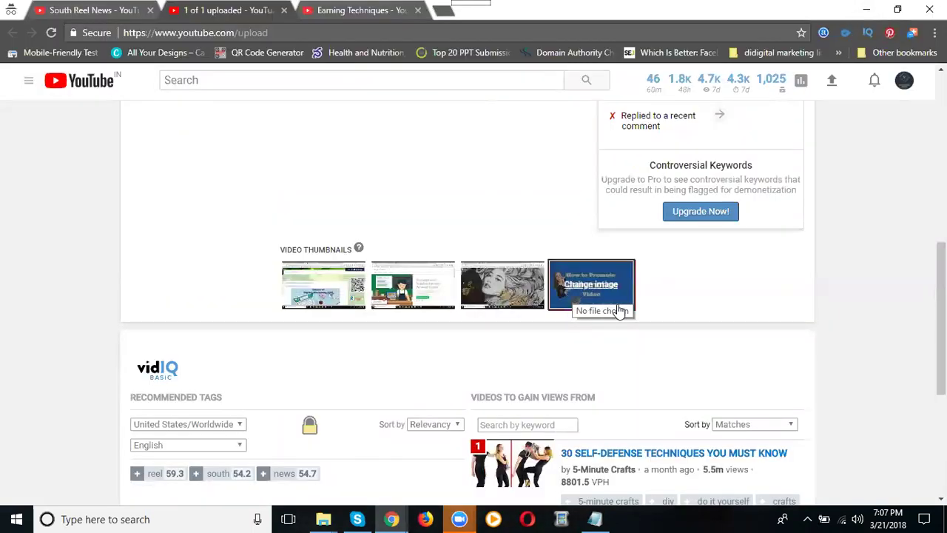
Set the video's privacy to Public and copy the description's opening sentence into the social share message.
{"action": "scroll", "coordinate": [810, 323], "scroll_direction": "up", "scroll_amount": 6}
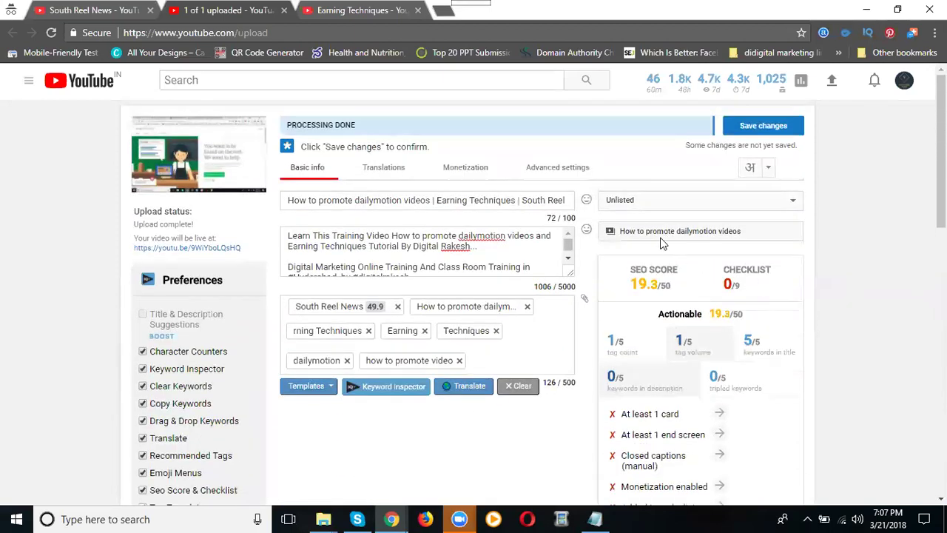
{"action": "left_click", "coordinate": [633, 200]}
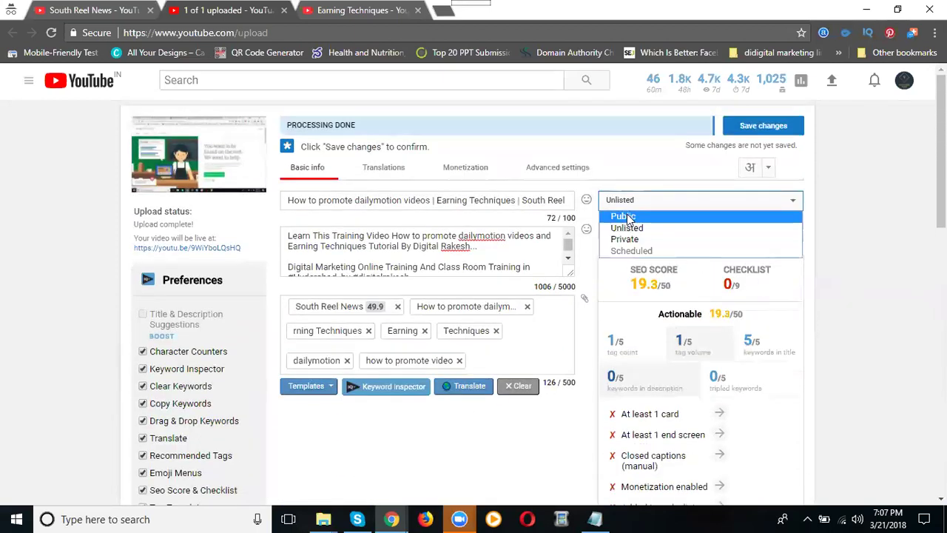
{"action": "left_click", "coordinate": [627, 217]}
{"action": "left_click_drag", "start_coordinate": [471, 247], "coordinate": [250, 244]}
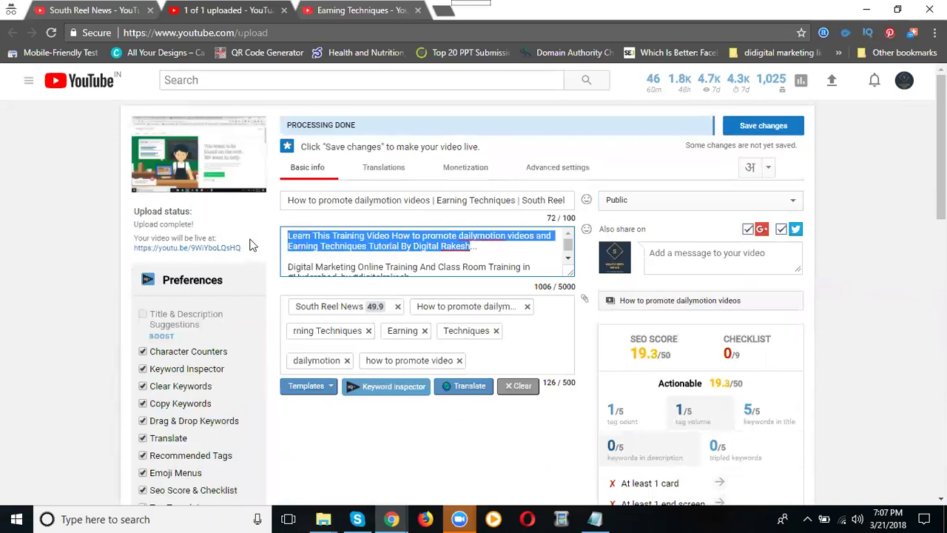
{"action": "left_click", "coordinate": [664, 254]}
{"action": "type", "text": "Earning Techniques Tutorial By Digital Rakesh"}
Review the SEO checklist and the advanced settings, and save the changes to make the video live.
{"action": "scroll", "coordinate": [856, 247], "scroll_direction": "down", "scroll_amount": 4}
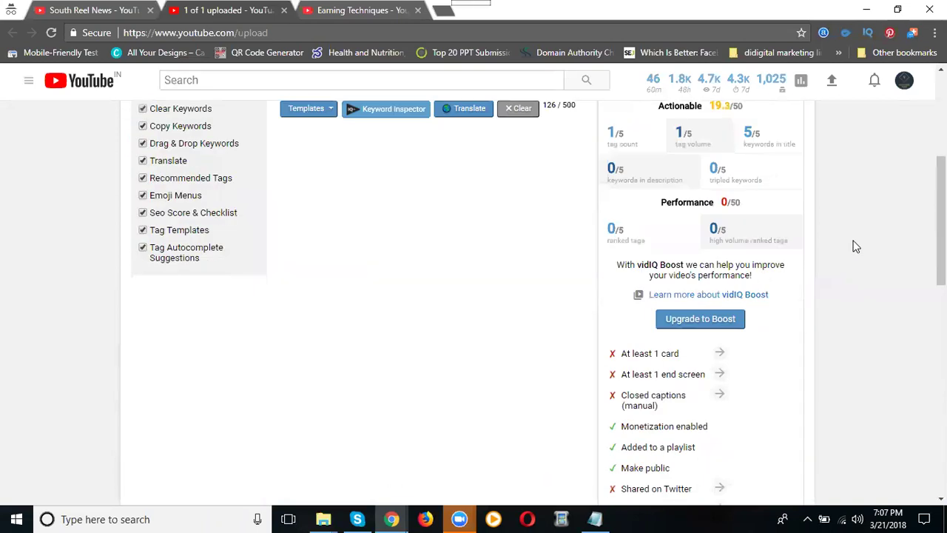
{"action": "scroll", "coordinate": [856, 247], "scroll_direction": "down", "scroll_amount": 2}
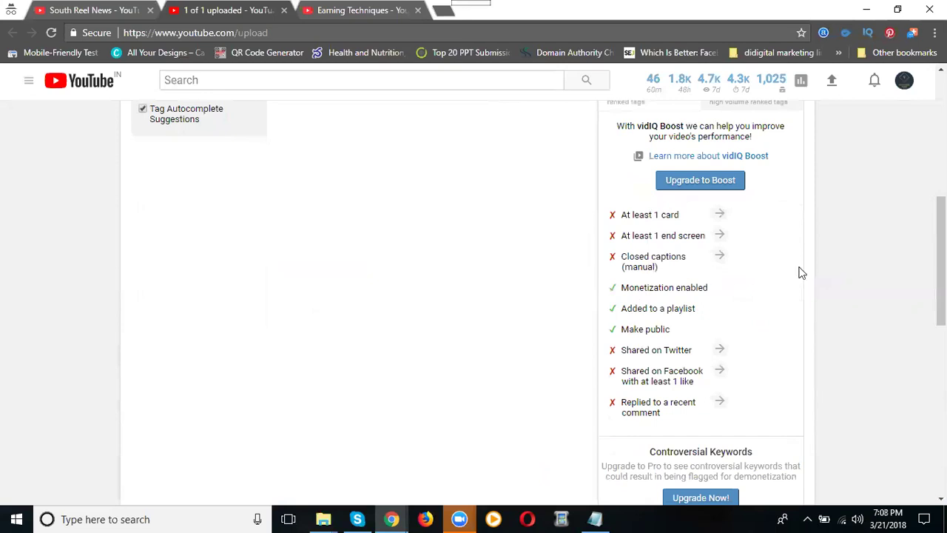
{"action": "scroll", "coordinate": [847, 263], "scroll_direction": "up", "scroll_amount": 10}
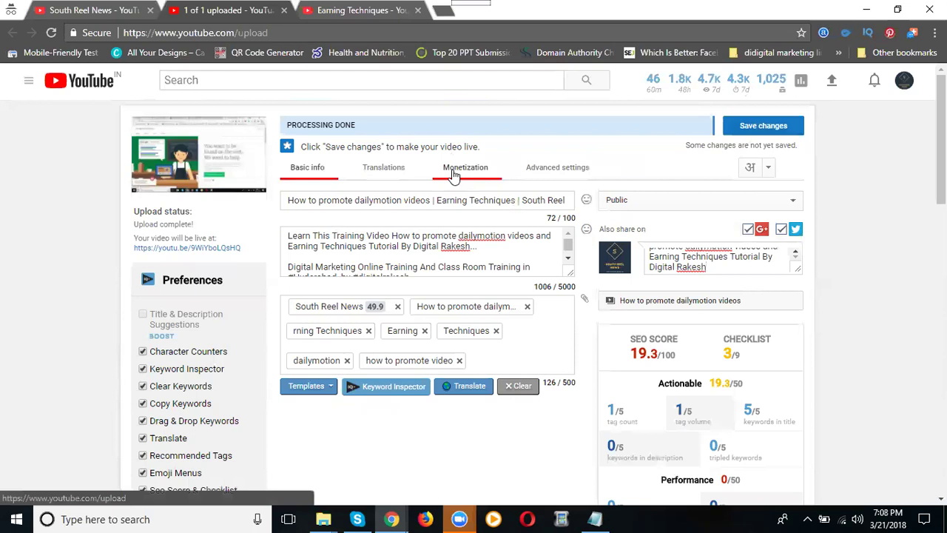
{"action": "left_click", "coordinate": [544, 170]}
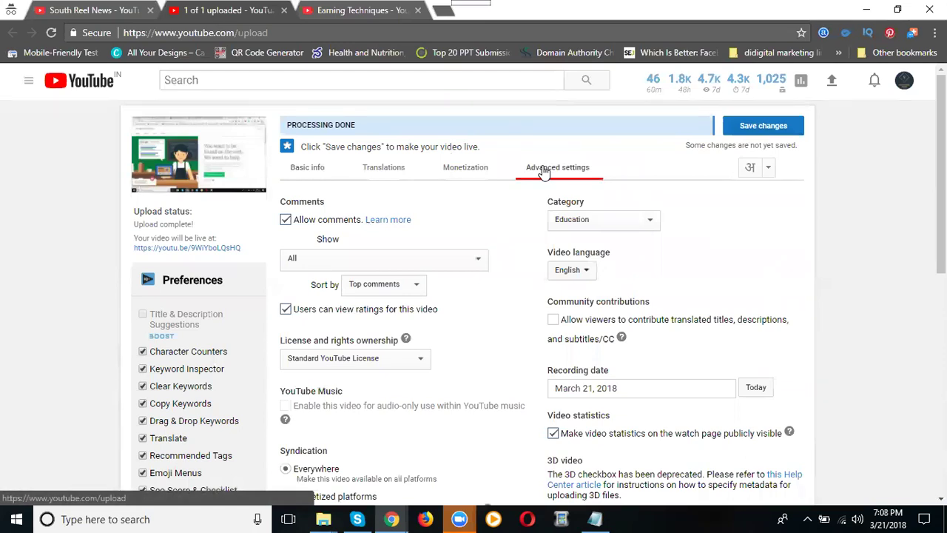
{"action": "left_click", "coordinate": [330, 178]}
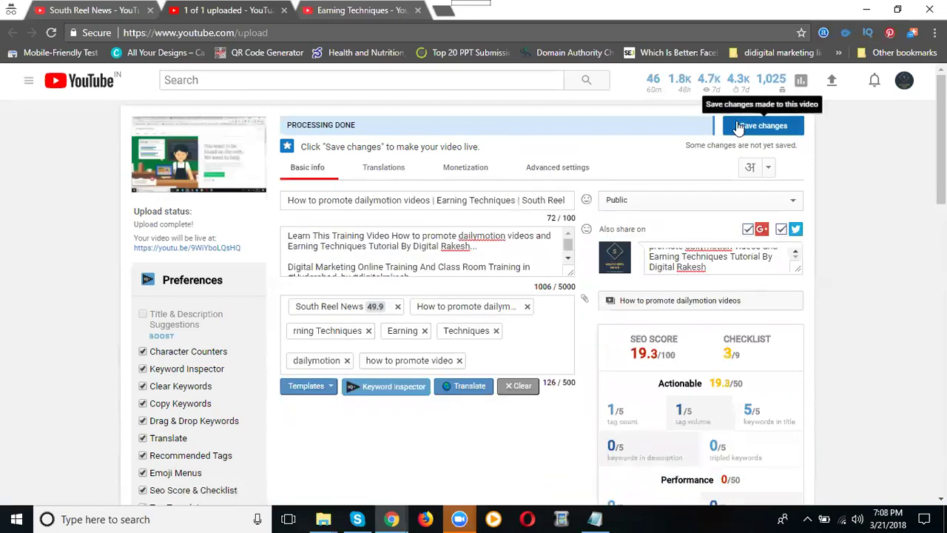
{"action": "left_click", "coordinate": [740, 126]}
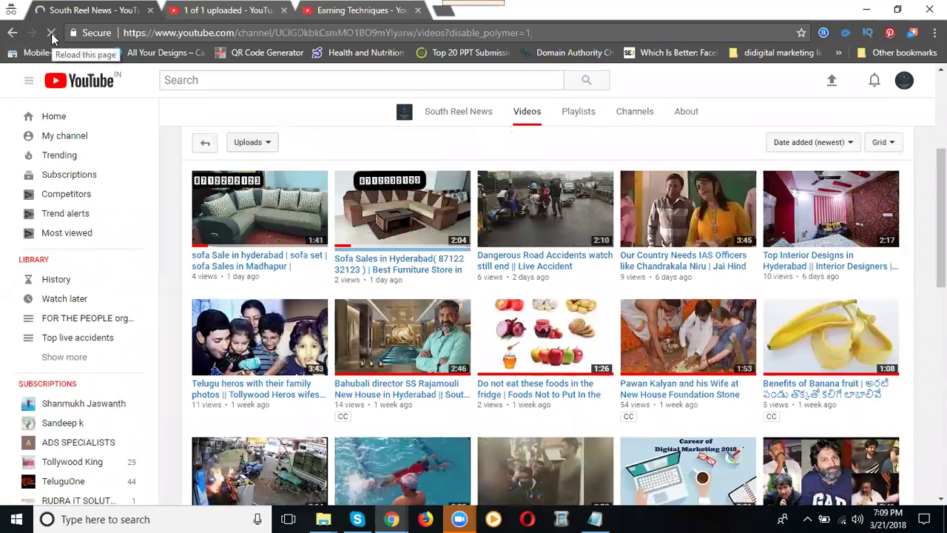
Reload the channel's video list, and open the end screen editor of the uploaded dailymotion video from the Video Manager.
{"action": "left_click", "coordinate": [51, 34]}
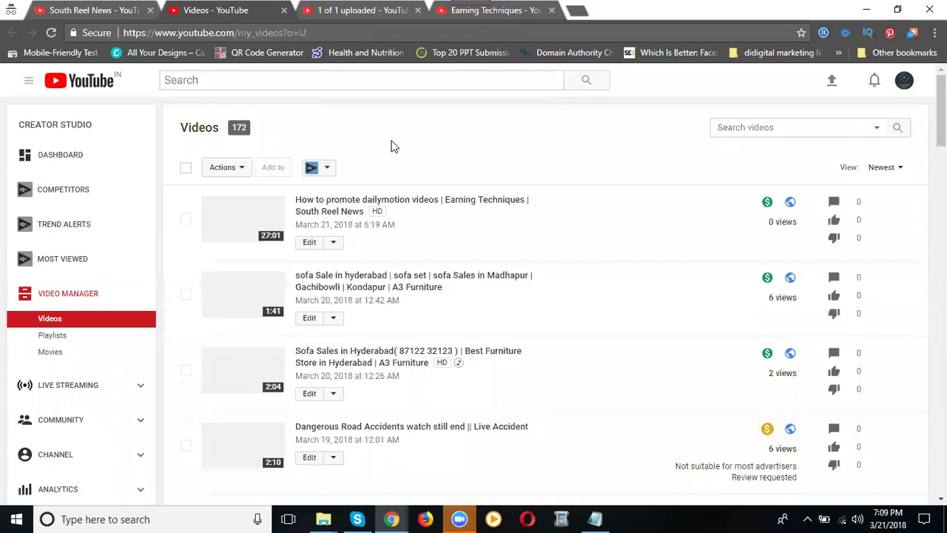
{"action": "scroll", "coordinate": [392, 146], "scroll_direction": "down", "scroll_amount": 1}
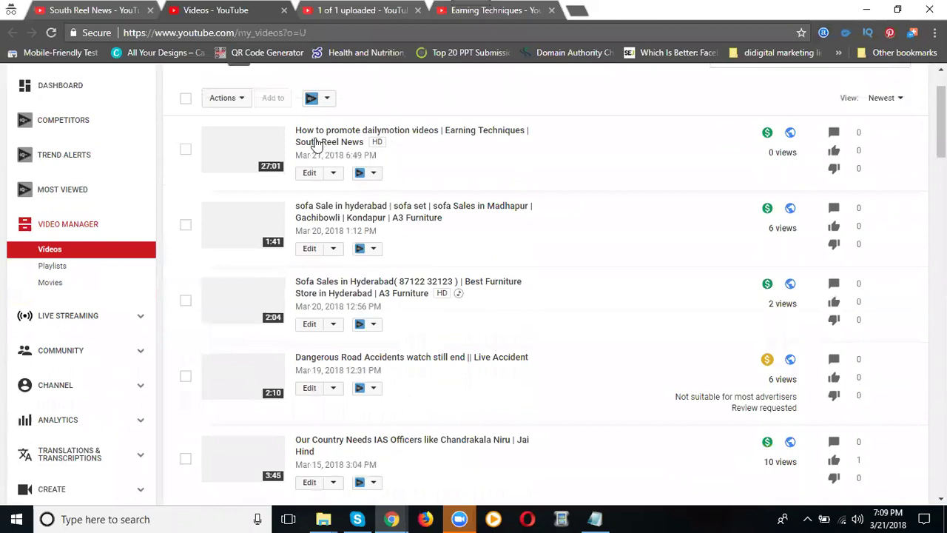
{"action": "left_click", "coordinate": [309, 175]}
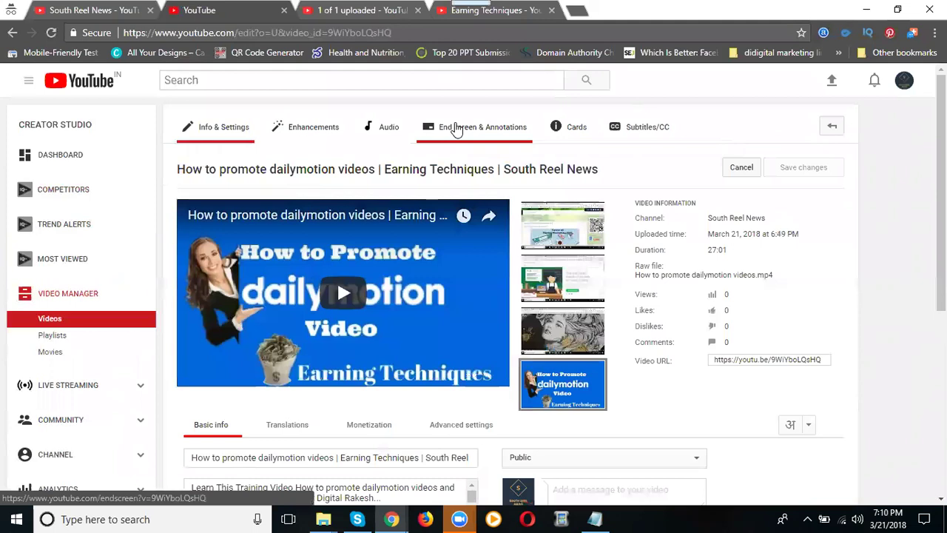
{"action": "left_click", "coordinate": [456, 128]}
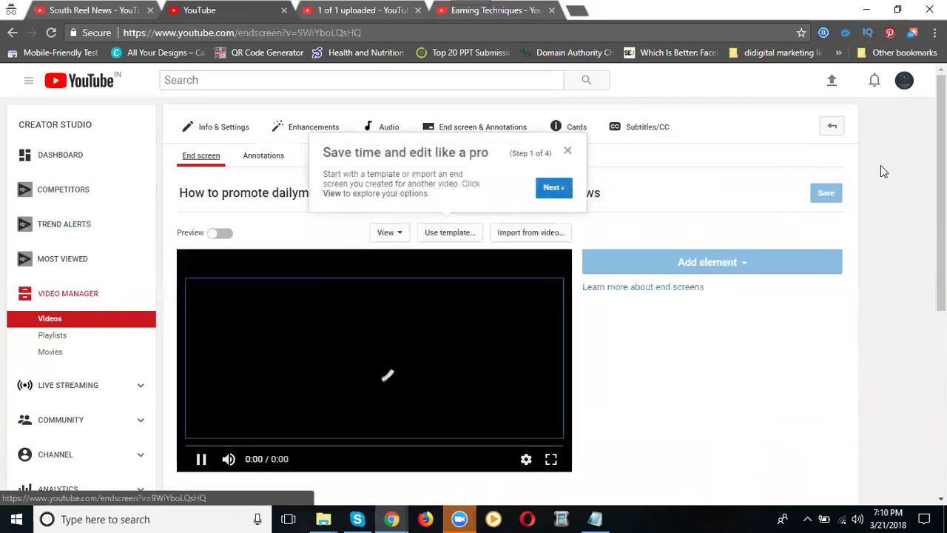
Go through the end screen editor's four-step introduction and dismiss it.
{"action": "left_click", "coordinate": [553, 188]}
{"action": "left_click", "coordinate": [818, 213]}
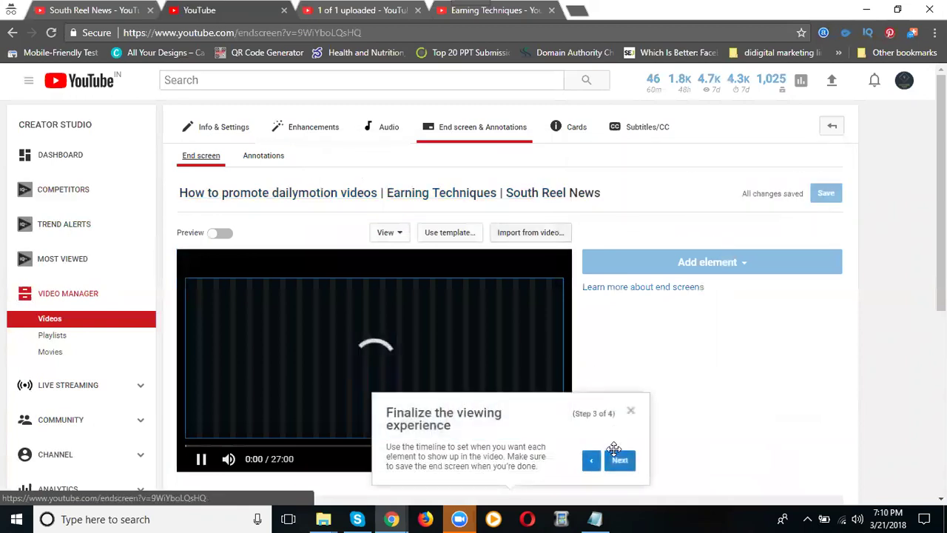
{"action": "left_click", "coordinate": [619, 457]}
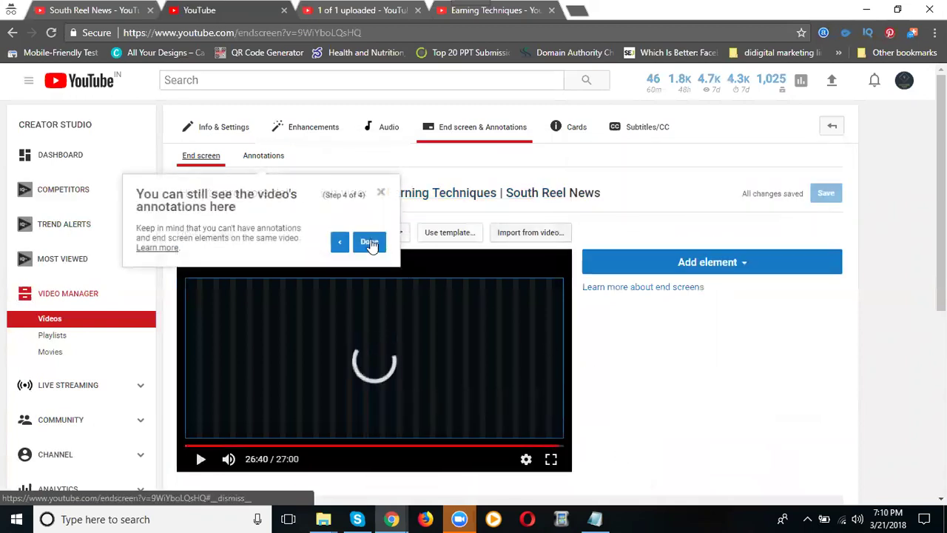
{"action": "left_click", "coordinate": [372, 244]}
Add the uploaded video "Career of Digital Marketing 2018" as an end screen element and place it in the video frame's upper-right corner.
{"action": "scroll", "coordinate": [839, 222], "scroll_direction": "down", "scroll_amount": 2}
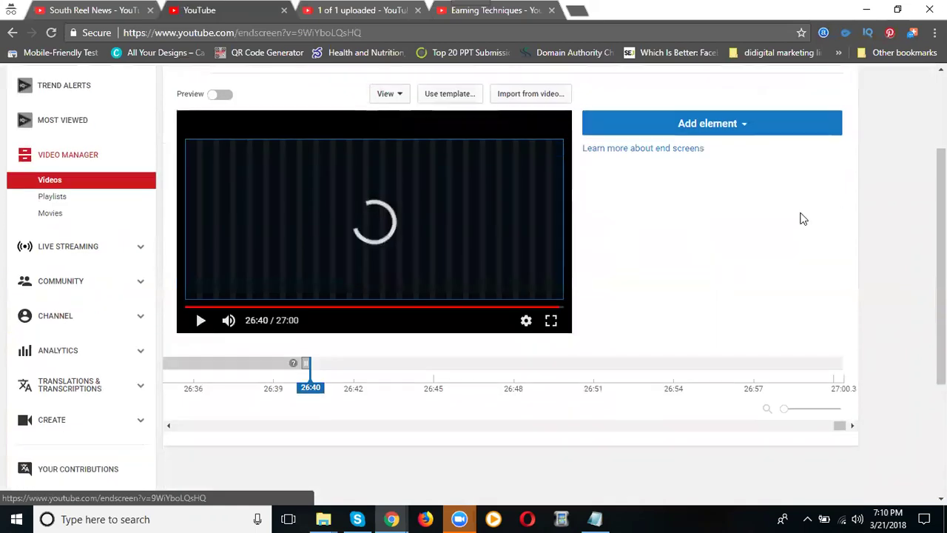
{"action": "left_click", "coordinate": [705, 128]}
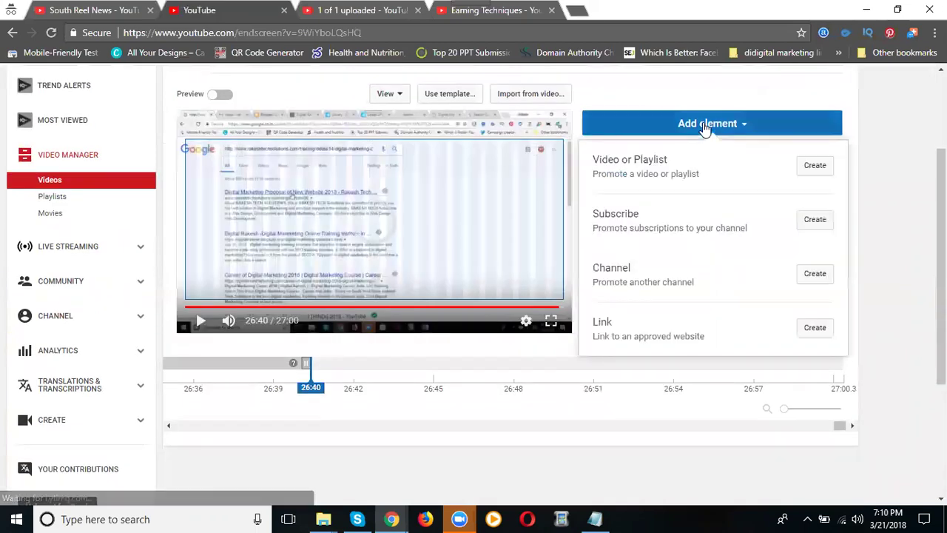
{"action": "left_click", "coordinate": [817, 169]}
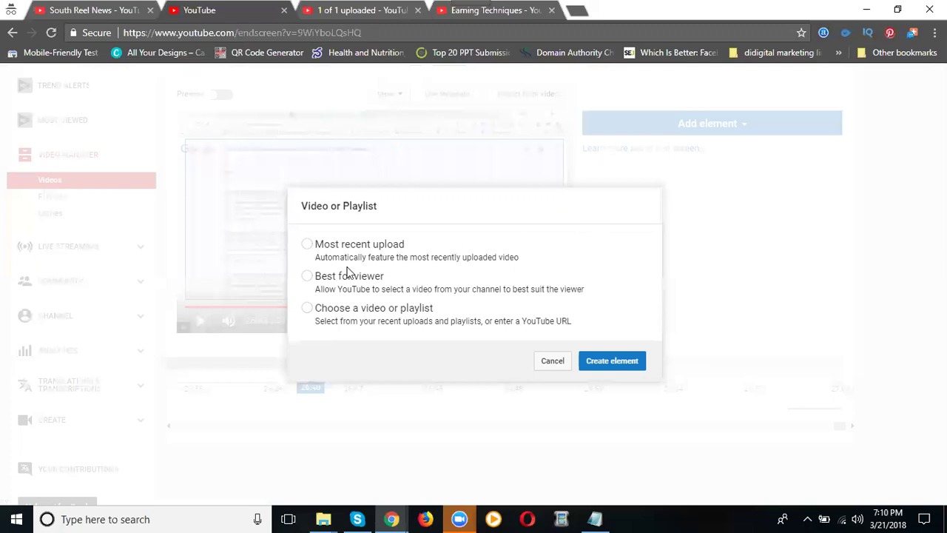
{"action": "left_click", "coordinate": [339, 317]}
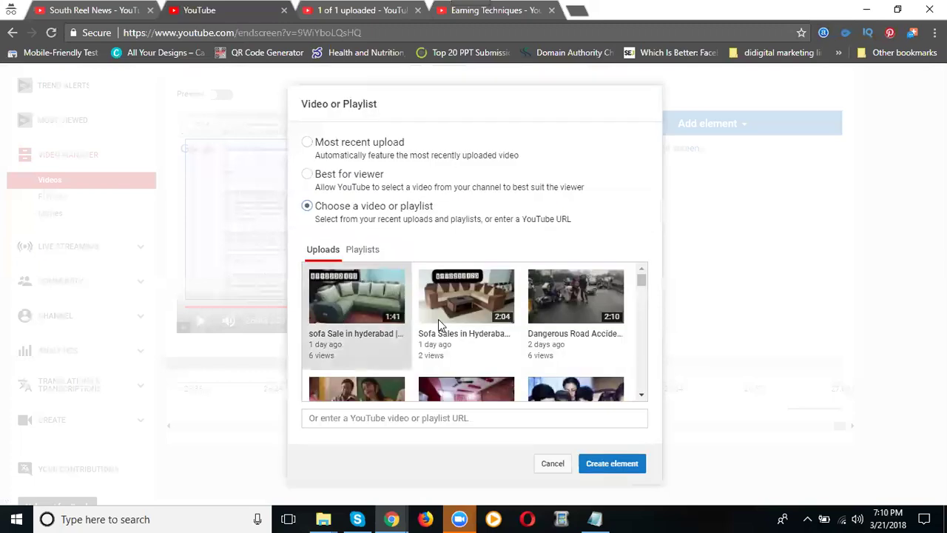
{"action": "scroll", "coordinate": [484, 307], "scroll_direction": "down", "scroll_amount": 5}
{"action": "scroll", "coordinate": [484, 308], "scroll_direction": "down", "scroll_amount": 2}
{"action": "scroll", "coordinate": [471, 301], "scroll_direction": "up", "scroll_amount": 1}
{"action": "left_click", "coordinate": [462, 304]}
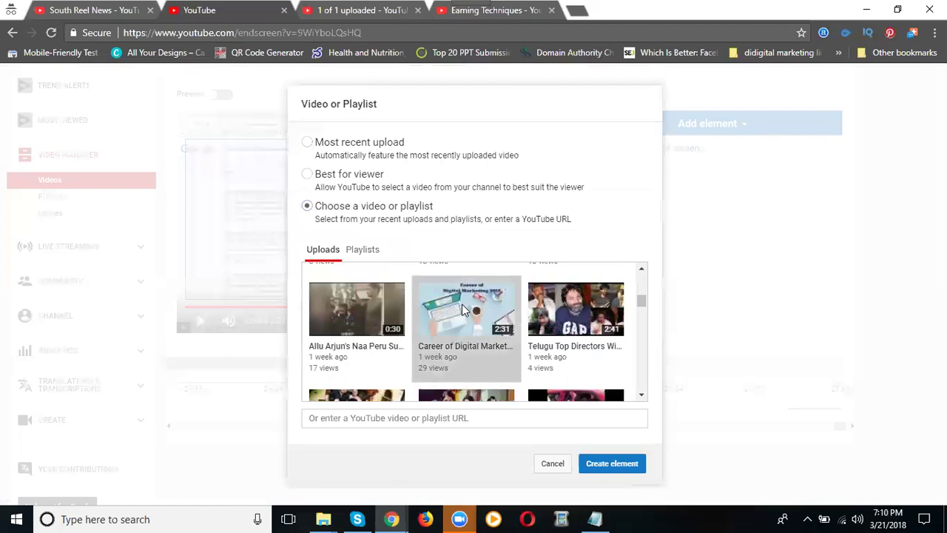
{"action": "left_click", "coordinate": [609, 455]}
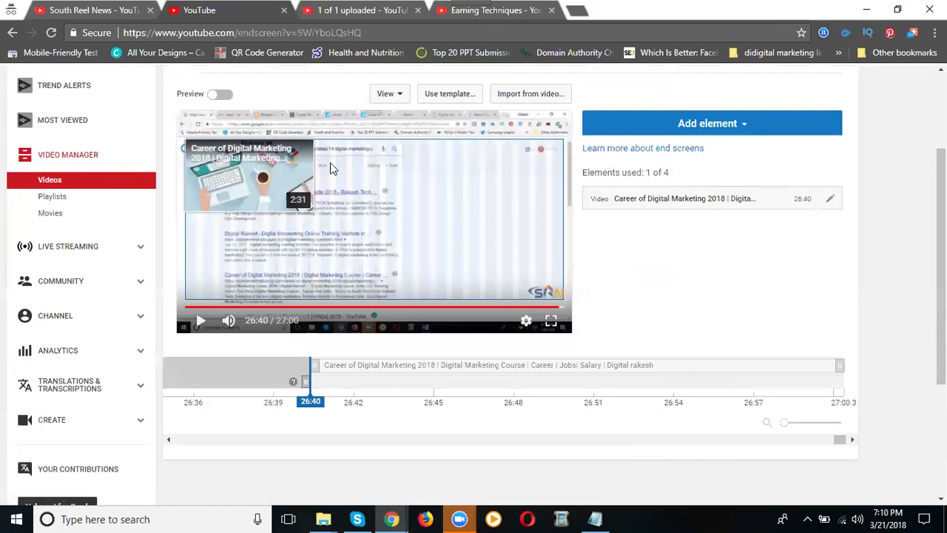
{"action": "left_click", "coordinate": [439, 181]}
{"action": "left_click_drag", "start_coordinate": [439, 181], "coordinate": [540, 182]}
Add the upload "How to upload other videos on youtube without copyright problems" as an end screen element in the frame's lower-left corner.
{"action": "left_click", "coordinate": [757, 125]}
{"action": "left_click", "coordinate": [815, 165]}
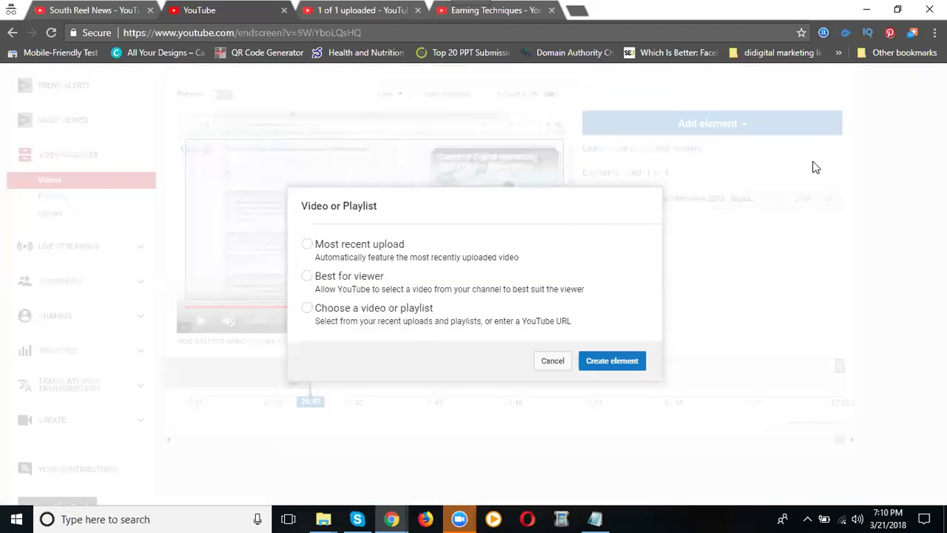
{"action": "left_click", "coordinate": [346, 310]}
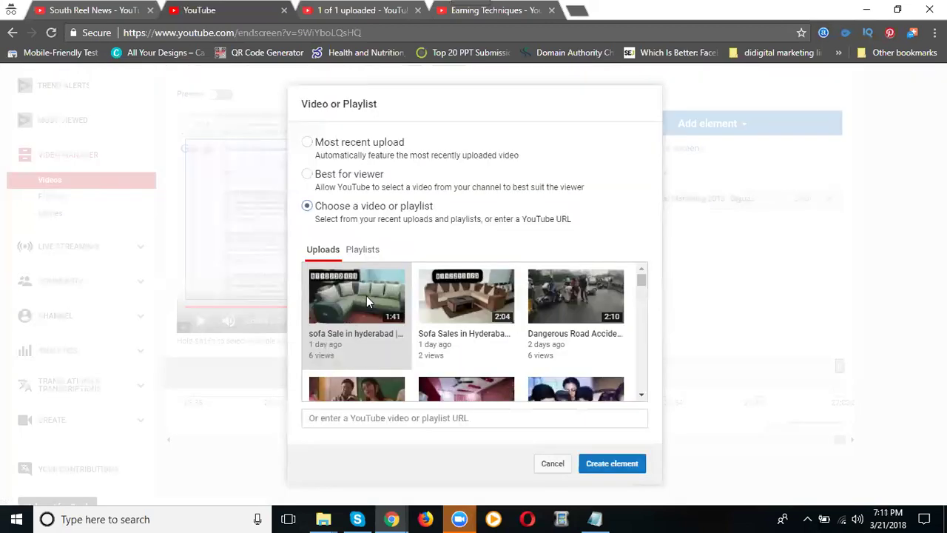
{"action": "scroll", "coordinate": [366, 296], "scroll_direction": "down", "scroll_amount": 10}
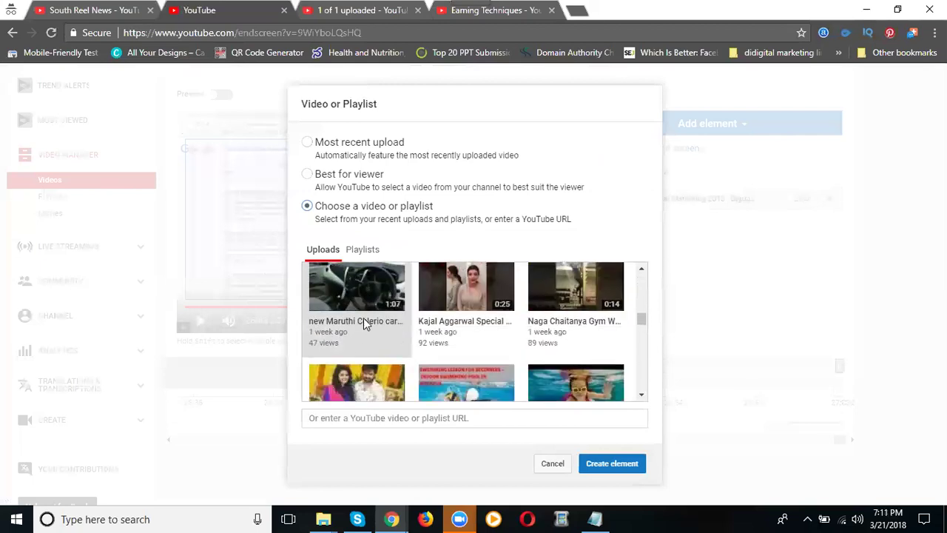
{"action": "scroll", "coordinate": [363, 323], "scroll_direction": "down", "scroll_amount": 10}
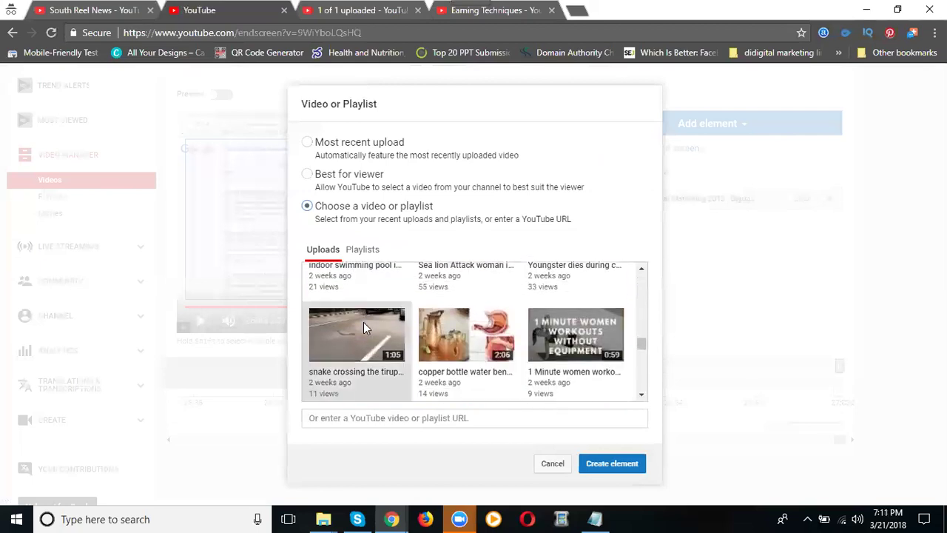
{"action": "scroll", "coordinate": [363, 322], "scroll_direction": "down", "scroll_amount": 5}
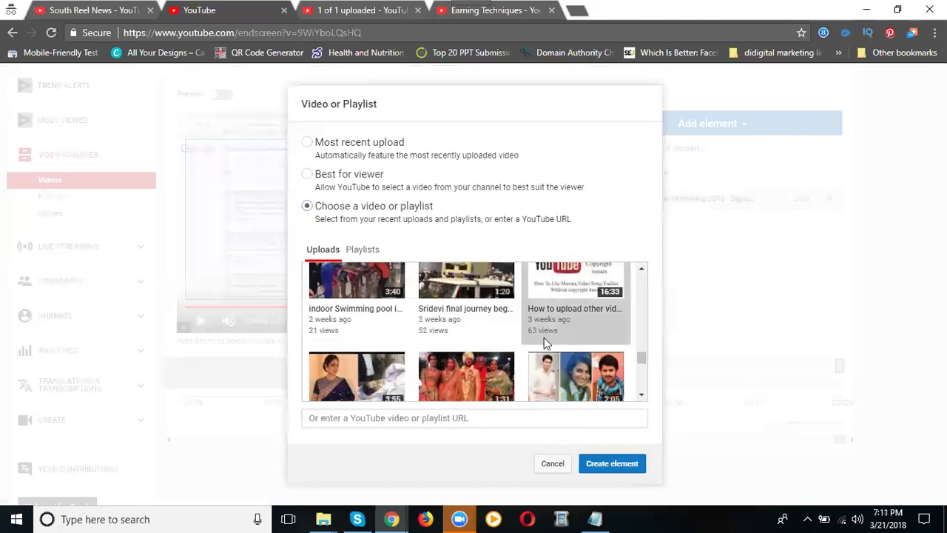
{"action": "left_click", "coordinate": [603, 452]}
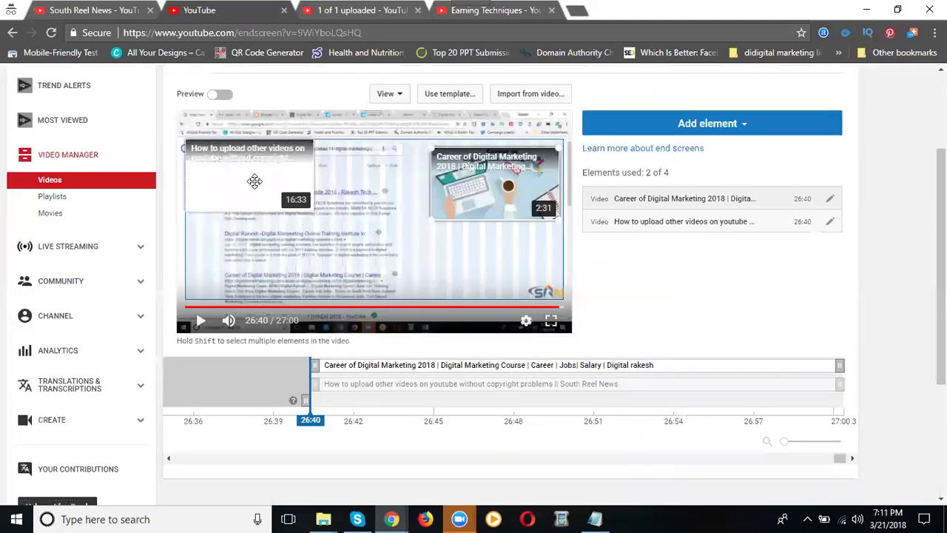
{"action": "left_click_drag", "start_coordinate": [268, 291], "coordinate": [292, 283]}
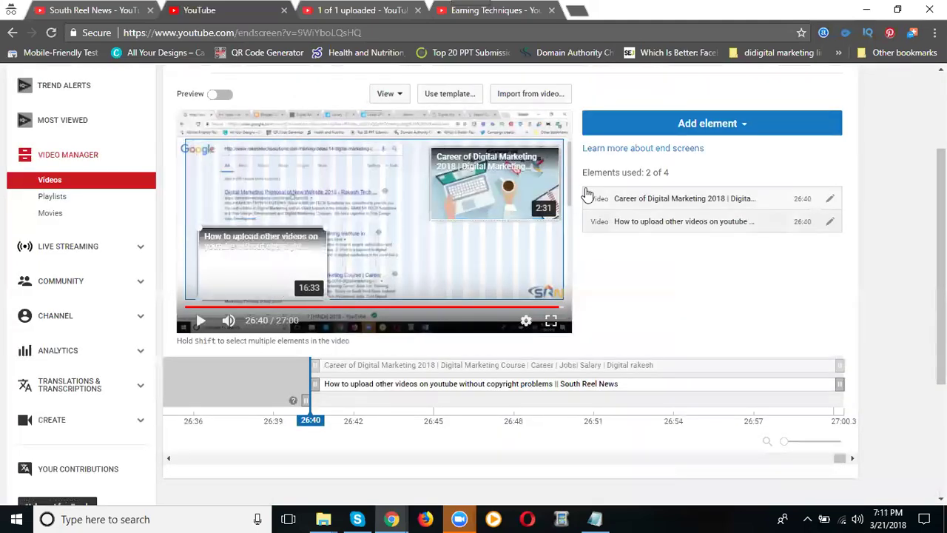
Add a Subscribe element for the South Reel News channel and save the end screen.
{"action": "left_click", "coordinate": [709, 133]}
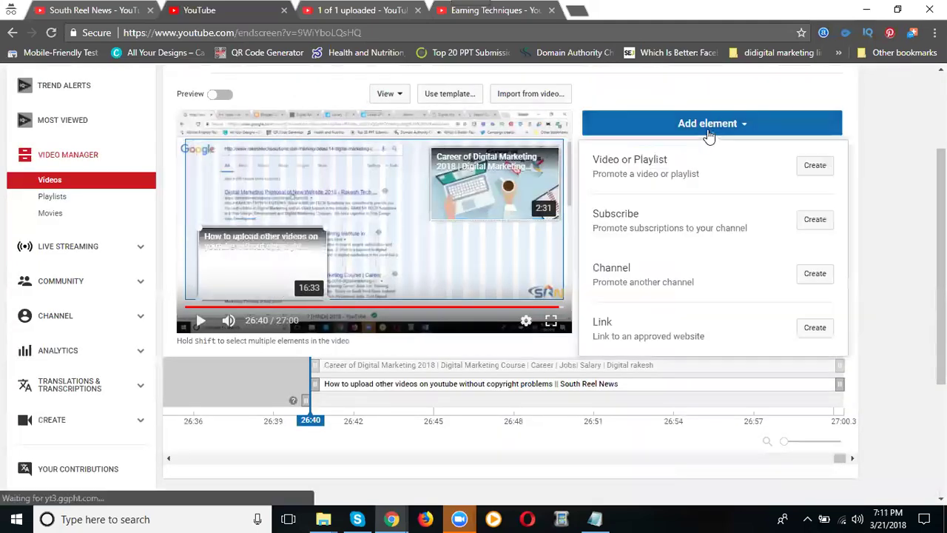
{"action": "left_click", "coordinate": [817, 220]}
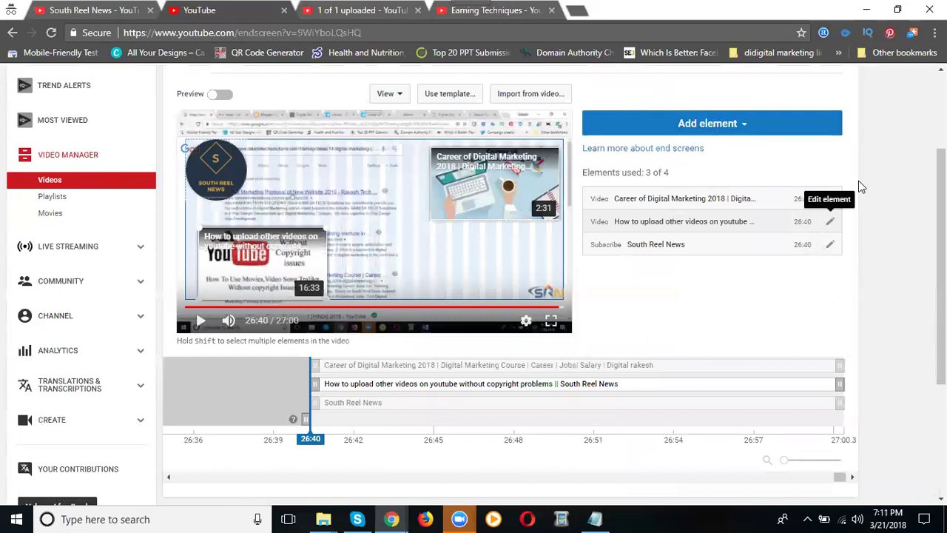
{"action": "scroll", "coordinate": [851, 178], "scroll_direction": "up", "scroll_amount": 1}
{"action": "left_click", "coordinate": [826, 124]}
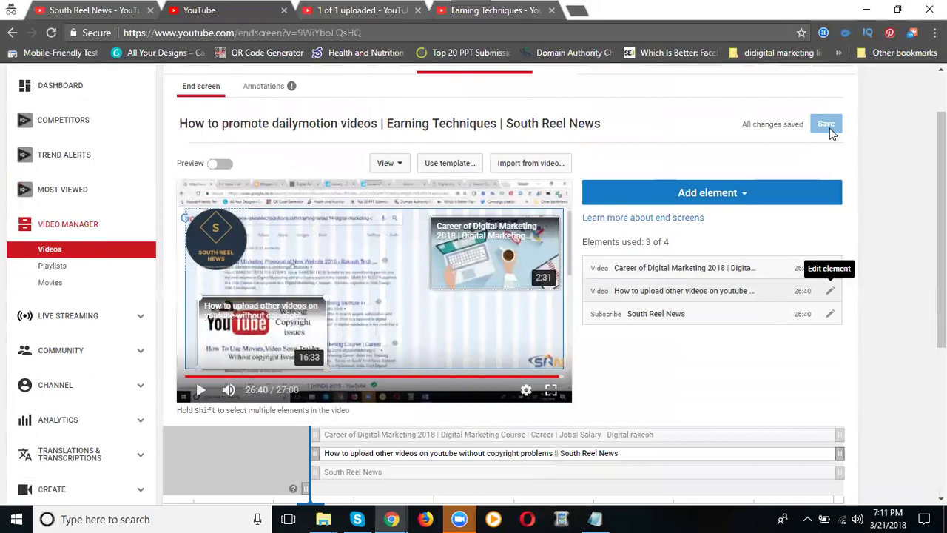
Open the video's cards editor and create a video card linking to the upload "Career of Digital Marketing 2018".
{"action": "scroll", "coordinate": [623, 141], "scroll_direction": "up", "scroll_amount": 1}
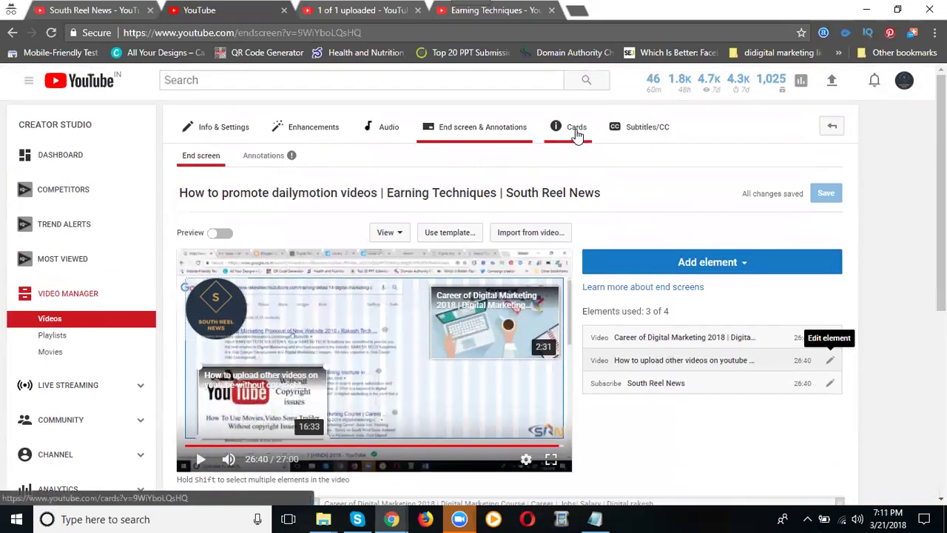
{"action": "left_click", "coordinate": [577, 135]}
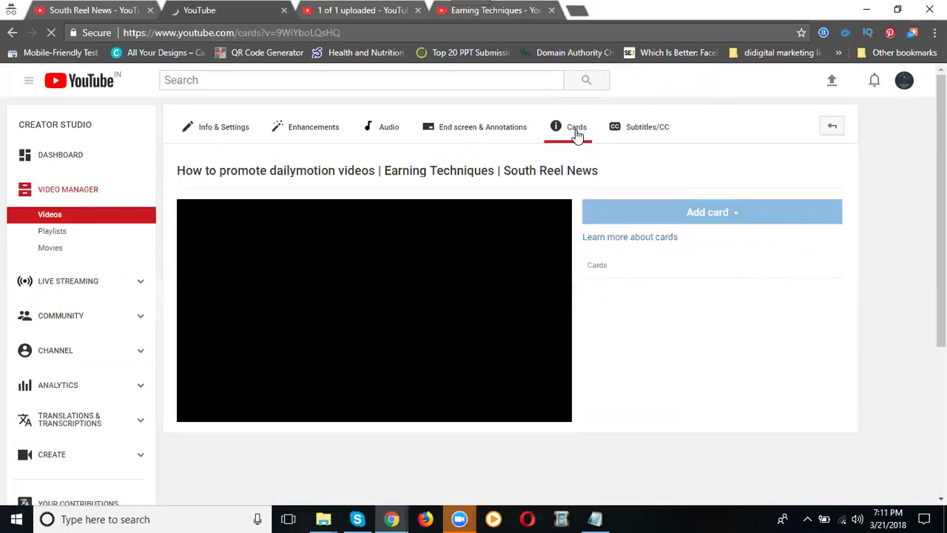
{"action": "left_click", "coordinate": [710, 213]}
{"action": "left_click", "coordinate": [812, 256]}
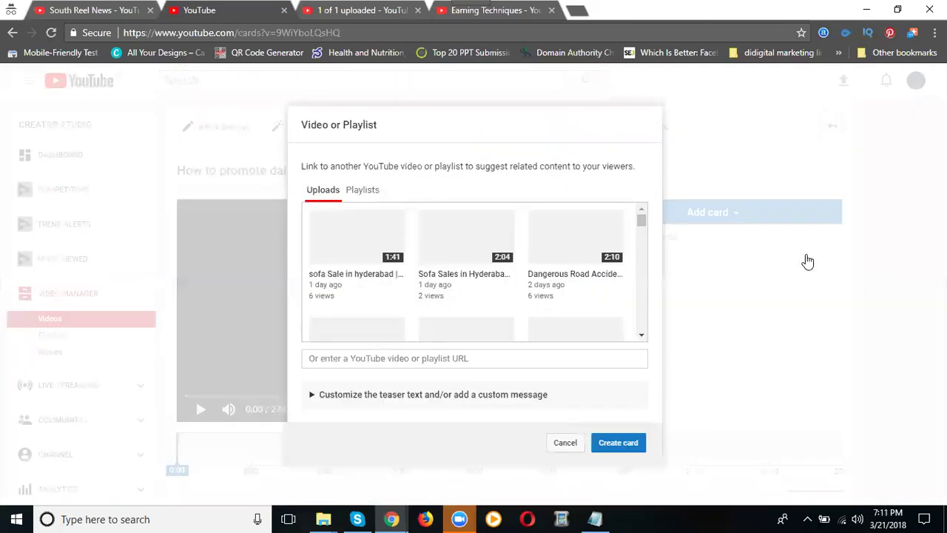
{"action": "scroll", "coordinate": [434, 255], "scroll_direction": "down", "scroll_amount": 5}
{"action": "scroll", "coordinate": [435, 258], "scroll_direction": "down", "scroll_amount": 5}
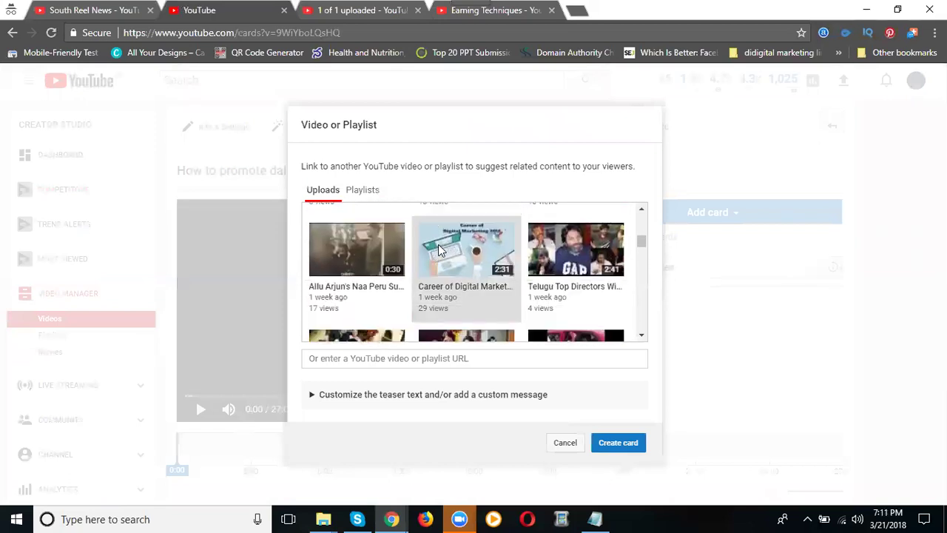
{"action": "left_click", "coordinate": [438, 250]}
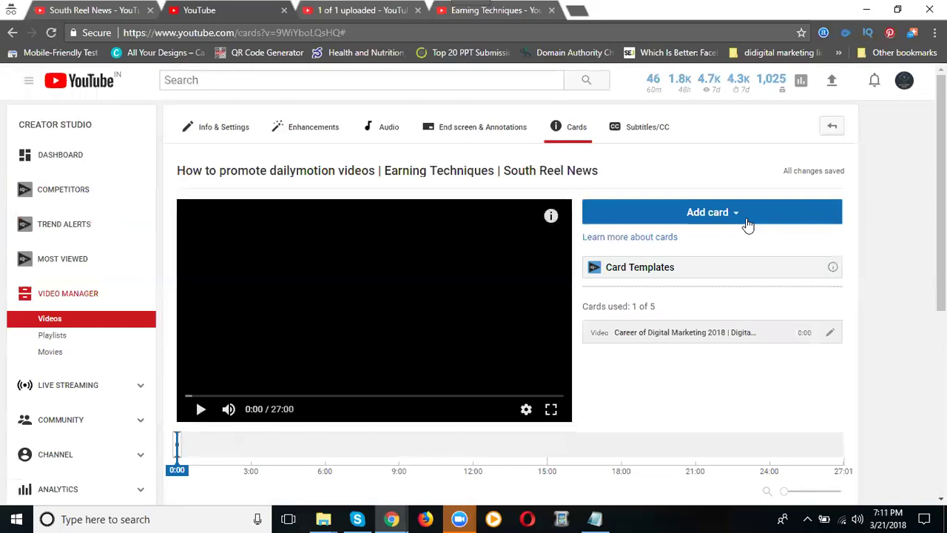
Create a second video card linking to "How to upload other videos on youtube without copyright problems".
{"action": "left_click", "coordinate": [700, 222]}
{"action": "left_click", "coordinate": [815, 255]}
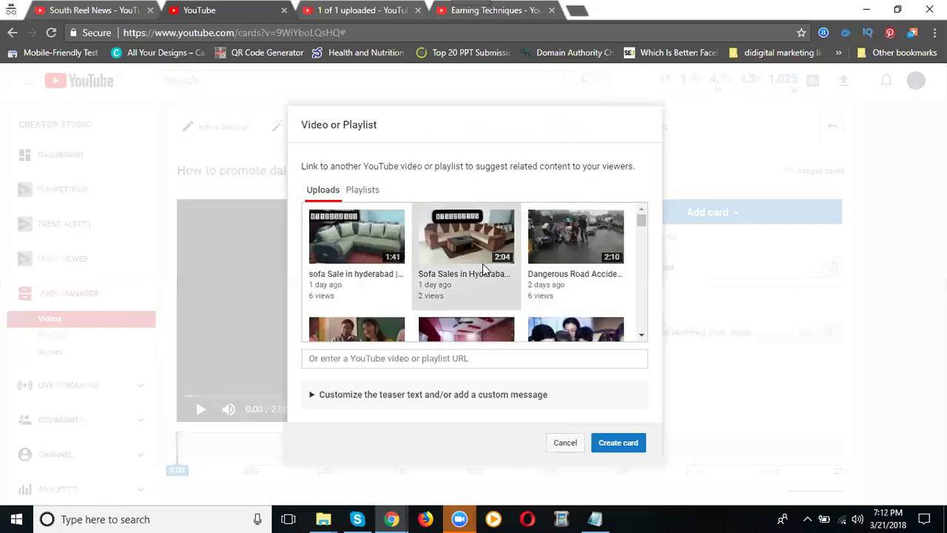
{"action": "scroll", "coordinate": [481, 268], "scroll_direction": "down", "scroll_amount": 6}
{"action": "scroll", "coordinate": [481, 269], "scroll_direction": "down", "scroll_amount": 6}
{"action": "scroll", "coordinate": [480, 268], "scroll_direction": "down", "scroll_amount": 6}
{"action": "scroll", "coordinate": [481, 265], "scroll_direction": "down", "scroll_amount": 4}
{"action": "scroll", "coordinate": [481, 269], "scroll_direction": "down", "scroll_amount": 2}
{"action": "left_click", "coordinate": [626, 436]}
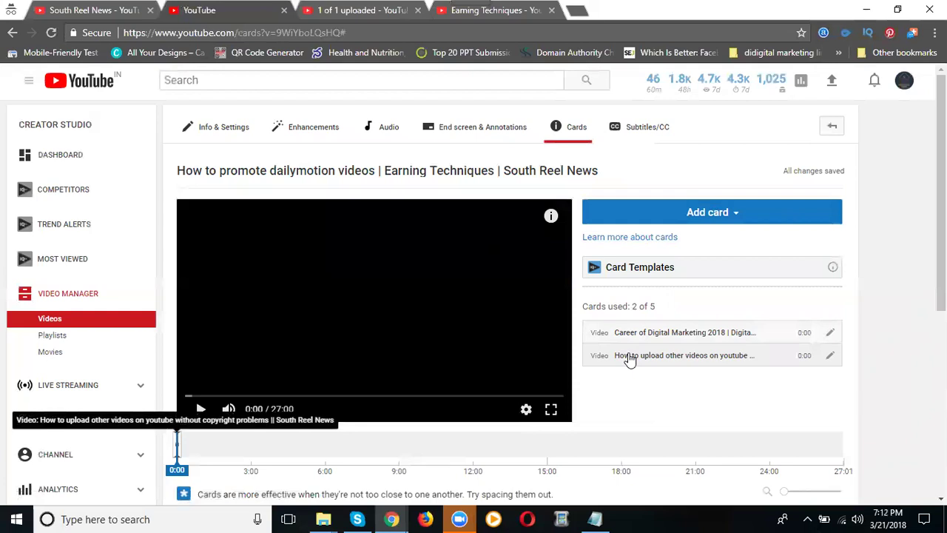
Open the subtitle language choices for the video, and copy the description's opening sentence from the upload page.
{"action": "left_click", "coordinate": [636, 128]}
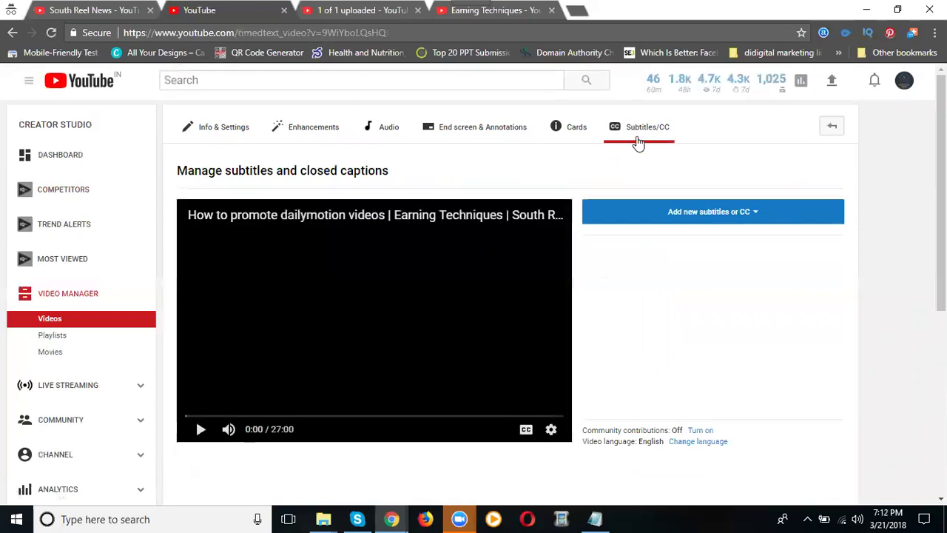
{"action": "left_click", "coordinate": [682, 216]}
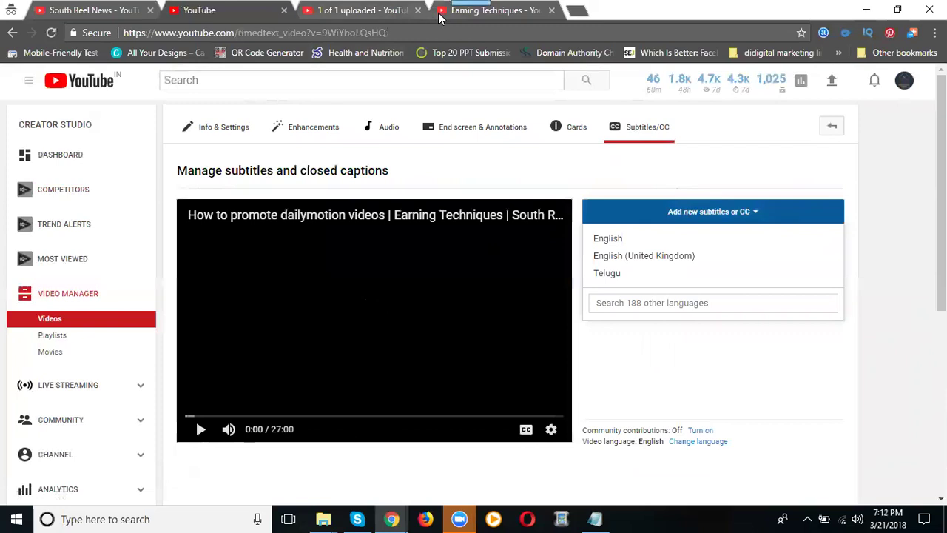
{"action": "left_click", "coordinate": [364, 20]}
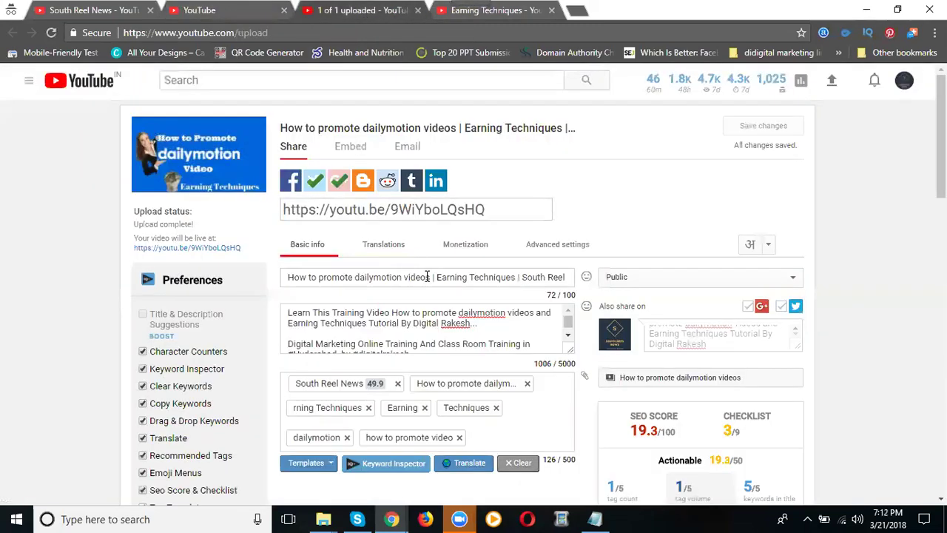
{"action": "left_click_drag", "start_coordinate": [471, 324], "coordinate": [275, 318]}
{"action": "key", "text": "ctrl+c"}
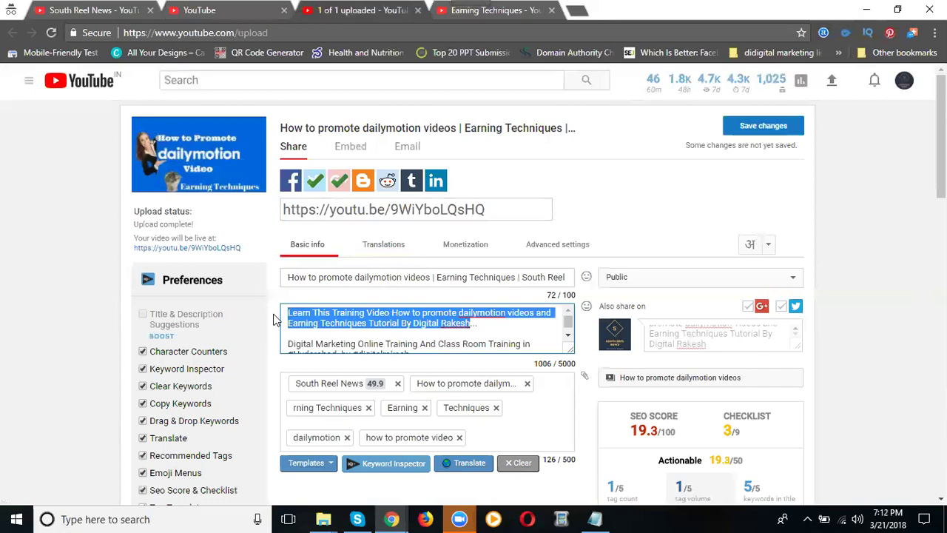
Create new English subtitles for the video with the copied description sentence as the first subtitle, and publish them.
{"action": "left_click", "coordinate": [218, 16]}
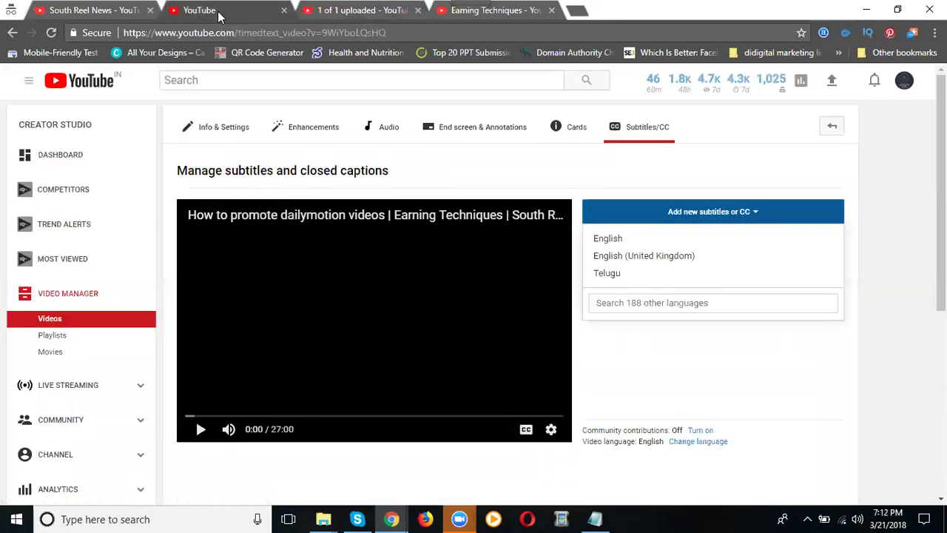
{"action": "left_click", "coordinate": [646, 240]}
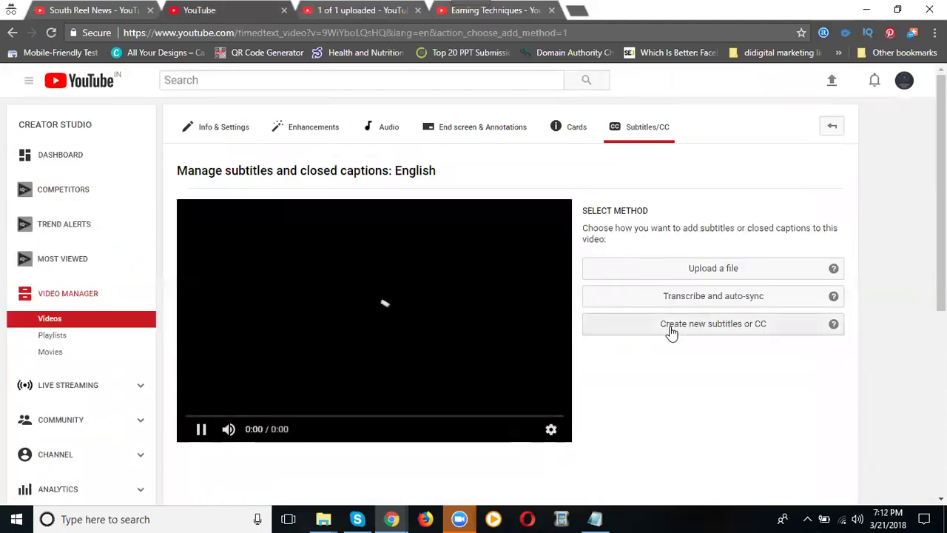
{"action": "left_click", "coordinate": [671, 332]}
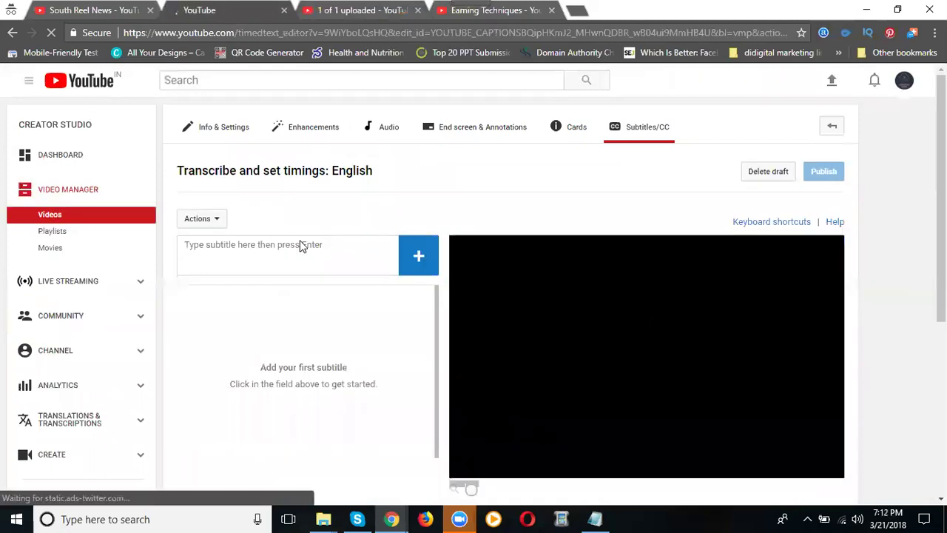
{"action": "left_click", "coordinate": [286, 250]}
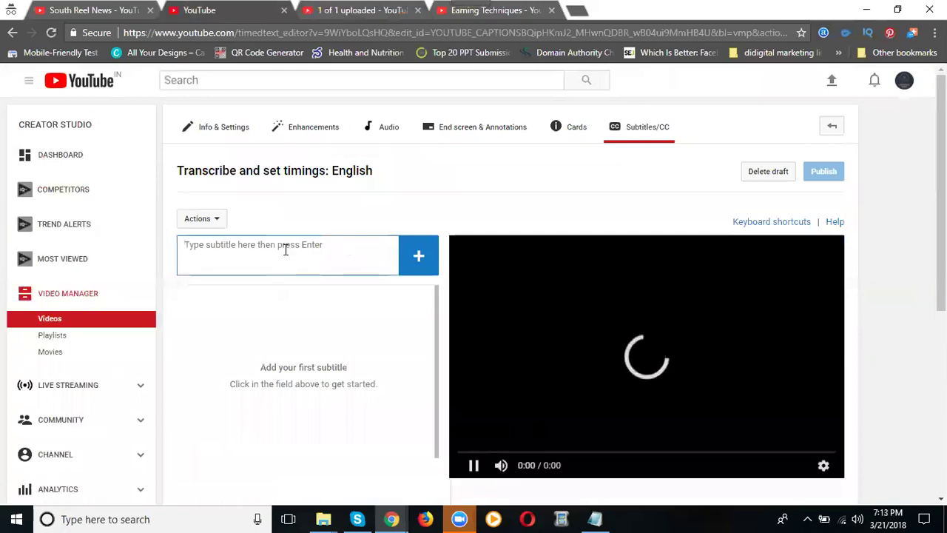
{"action": "key", "text": "ctrl+v"}
{"action": "left_click", "coordinate": [417, 252]}
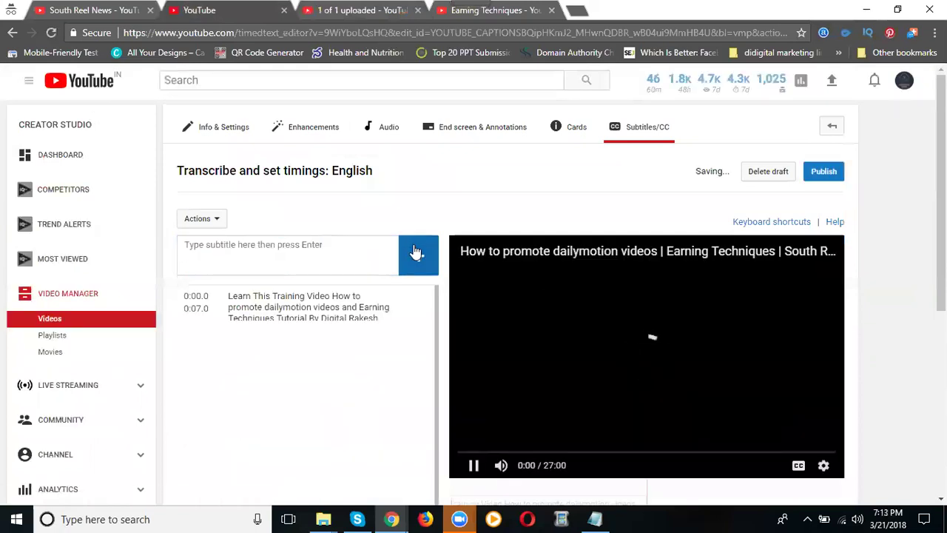
{"action": "left_click", "coordinate": [833, 175]}
{"action": "left_click", "coordinate": [833, 174]}
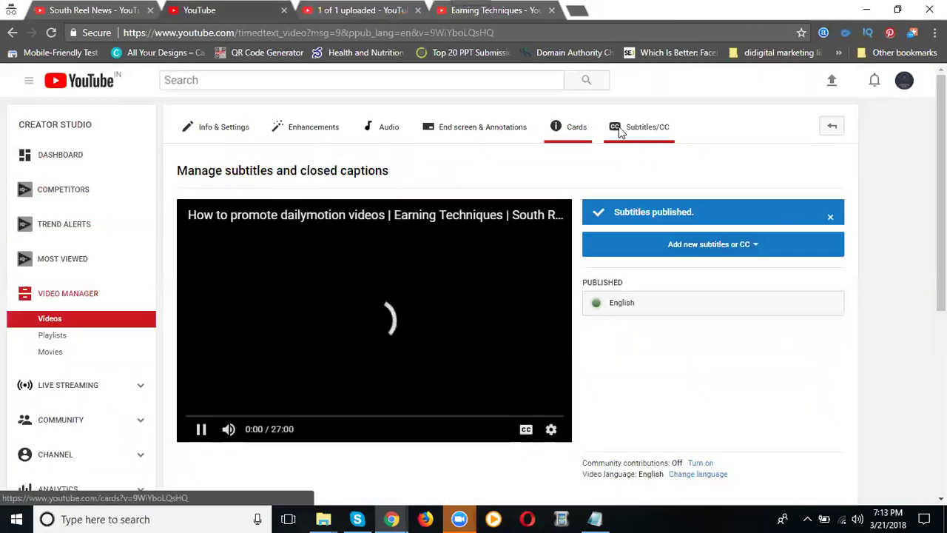
Open the video's Info & Settings page and review the vidIQ SEO score and optimization checklist.
{"action": "left_click", "coordinate": [211, 140]}
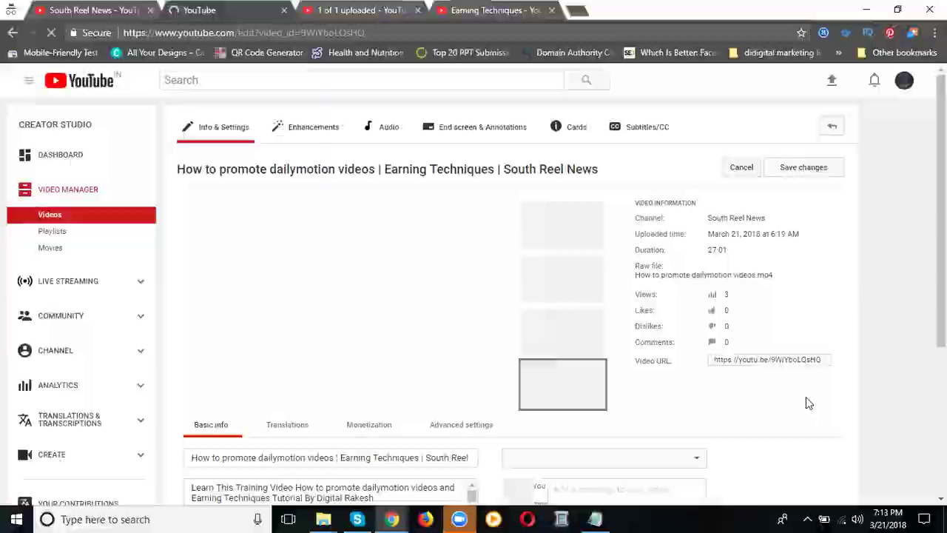
{"action": "scroll", "coordinate": [866, 328], "scroll_direction": "down", "scroll_amount": 6}
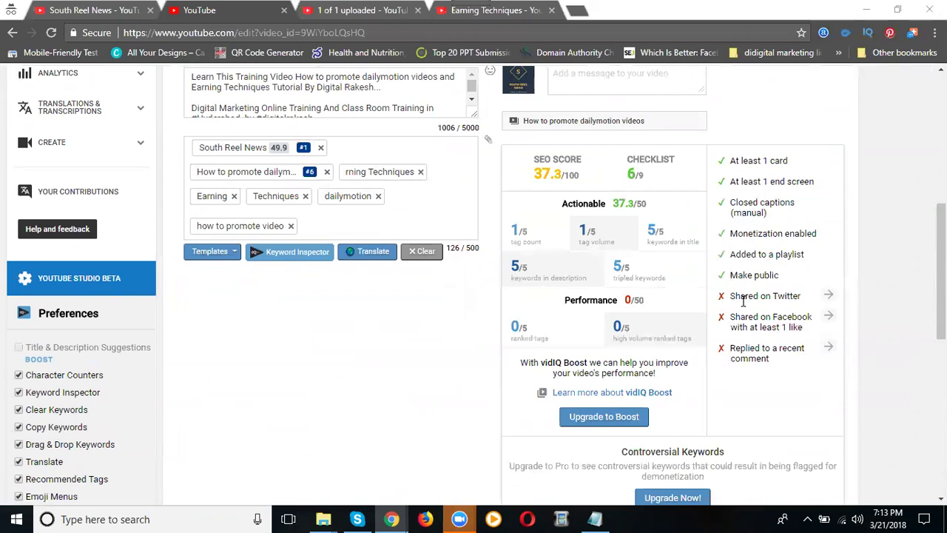
{"action": "scroll", "coordinate": [743, 299], "scroll_direction": "up", "scroll_amount": 2}
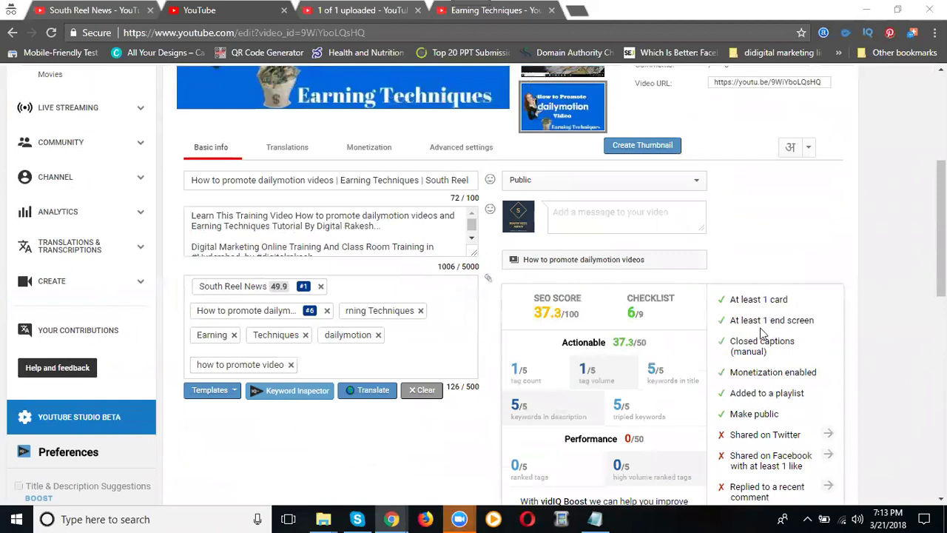
{"action": "scroll", "coordinate": [348, 207], "scroll_direction": "up", "scroll_amount": 2}
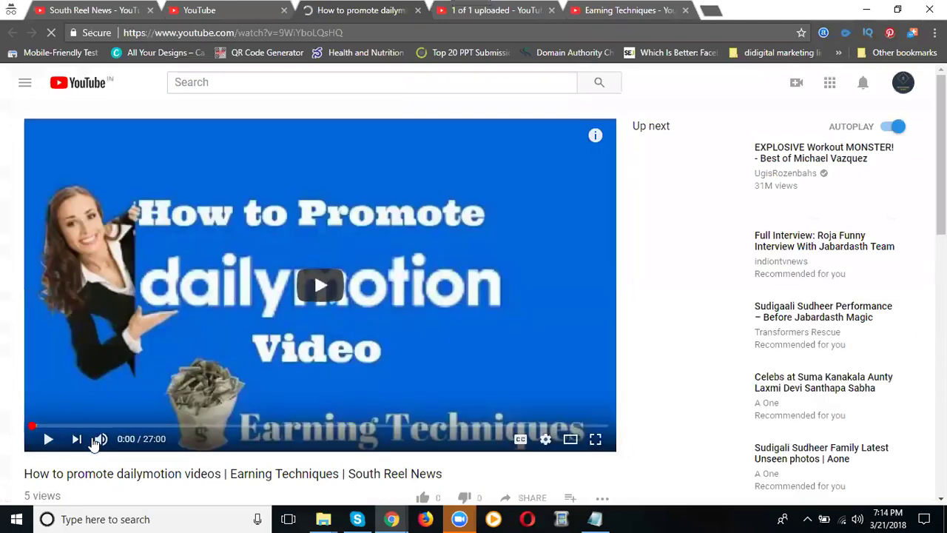
Mute the video on its watch page and jump to its last seconds to check the end screen elements.
{"action": "left_click", "coordinate": [101, 440]}
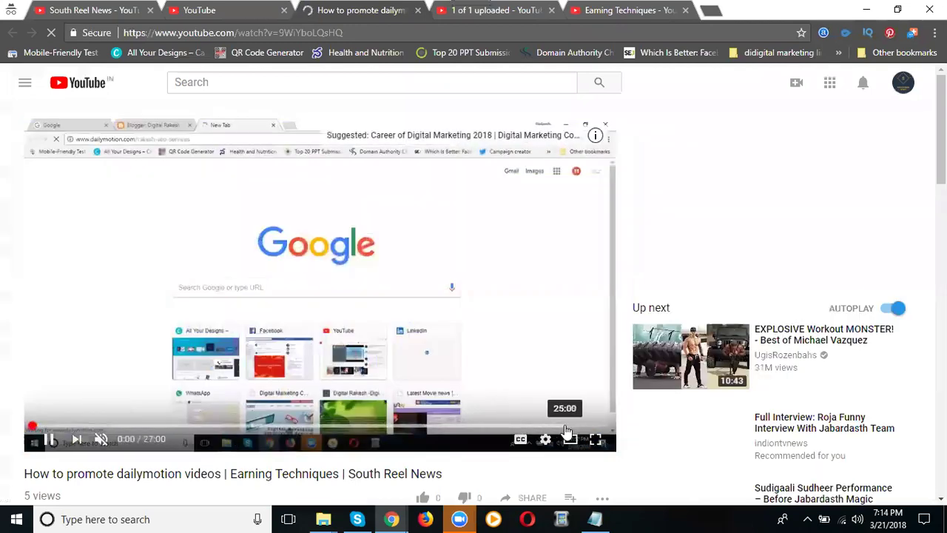
{"action": "left_click", "coordinate": [566, 428]}
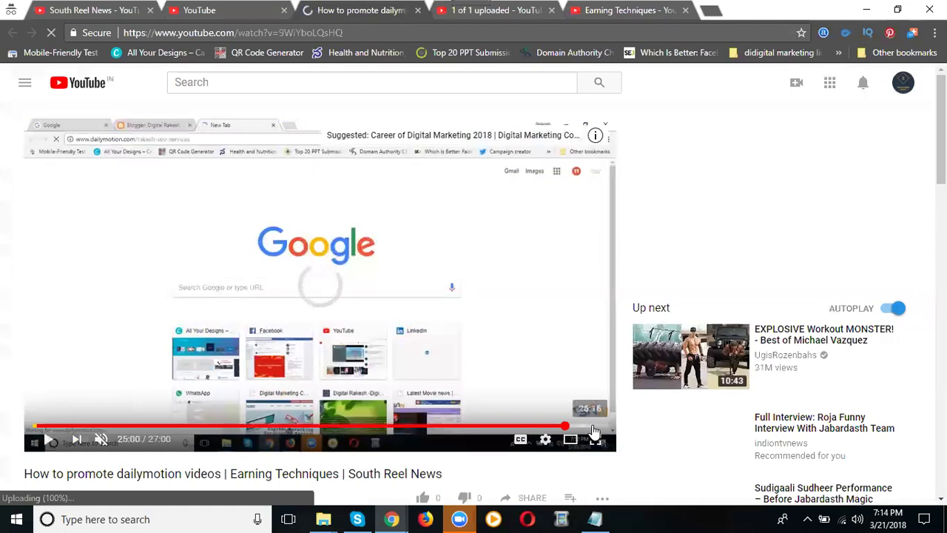
{"action": "left_click", "coordinate": [594, 429]}
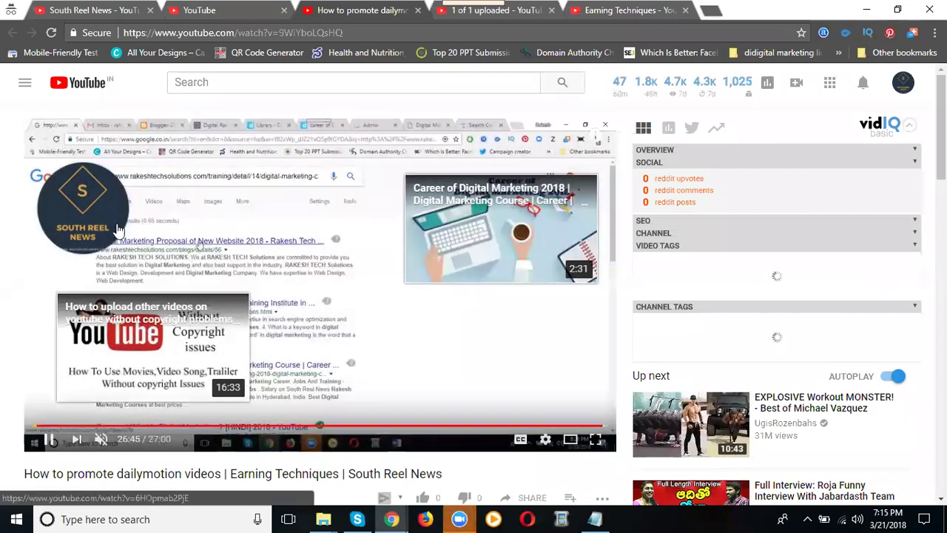
{"action": "mouse_move", "coordinate": [111, 221]}
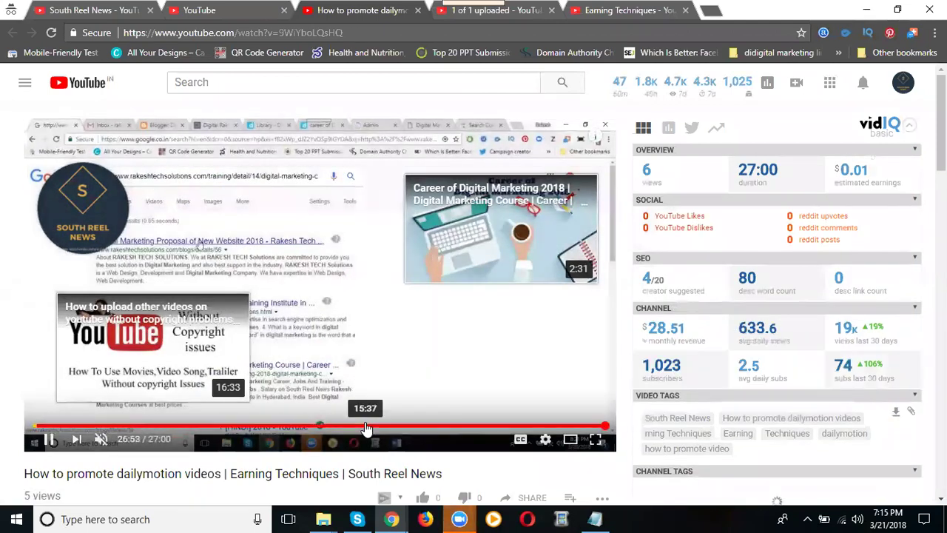
Jump back to 15:37 in the video, expand its suggested cards to check them, and close the watch page.
{"action": "left_click", "coordinate": [366, 428]}
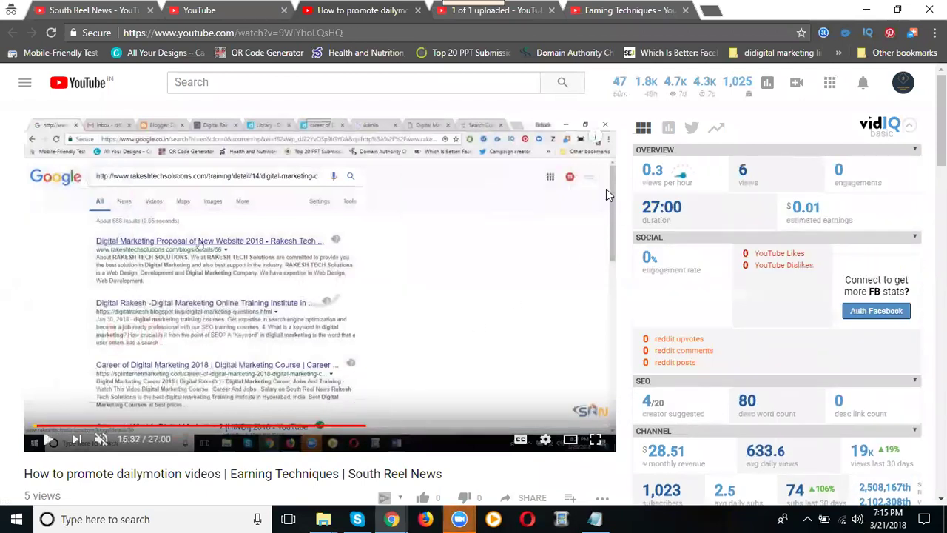
{"action": "left_click", "coordinate": [600, 139]}
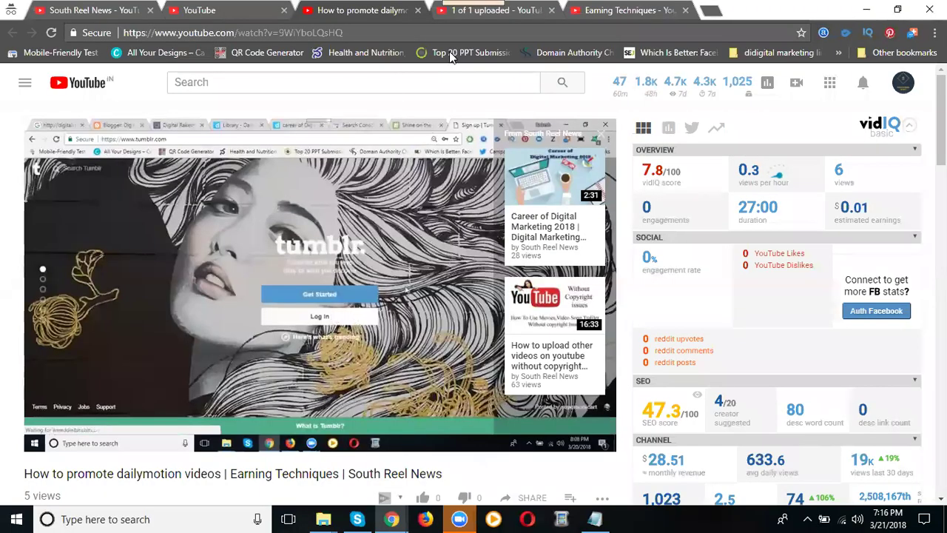
{"action": "left_click", "coordinate": [419, 11]}
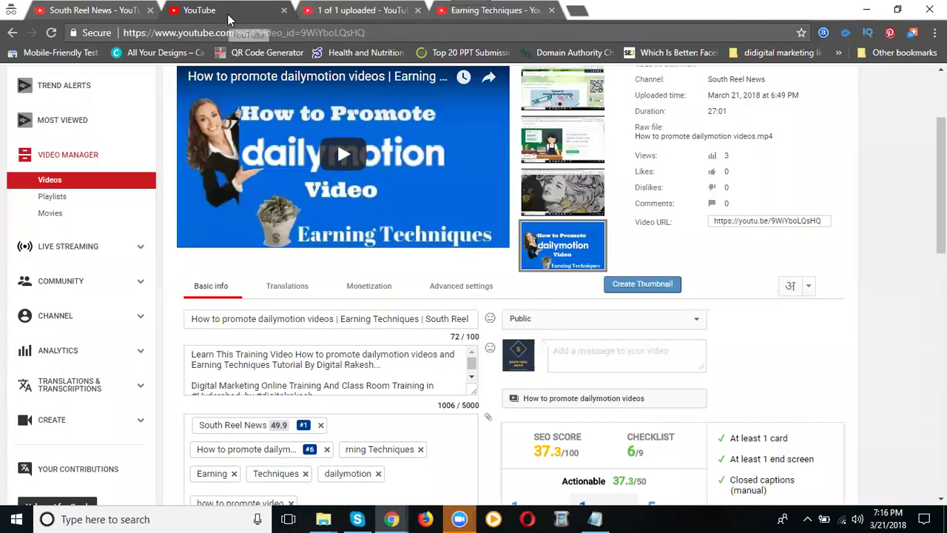
Review the SEO score and checklist again on the video's edit page.
{"action": "scroll", "coordinate": [273, 148], "scroll_direction": "up", "scroll_amount": 1}
{"action": "scroll", "coordinate": [644, 263], "scroll_direction": "down", "scroll_amount": 3}
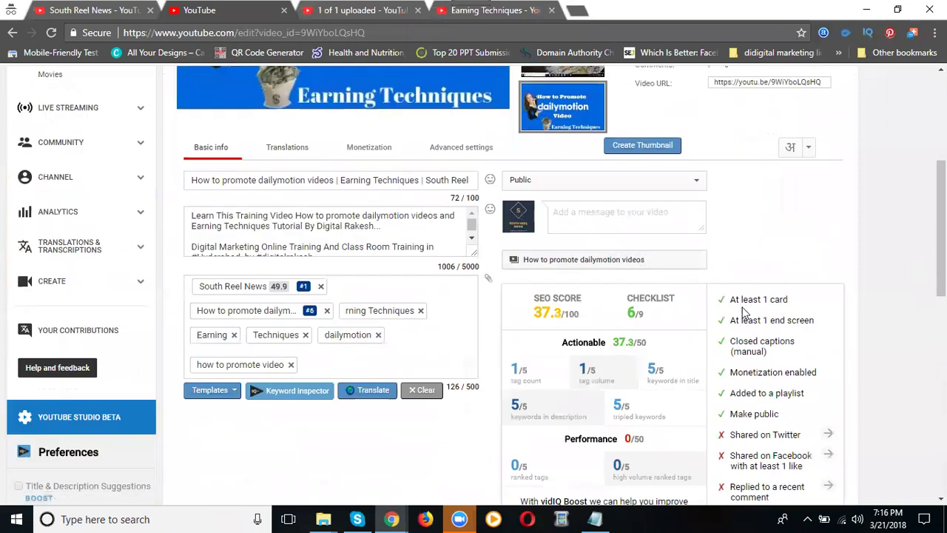
{"action": "scroll", "coordinate": [744, 313], "scroll_direction": "down", "scroll_amount": 2}
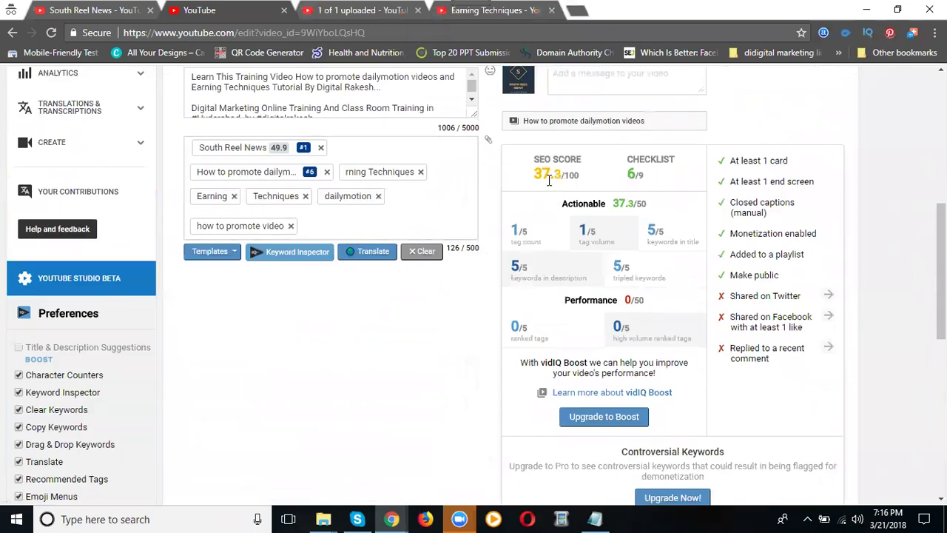
Open the video's monetization settings and insert ad breaks at 0:25 and 2:56.
{"action": "scroll", "coordinate": [405, 194], "scroll_direction": "up", "scroll_amount": 3}
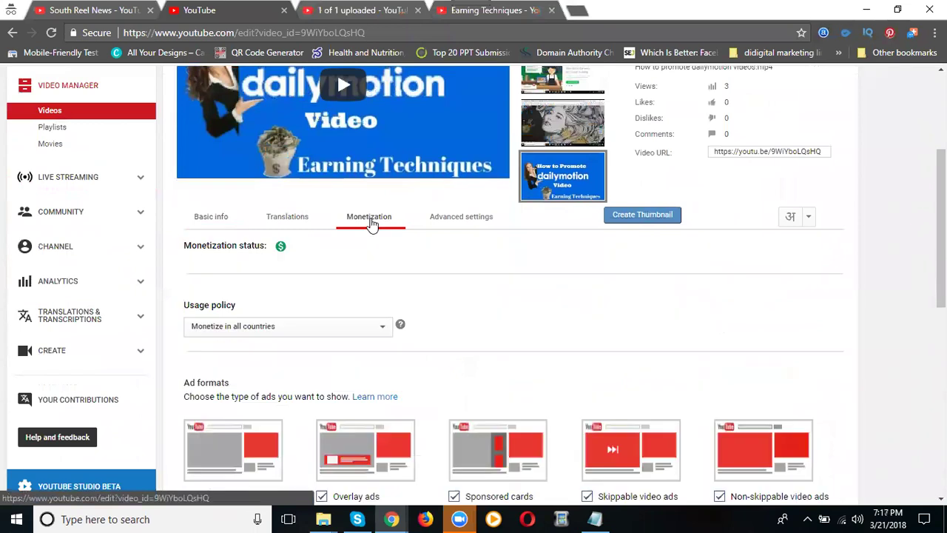
{"action": "scroll", "coordinate": [370, 224], "scroll_direction": "down", "scroll_amount": 4}
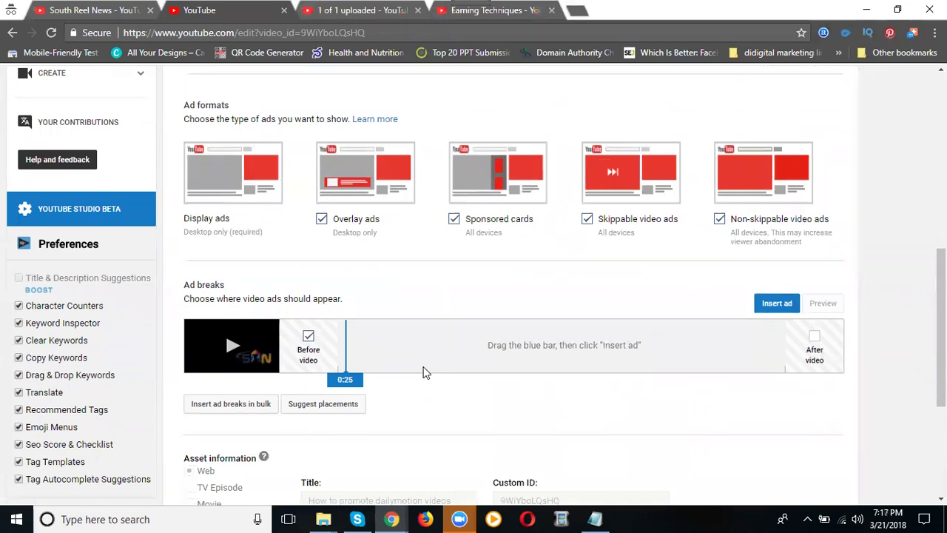
{"action": "left_click", "coordinate": [777, 303]}
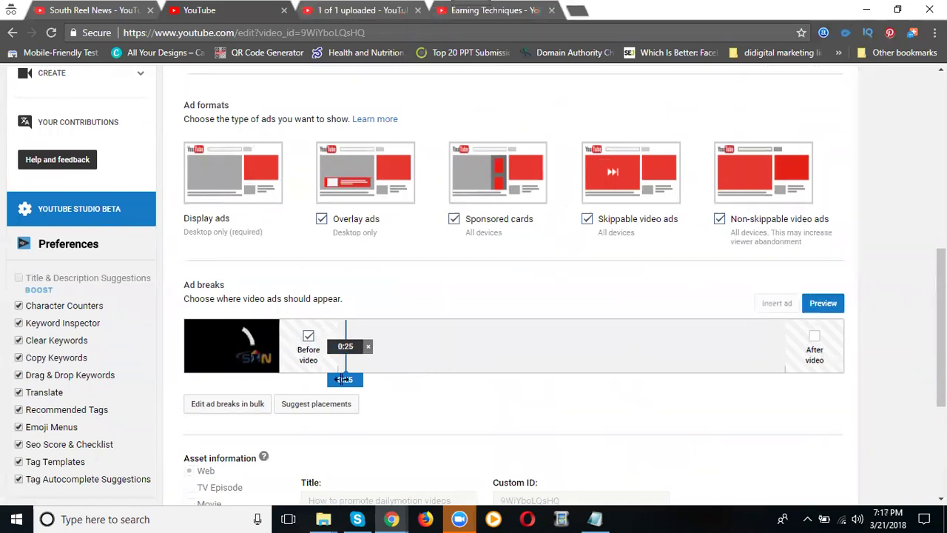
{"action": "left_click_drag", "start_coordinate": [342, 379], "coordinate": [416, 376]}
{"action": "left_click", "coordinate": [776, 303]}
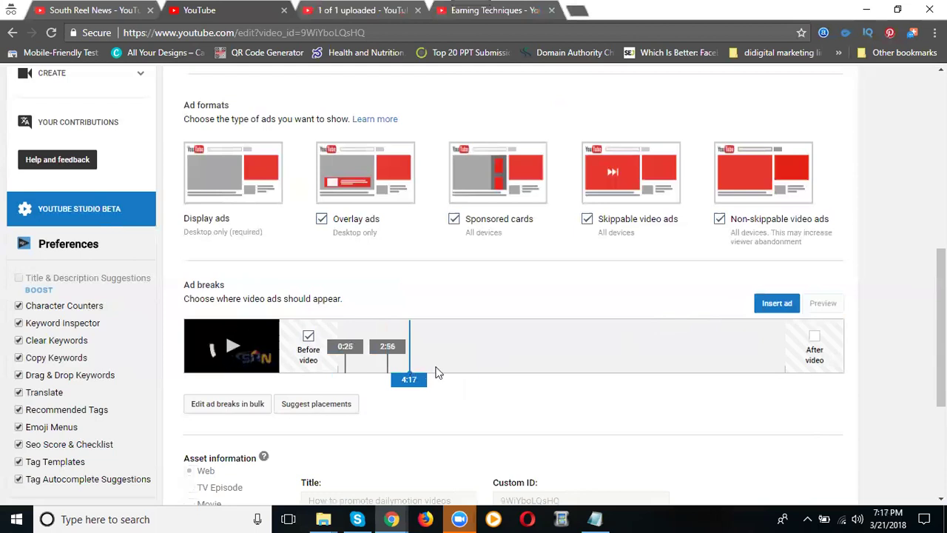
View the video's watch page again, and close it to return to the monetization settings.
{"action": "scroll", "coordinate": [444, 356], "scroll_direction": "up", "scroll_amount": 5}
{"action": "scroll", "coordinate": [392, 204], "scroll_direction": "up", "scroll_amount": 1}
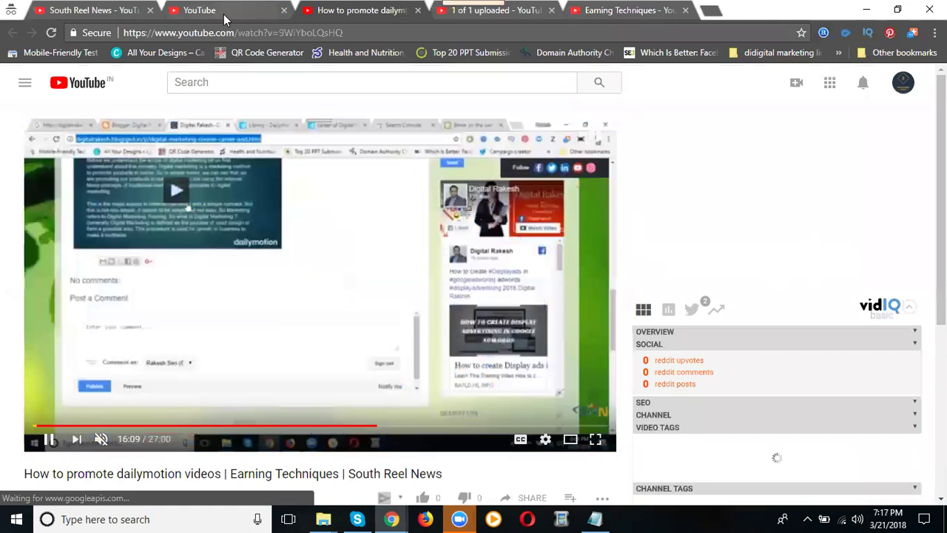
{"action": "left_click", "coordinate": [417, 9]}
Insert further ad breaks at 4:17, 7:38, 12:21, 16:38, 20:20, 23:59 and 26:23, and save the changes.
{"action": "scroll", "coordinate": [372, 444], "scroll_direction": "down", "scroll_amount": 3}
{"action": "scroll", "coordinate": [372, 433], "scroll_direction": "down", "scroll_amount": 5}
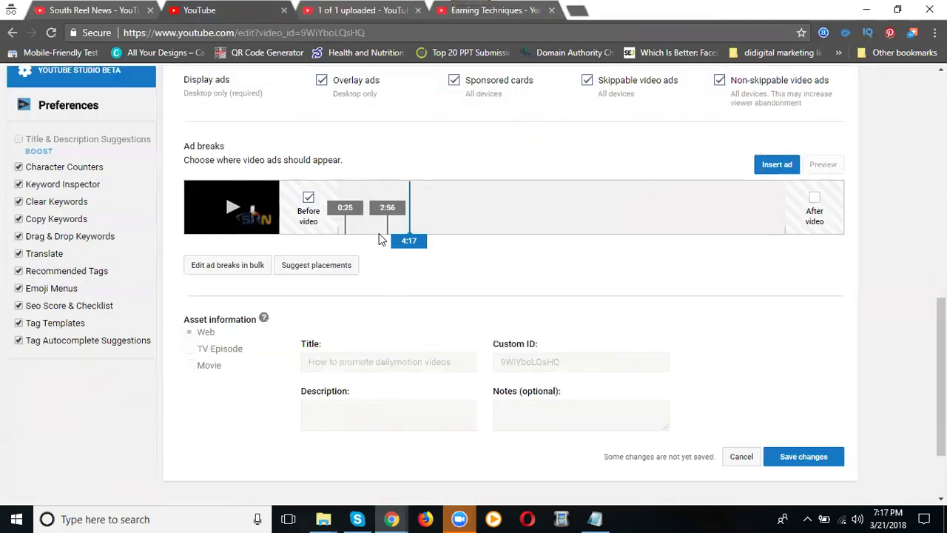
{"action": "left_click", "coordinate": [785, 166]}
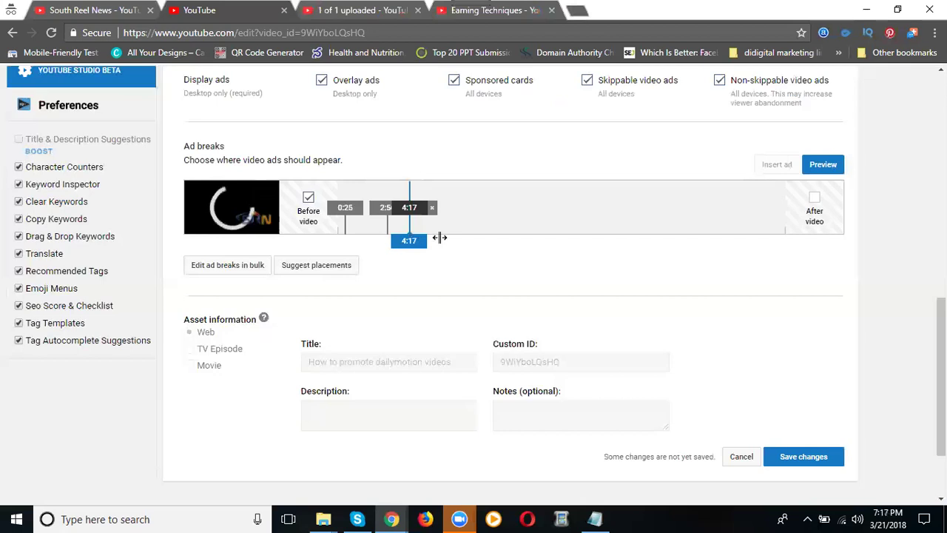
{"action": "left_click", "coordinate": [464, 238]}
{"action": "left_click", "coordinate": [777, 165]}
{"action": "left_click_drag", "start_coordinate": [465, 240], "coordinate": [773, 241]}
{"action": "left_click", "coordinate": [779, 166]}
{"action": "left_click", "coordinate": [778, 166]}
{"action": "left_click", "coordinate": [777, 164]}
{"action": "left_click", "coordinate": [776, 164]}
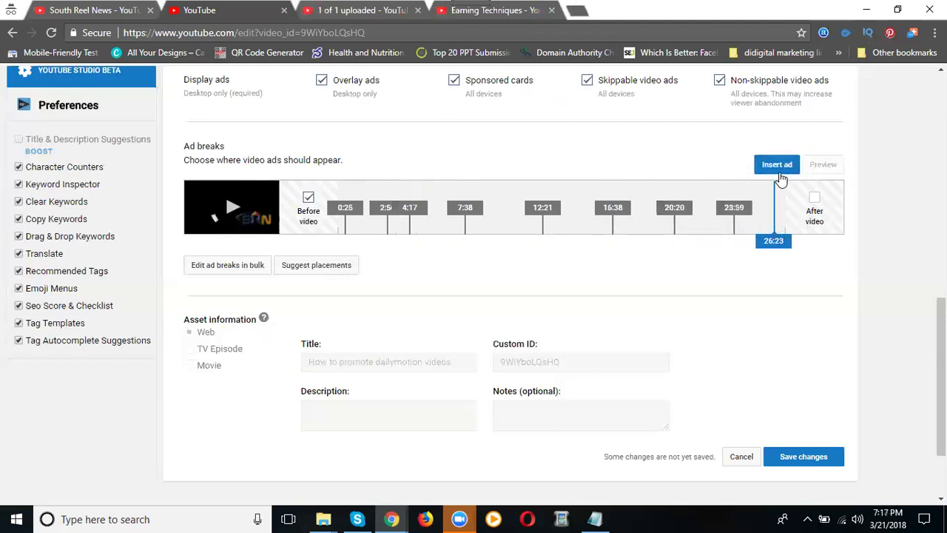
{"action": "left_click", "coordinate": [778, 166]}
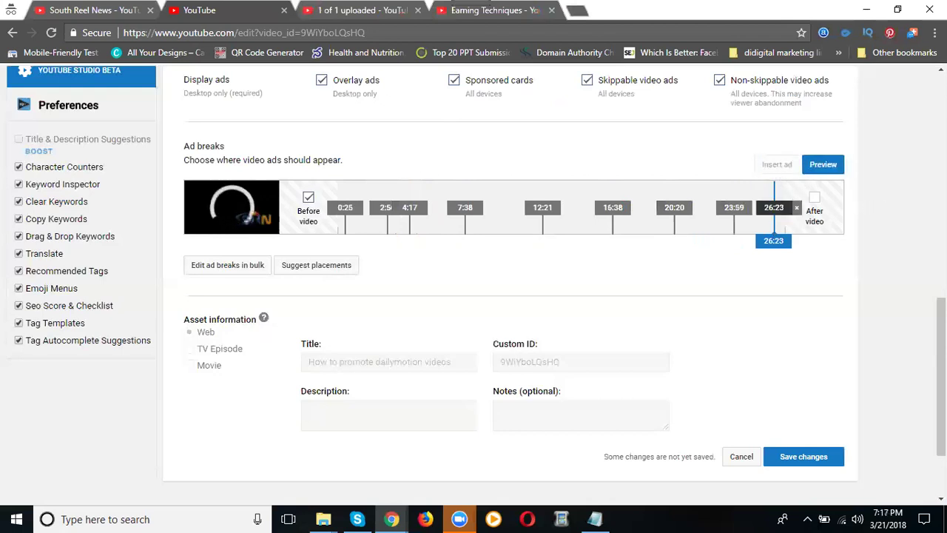
{"action": "scroll", "coordinate": [803, 176], "scroll_direction": "up", "scroll_amount": 9}
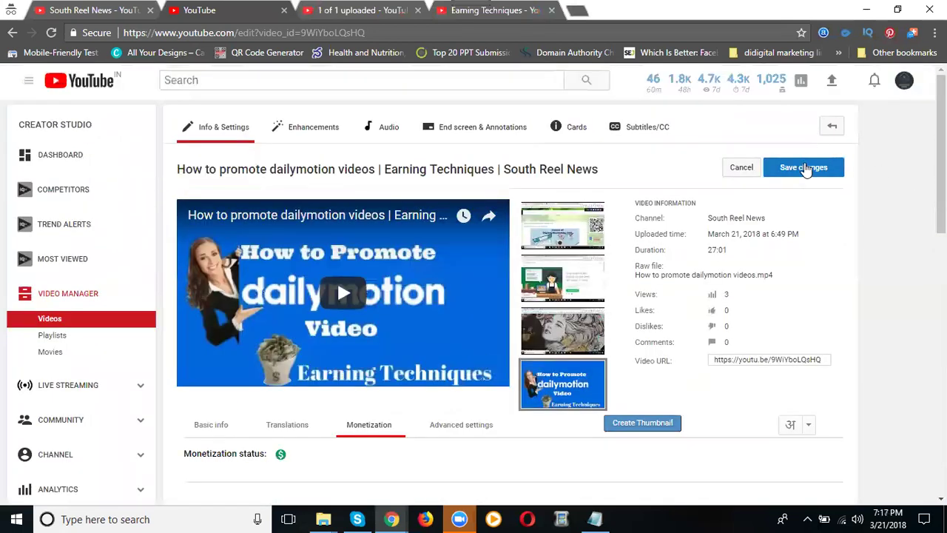
{"action": "left_click", "coordinate": [803, 170]}
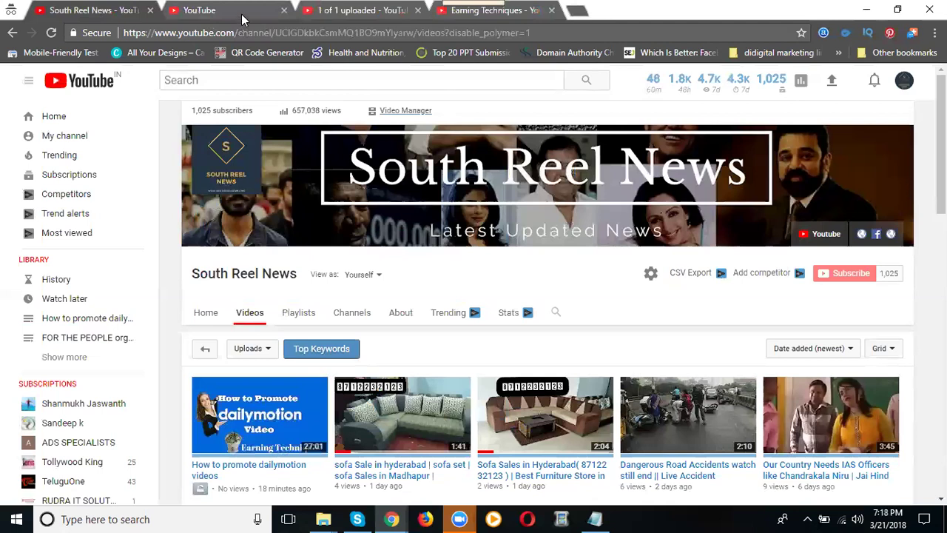
Switch back to the video's edit page and return to the Video Manager list of uploads.
{"action": "left_click", "coordinate": [243, 16]}
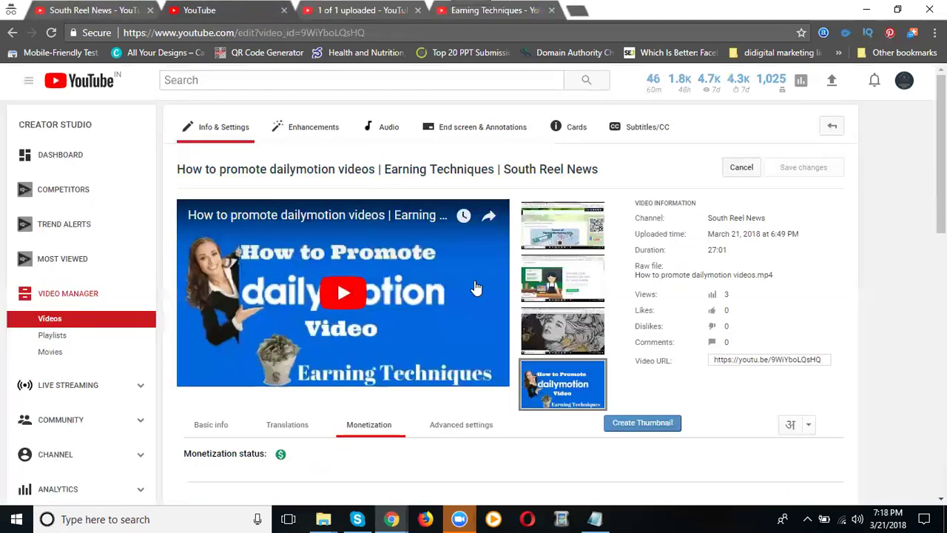
{"action": "left_click", "coordinate": [833, 127]}
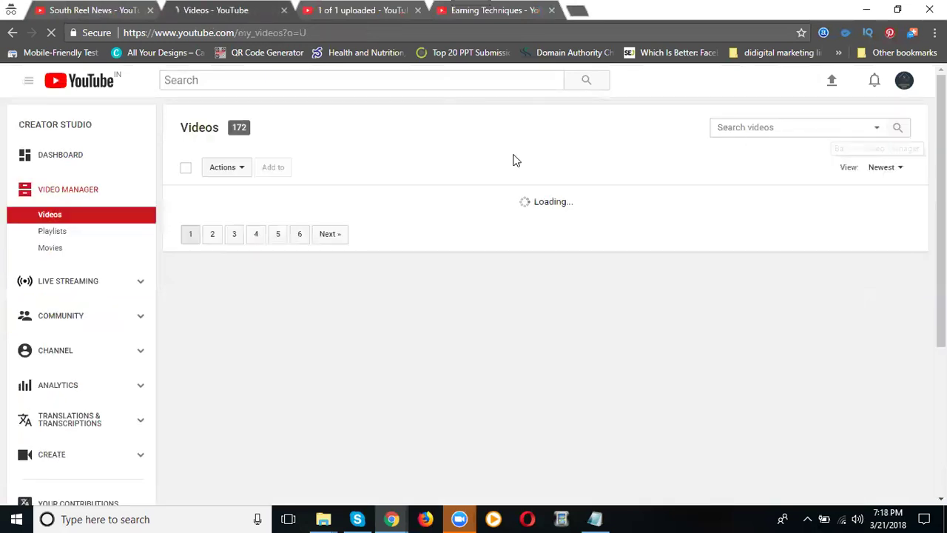
{"action": "scroll", "coordinate": [516, 159], "scroll_direction": "down", "scroll_amount": 1}
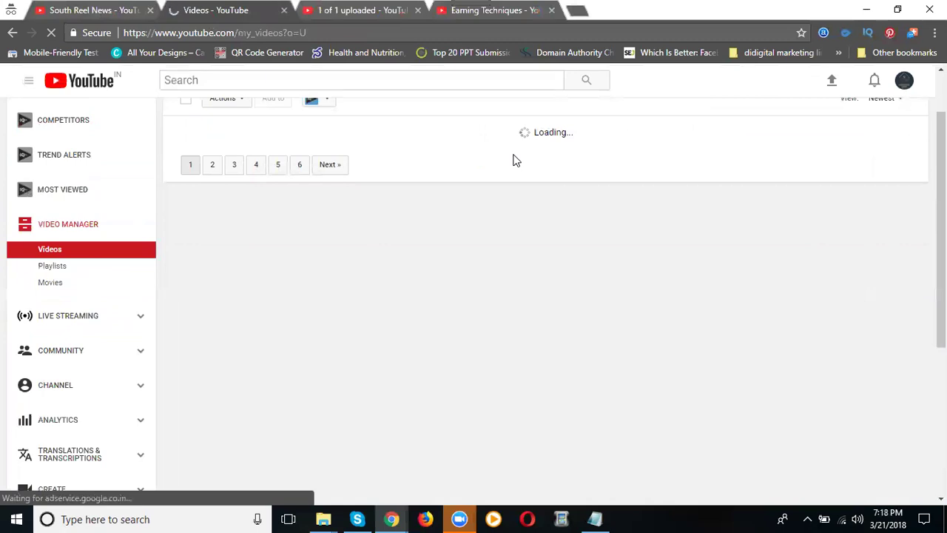
{"action": "scroll", "coordinate": [516, 160], "scroll_direction": "down", "scroll_amount": 1}
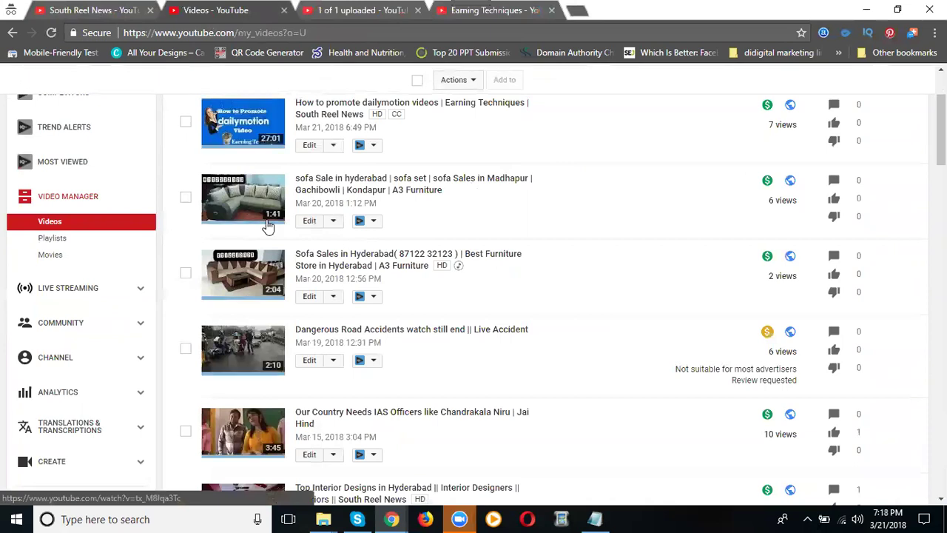
Open the "sofa Sale in hyderabad" video for editing, examine its monetization ad formats and asset information, and go back to the Video Manager.
{"action": "left_click", "coordinate": [309, 222]}
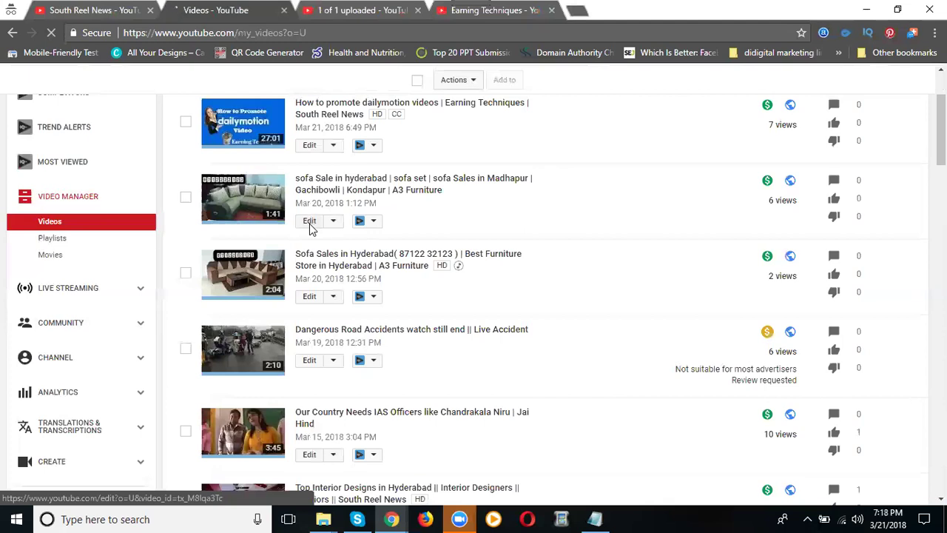
{"action": "scroll", "coordinate": [313, 230], "scroll_direction": "down", "scroll_amount": 2}
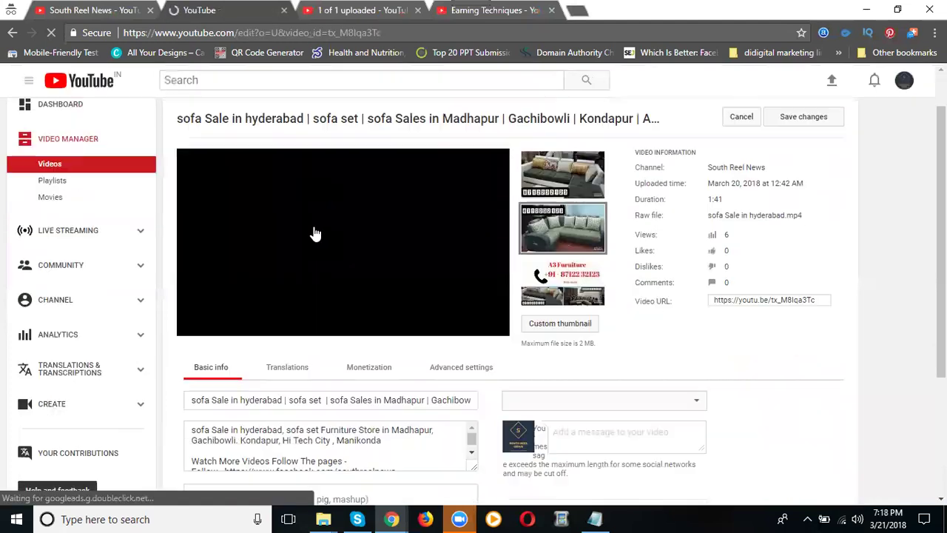
{"action": "scroll", "coordinate": [314, 229], "scroll_direction": "down", "scroll_amount": 2}
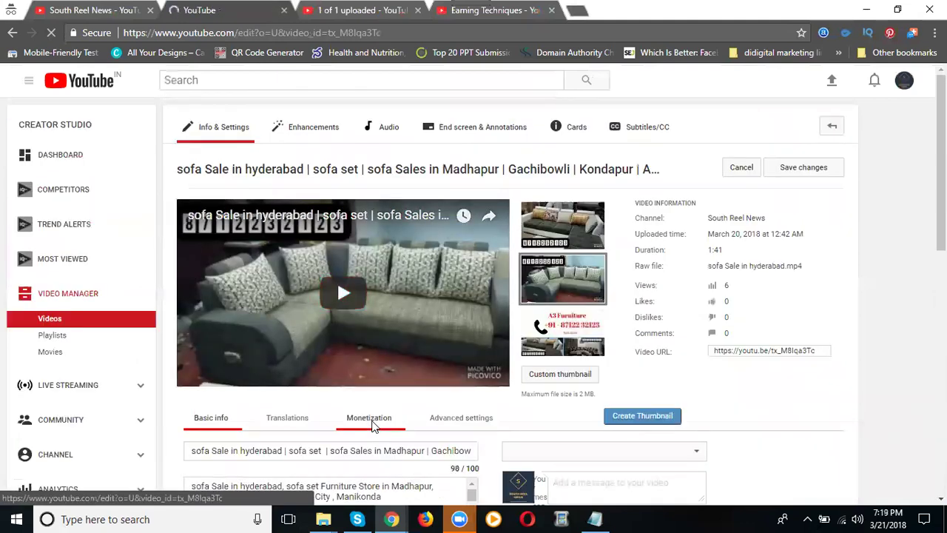
{"action": "scroll", "coordinate": [688, 233], "scroll_direction": "down", "scroll_amount": 2}
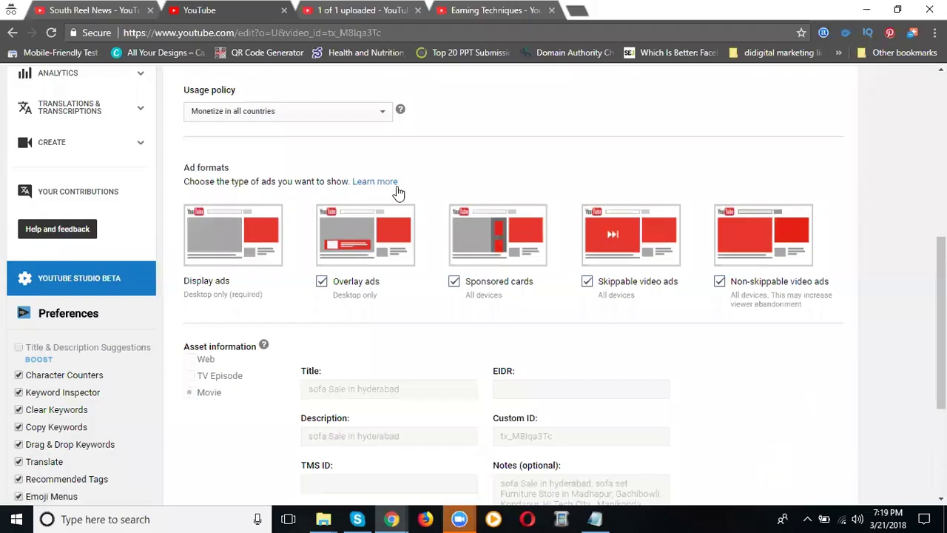
{"action": "scroll", "coordinate": [311, 177], "scroll_direction": "up", "scroll_amount": 1}
{"action": "scroll", "coordinate": [261, 167], "scroll_direction": "down", "scroll_amount": 4}
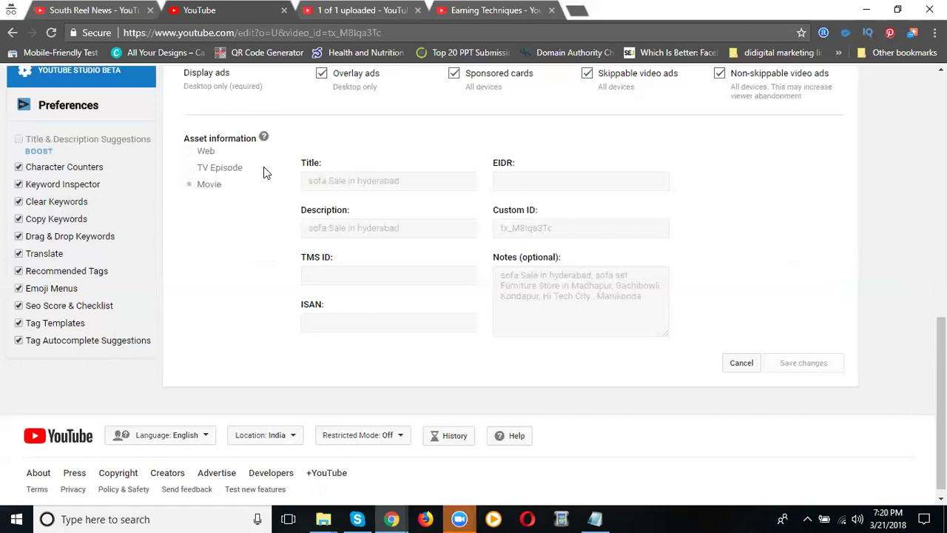
{"action": "scroll", "coordinate": [605, 190], "scroll_direction": "up", "scroll_amount": 4}
{"action": "scroll", "coordinate": [814, 116], "scroll_direction": "up", "scroll_amount": 5}
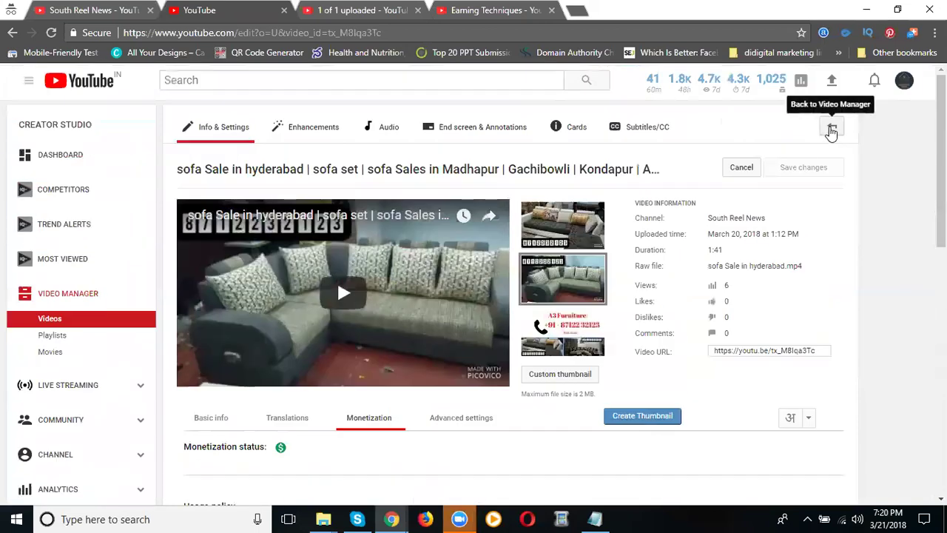
{"action": "left_click", "coordinate": [833, 130]}
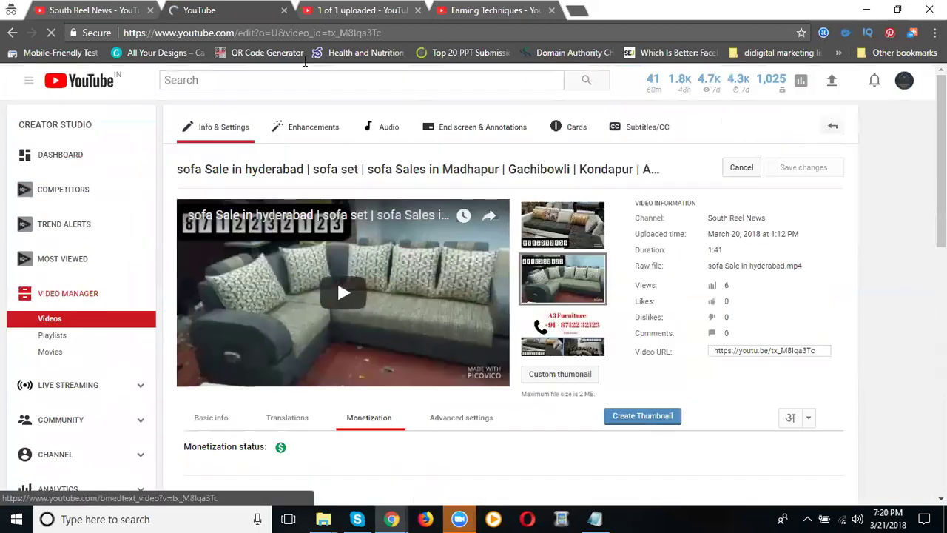
Browse the South Reel News channel's older uploads and examine the watch page of "How to upload other videos on youtube without copyright problems".
{"action": "left_click", "coordinate": [93, 10]}
{"action": "scroll", "coordinate": [215, 163], "scroll_direction": "down", "scroll_amount": 10}
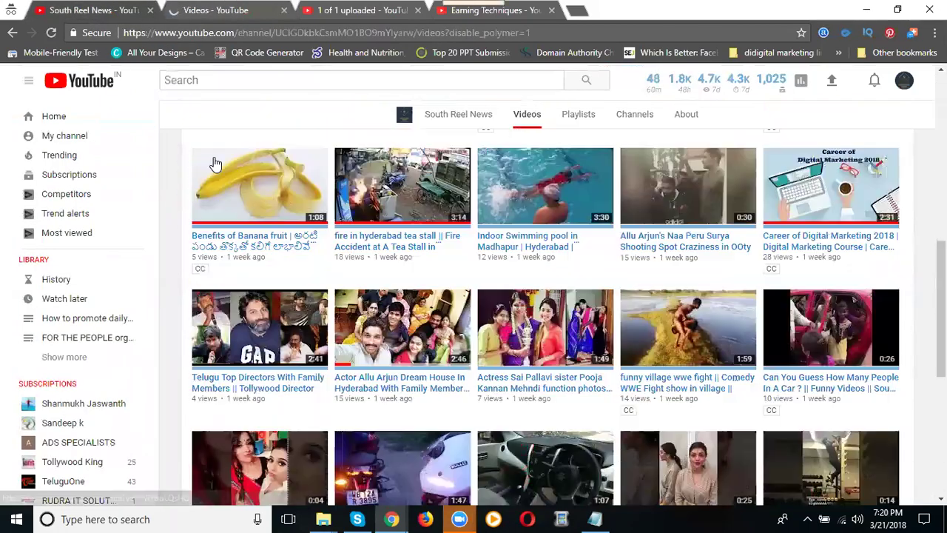
{"action": "scroll", "coordinate": [215, 163], "scroll_direction": "down", "scroll_amount": 3}
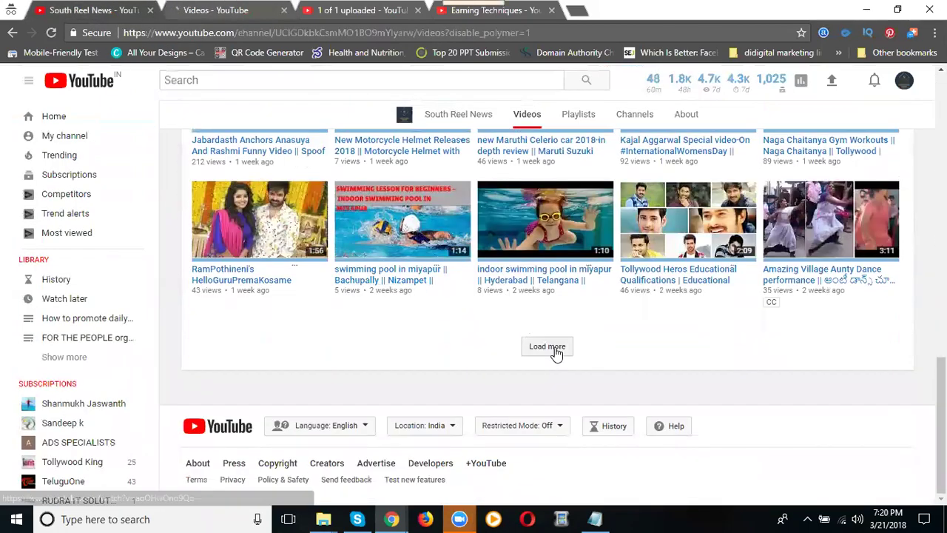
{"action": "left_click", "coordinate": [552, 354]}
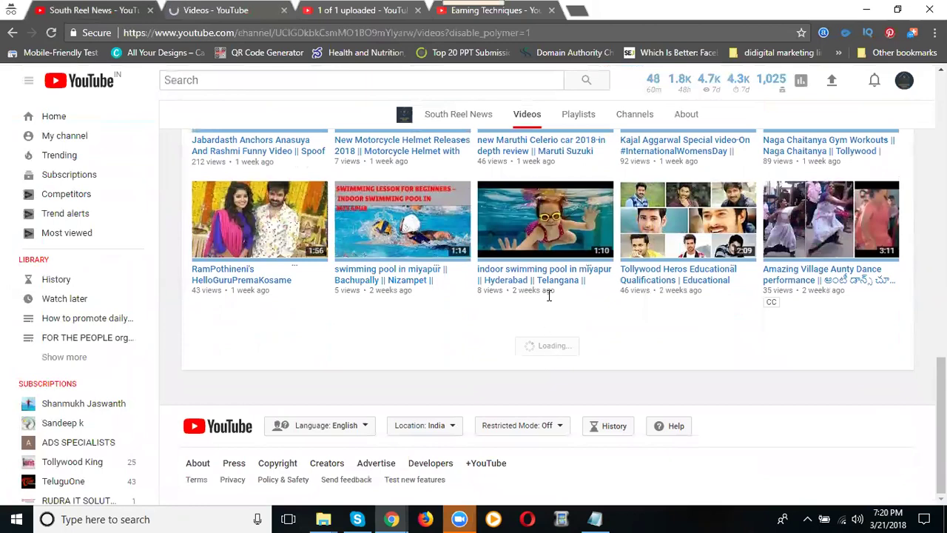
{"action": "scroll", "coordinate": [550, 298], "scroll_direction": "down", "scroll_amount": 4}
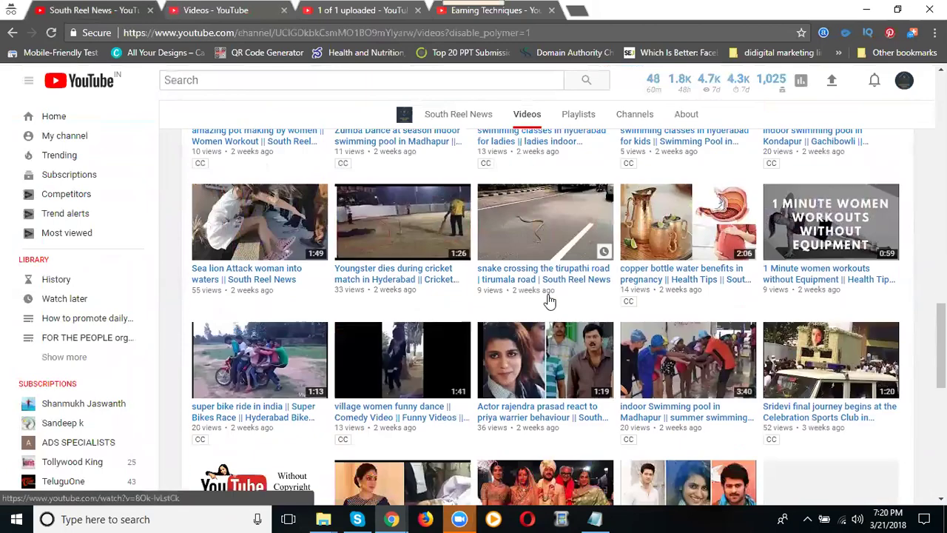
{"action": "scroll", "coordinate": [549, 298], "scroll_direction": "down", "scroll_amount": 3}
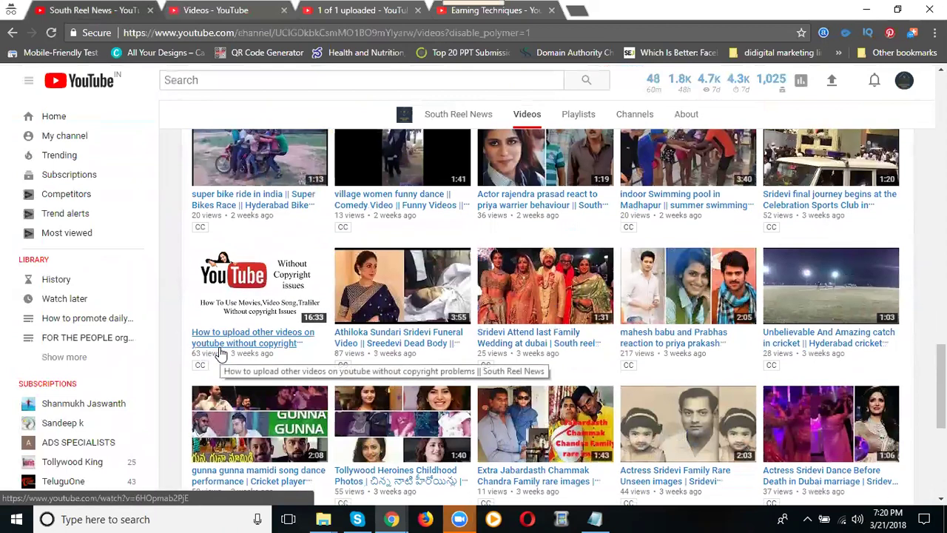
{"action": "middle_click", "coordinate": [244, 280]}
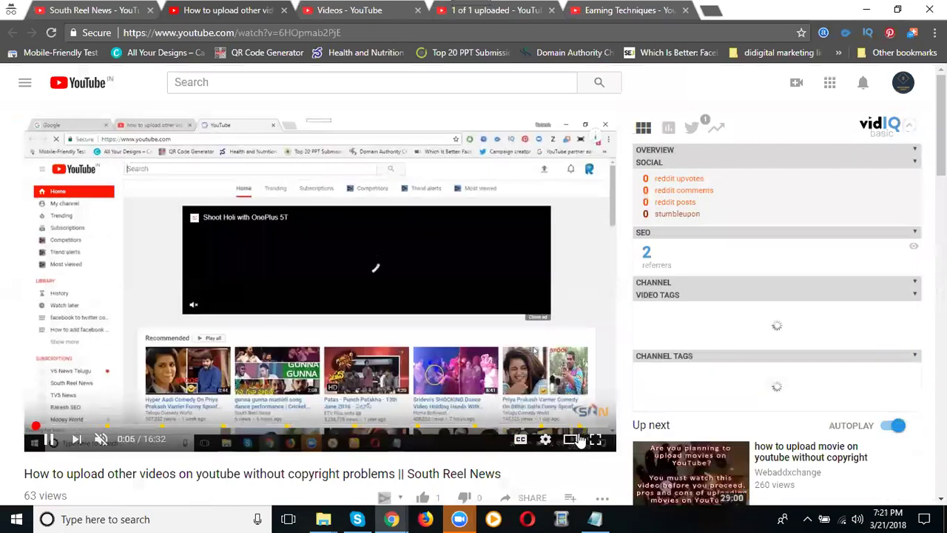
{"action": "scroll", "coordinate": [577, 435], "scroll_direction": "down", "scroll_amount": 3}
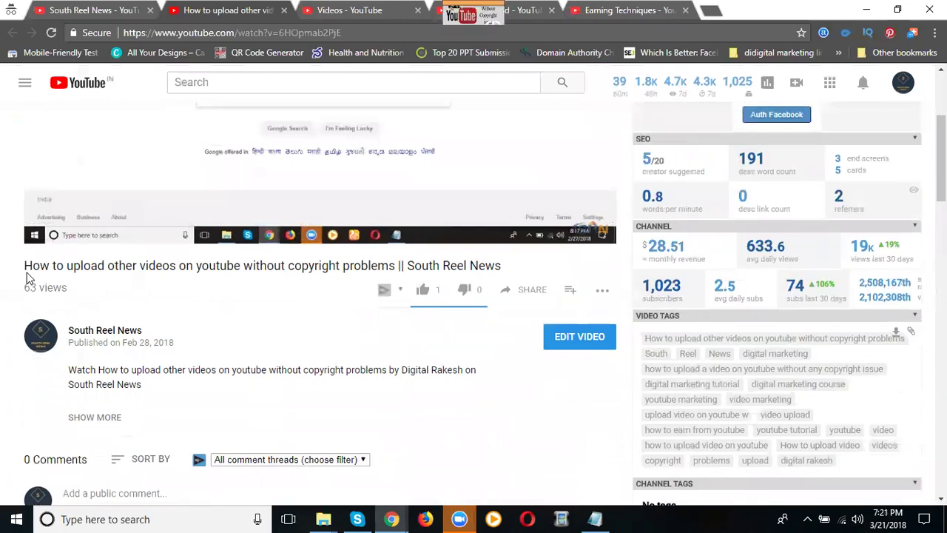
{"action": "mouse_move", "coordinate": [80, 170]}
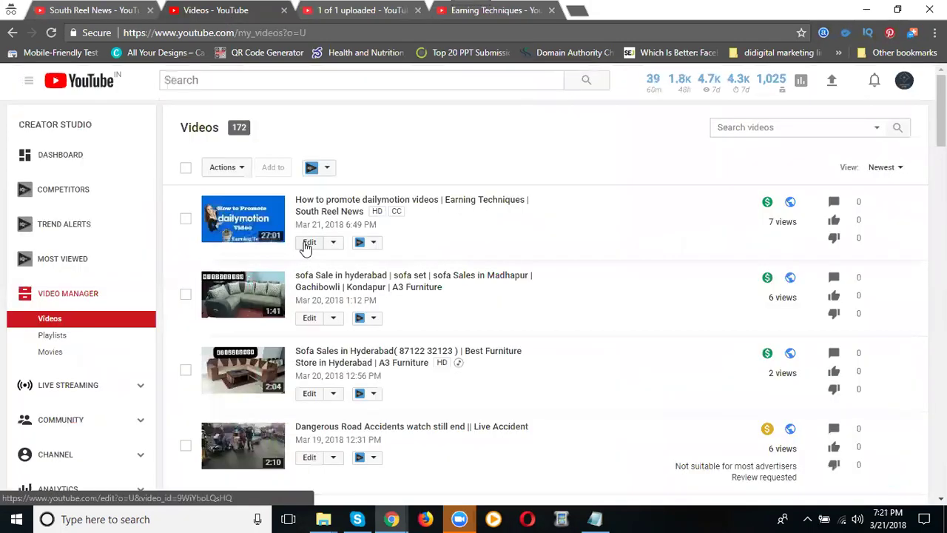
Open the "How to promote dailymotion videos" video for editing from the Video Manager and review its monetization settings.
{"action": "left_click", "coordinate": [308, 244]}
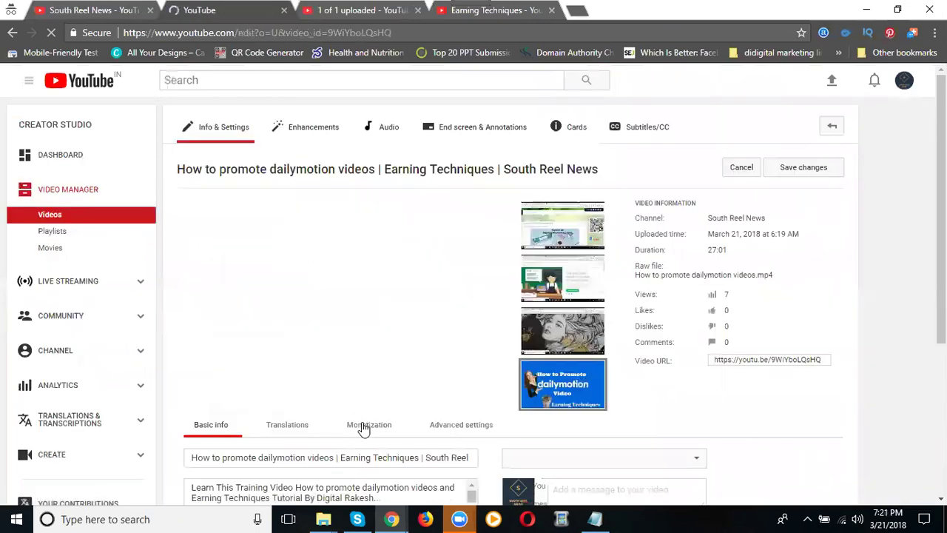
{"action": "scroll", "coordinate": [474, 345], "scroll_direction": "down", "scroll_amount": 1}
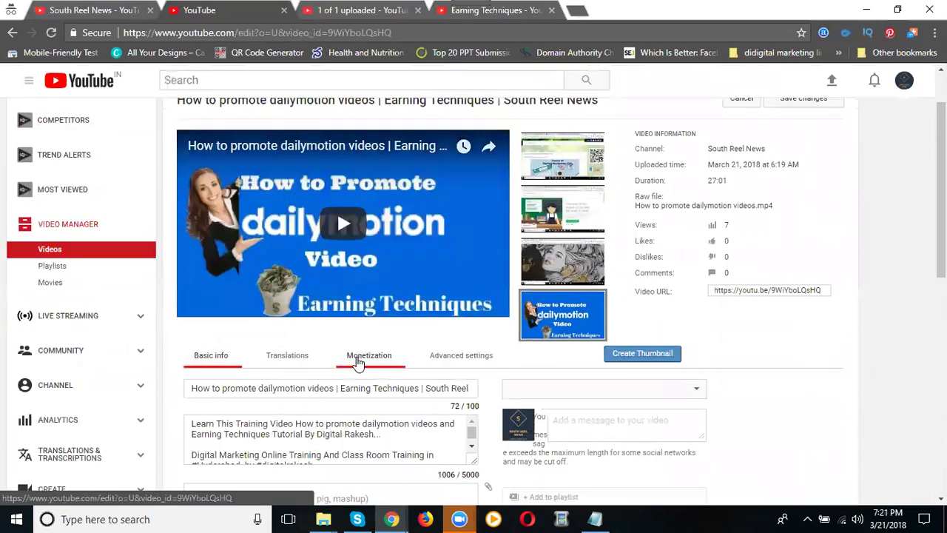
{"action": "left_click", "coordinate": [358, 363]}
{"action": "scroll", "coordinate": [647, 290], "scroll_direction": "down", "scroll_amount": 4}
{"action": "scroll", "coordinate": [648, 291], "scroll_direction": "down", "scroll_amount": 3}
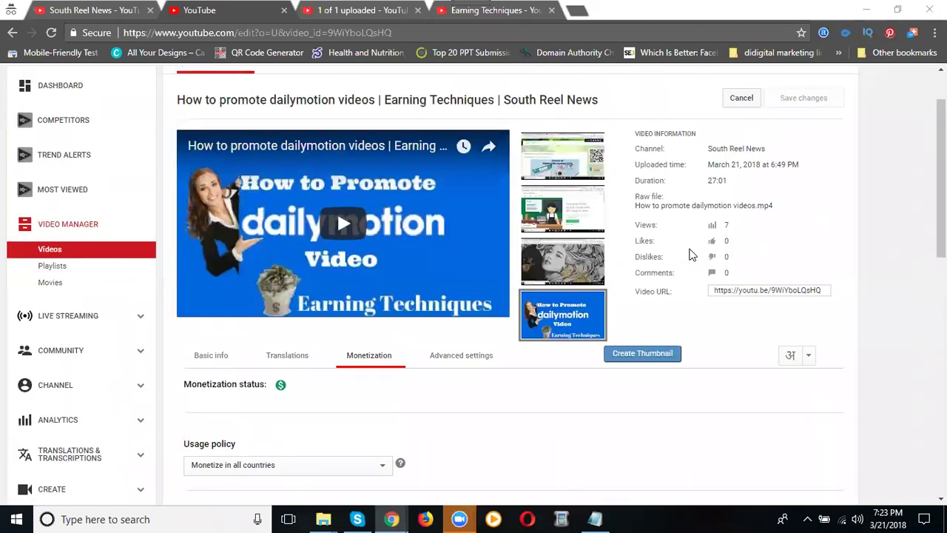
{"action": "scroll", "coordinate": [689, 254], "scroll_direction": "up", "scroll_amount": 1}
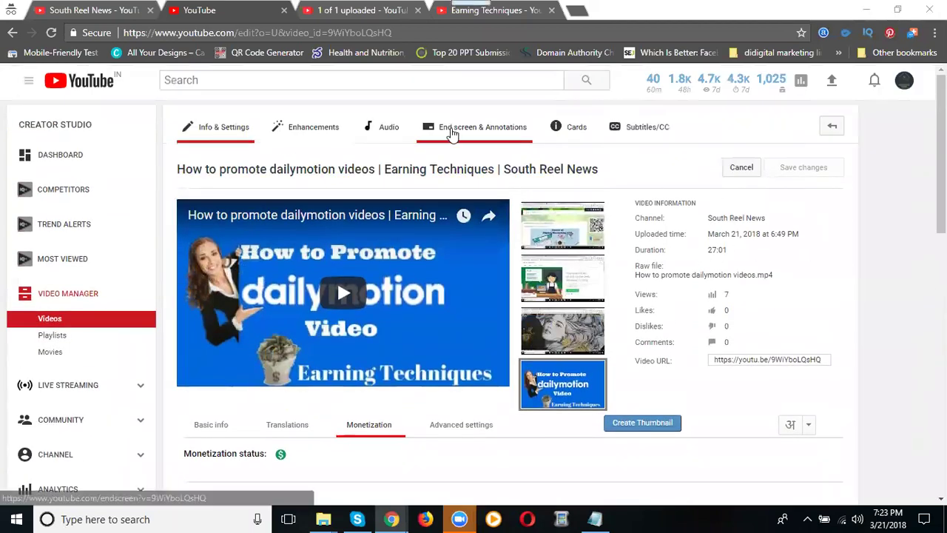
{"action": "scroll", "coordinate": [660, 155], "scroll_direction": "down", "scroll_amount": 2}
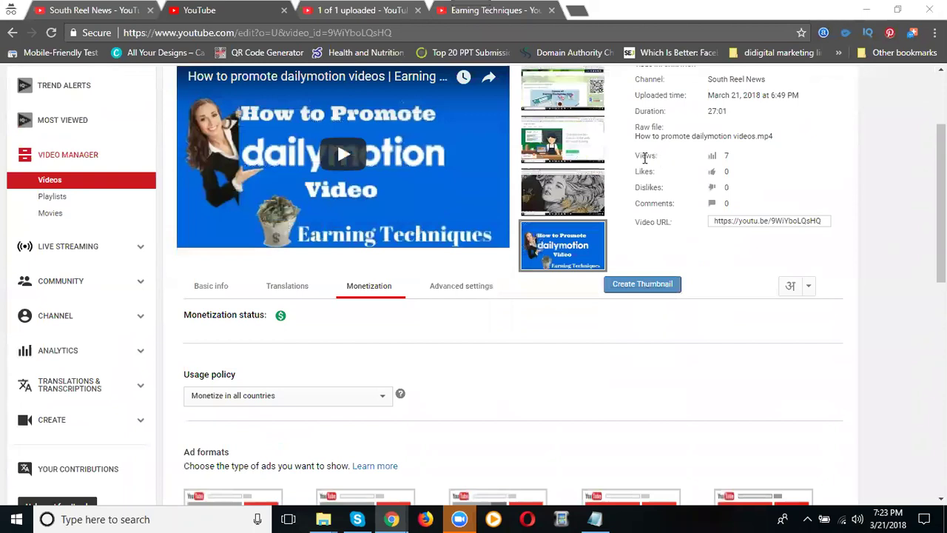
Check the SEO score and checklist in the video's basic info, and add the tags "video marketing" and "video promotions".
{"action": "left_click", "coordinate": [204, 288]}
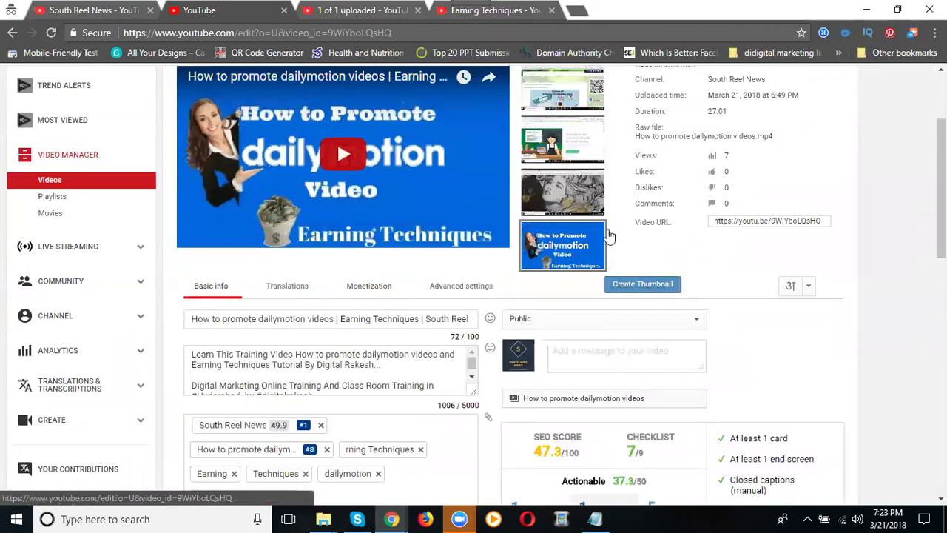
{"action": "scroll", "coordinate": [612, 233], "scroll_direction": "down", "scroll_amount": 3}
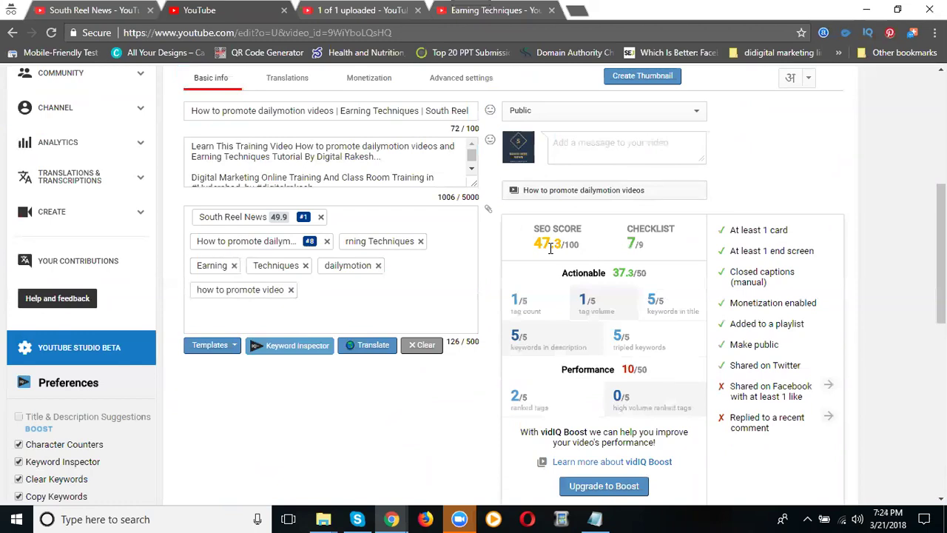
{"action": "scroll", "coordinate": [550, 247], "scroll_direction": "down", "scroll_amount": 2}
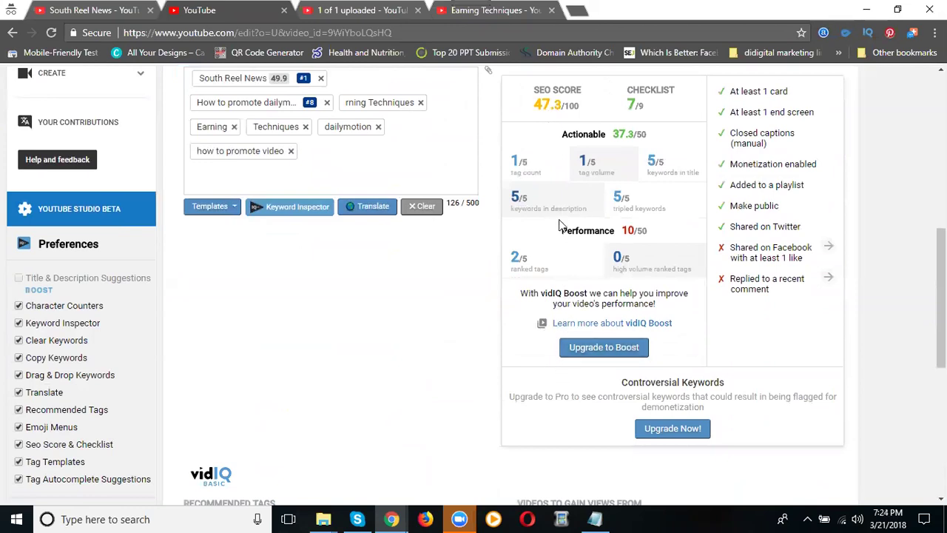
{"action": "scroll", "coordinate": [362, 240], "scroll_direction": "up", "scroll_amount": 1}
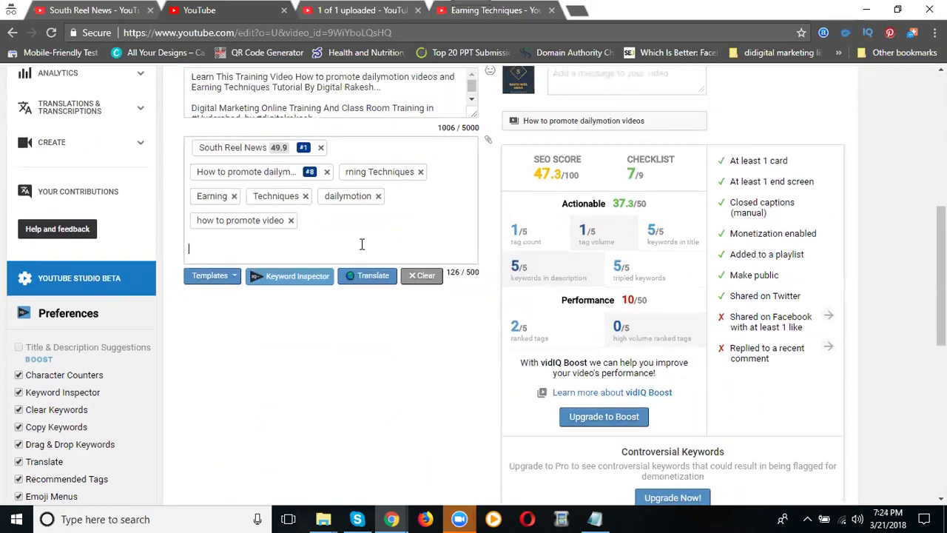
{"action": "type", "text": "video ma"}
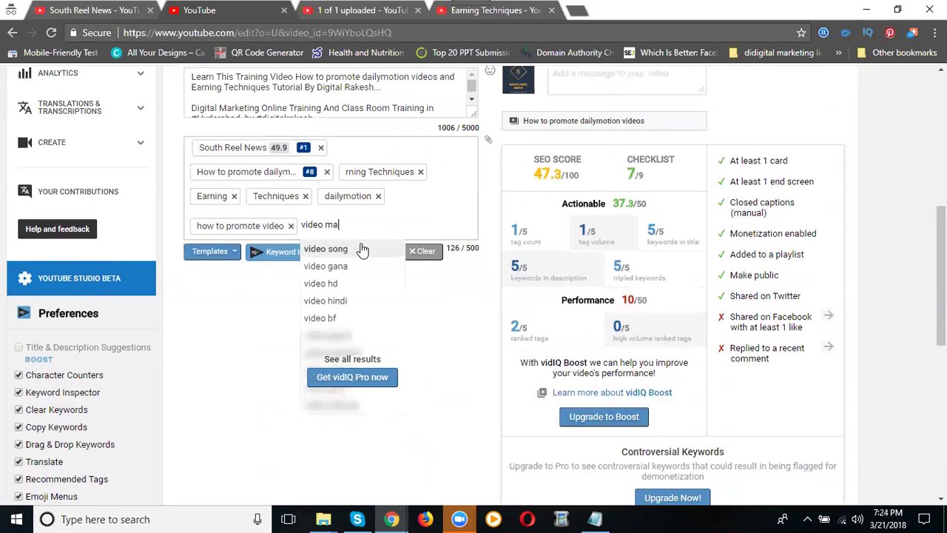
{"action": "type", "text": "rketing"}
{"action": "key", "text": "Return"}
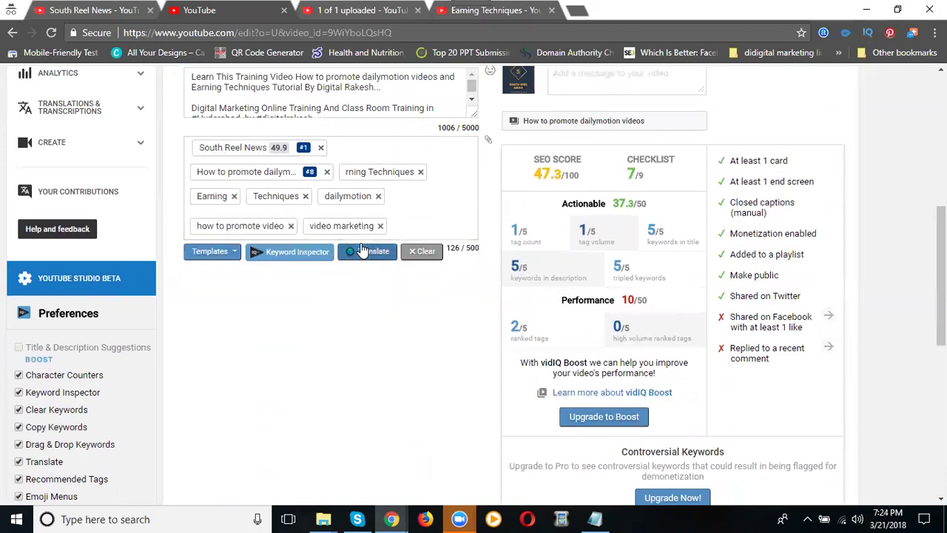
{"action": "type", "text": "video "}
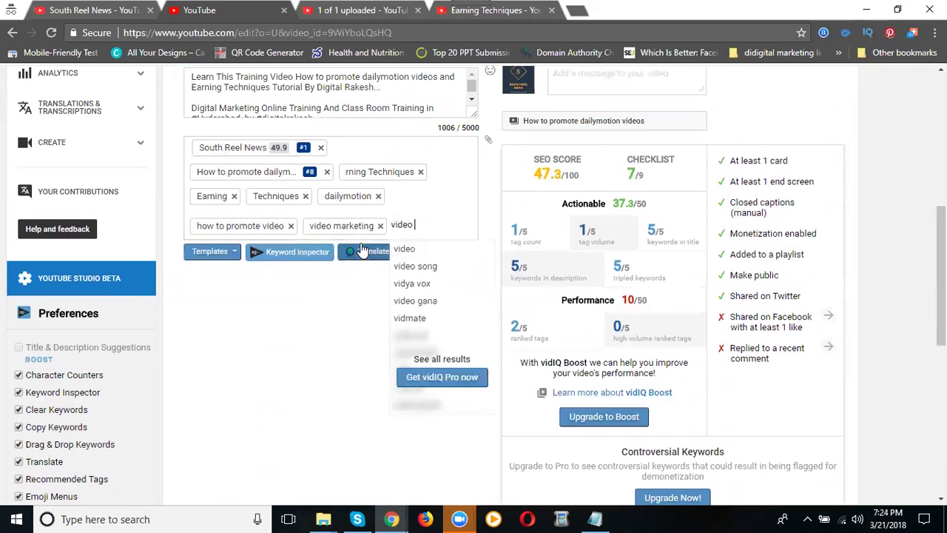
{"action": "type", "text": "promotions"}
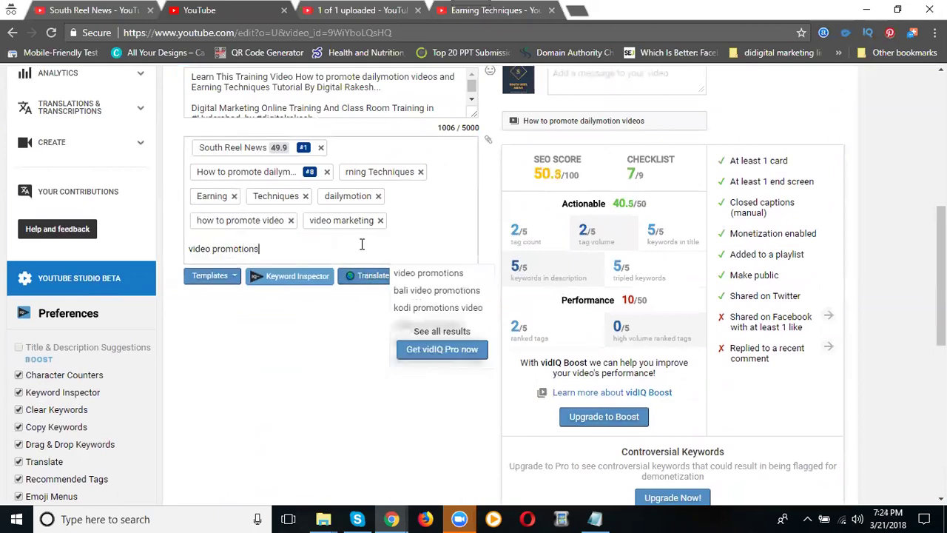
{"action": "key", "text": "Return"}
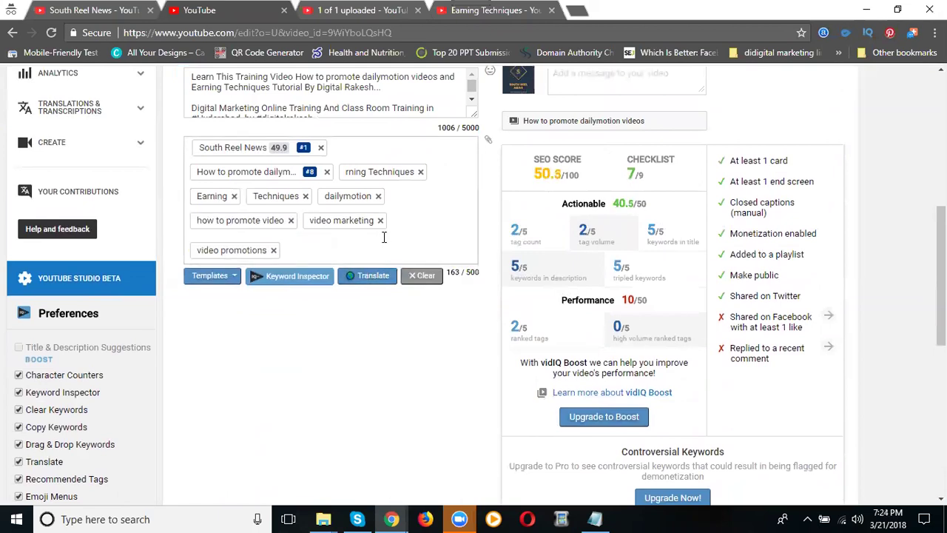
Add the tag "dailymotion earnings" to the video and save the changes.
{"action": "type", "text": "da"}
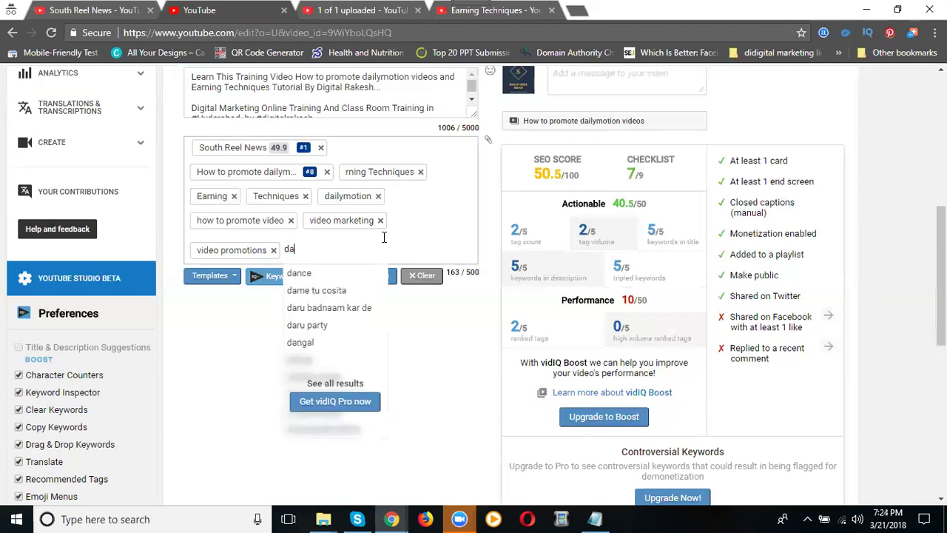
{"action": "type", "text": "ilymotion earning"}
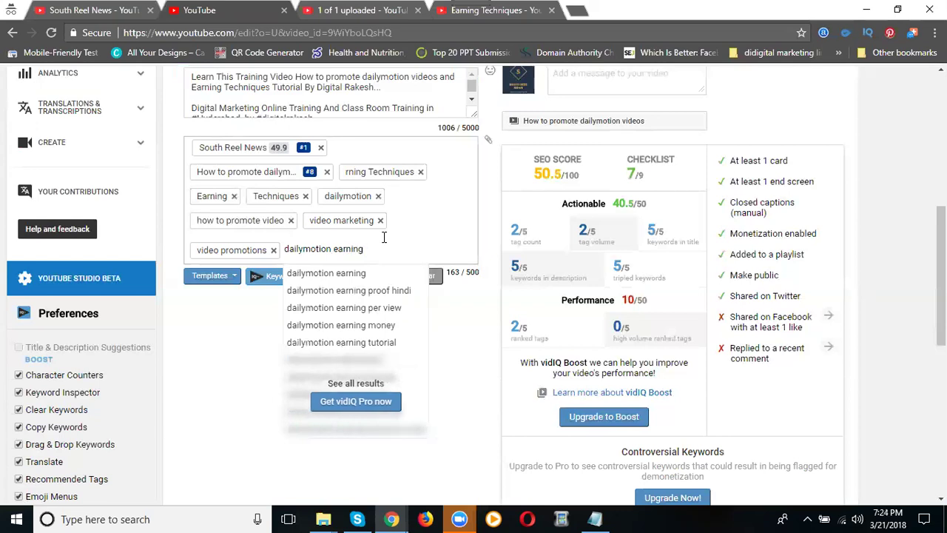
{"action": "type", "text": "s"}
{"action": "key", "text": "Return"}
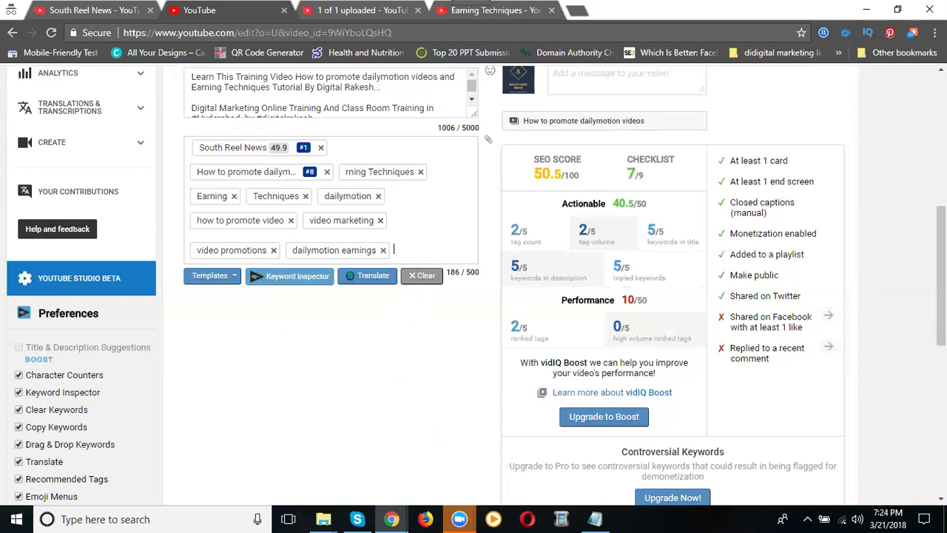
{"action": "scroll", "coordinate": [538, 248], "scroll_direction": "up", "scroll_amount": 1}
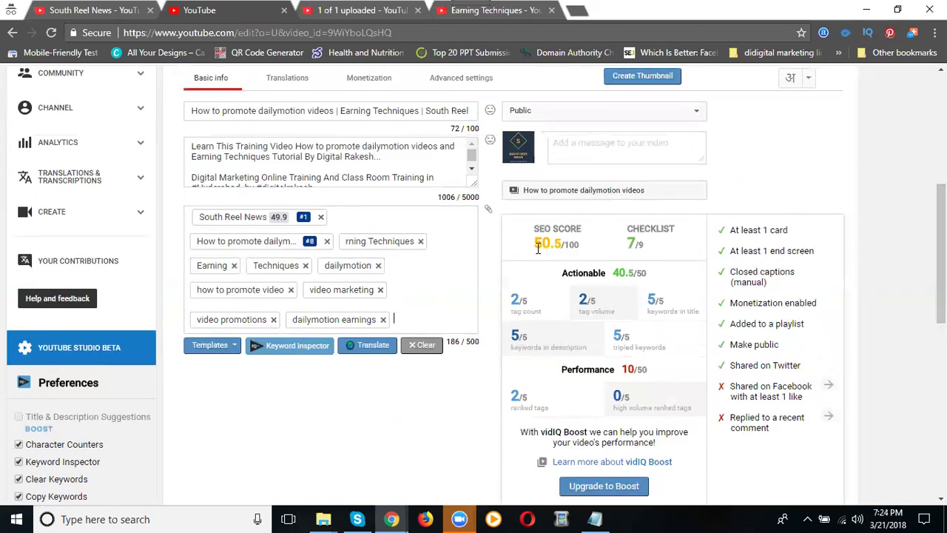
{"action": "scroll", "coordinate": [771, 246], "scroll_direction": "up", "scroll_amount": 5}
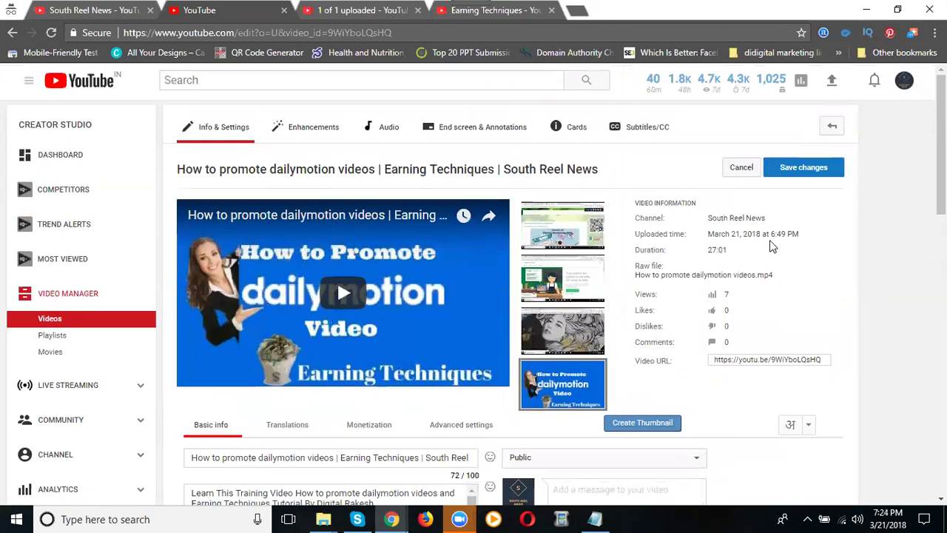
{"action": "left_click", "coordinate": [787, 176]}
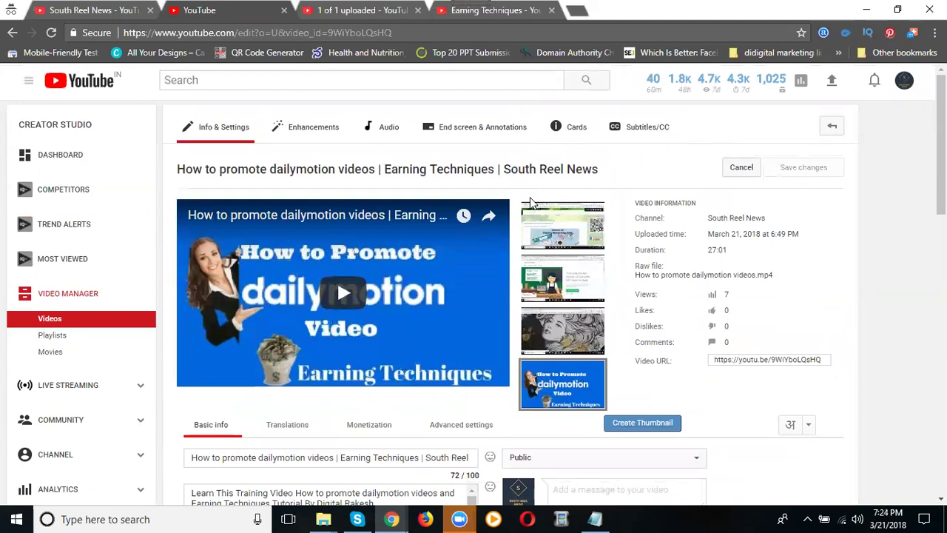
Browse YouTube's trending videos and open the first one, "Ranga Ranga Rangasthalaana Video Song Promo", in a new tab.
{"action": "left_click", "coordinate": [446, 16]}
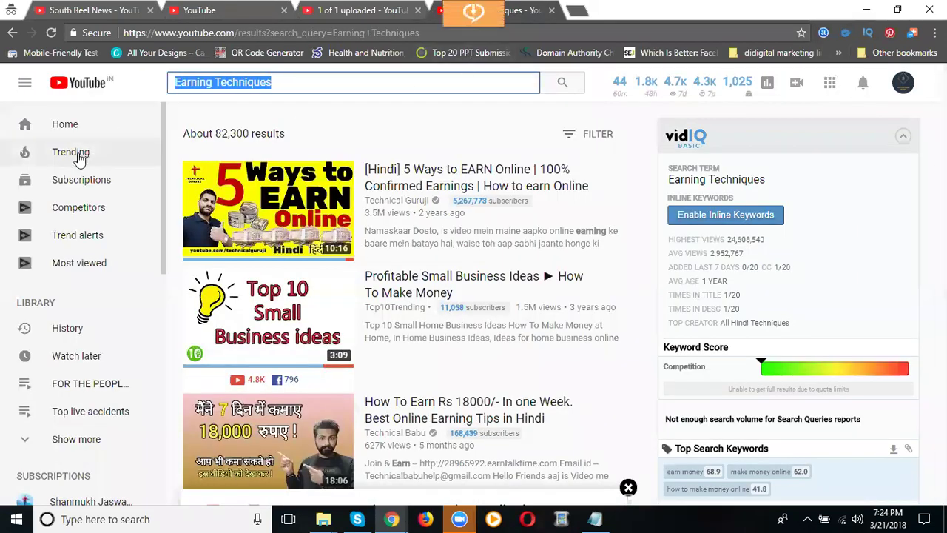
{"action": "left_click", "coordinate": [79, 158]}
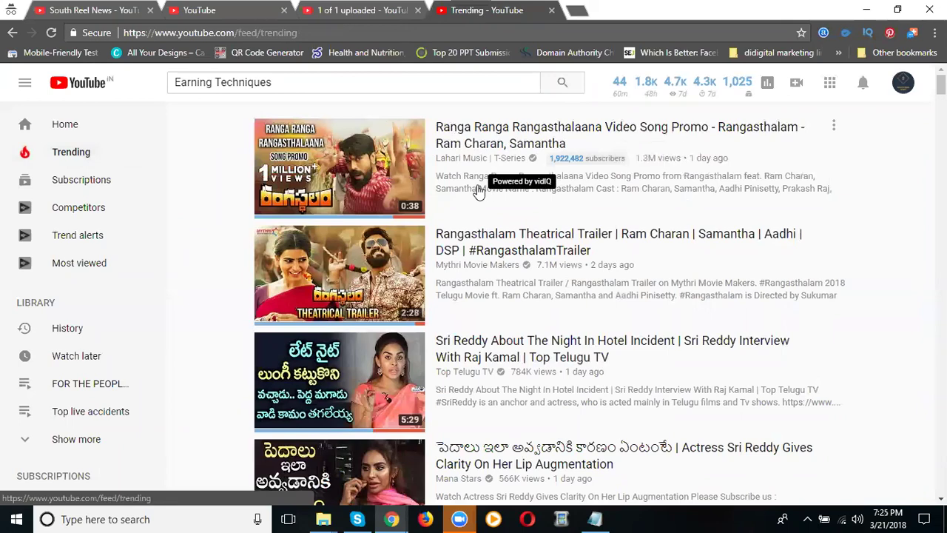
{"action": "scroll", "coordinate": [480, 191], "scroll_direction": "down", "scroll_amount": 2}
{"action": "scroll", "coordinate": [481, 308], "scroll_direction": "down", "scroll_amount": 1}
{"action": "scroll", "coordinate": [483, 320], "scroll_direction": "up", "scroll_amount": 3}
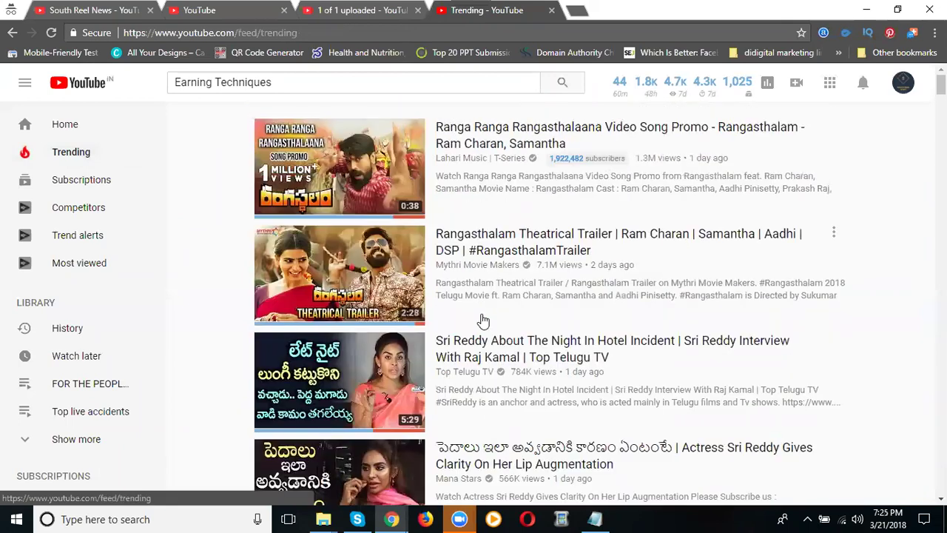
{"action": "right_click", "coordinate": [488, 130]}
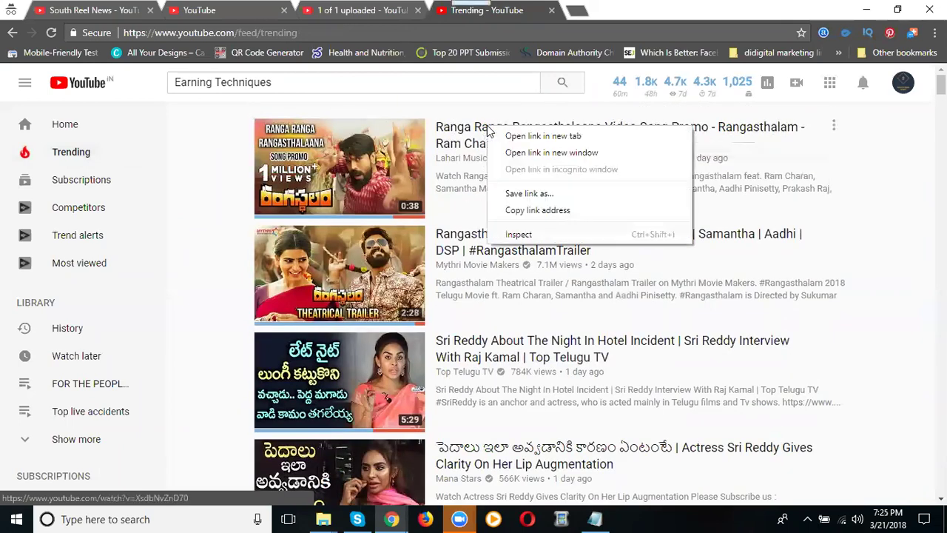
{"action": "left_click", "coordinate": [518, 136]}
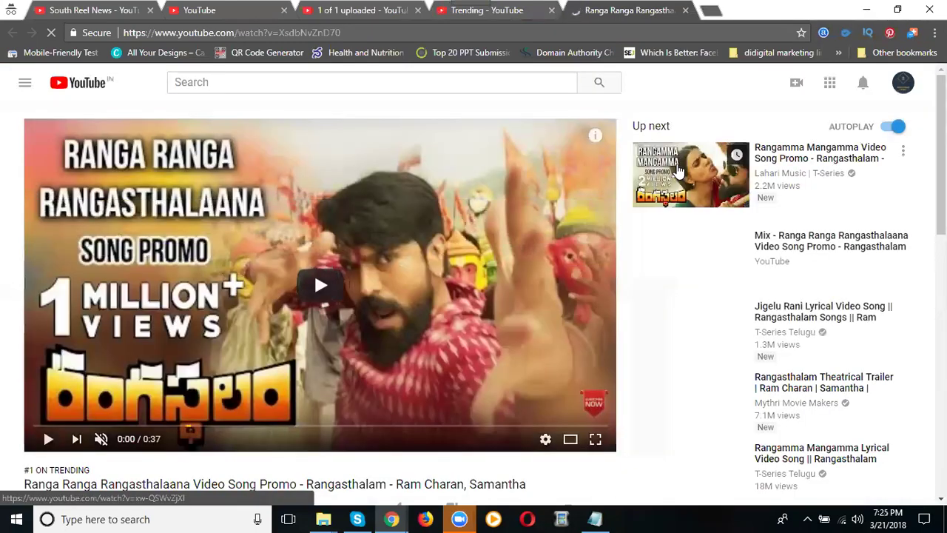
Pause the song promo's playback and examine its vidIQ score, estimated earnings and SEO score breakdown.
{"action": "left_click", "coordinate": [227, 313]}
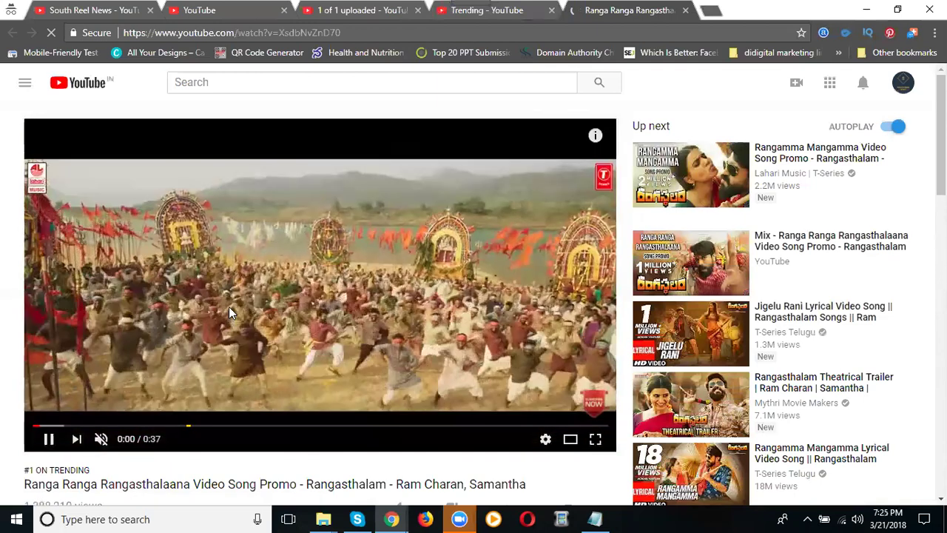
{"action": "left_click", "coordinate": [286, 279]}
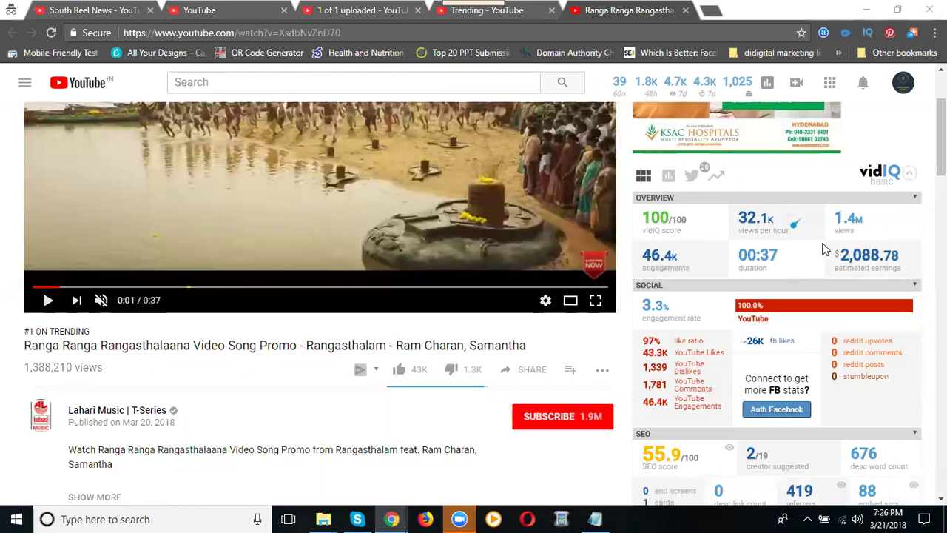
{"action": "mouse_move", "coordinate": [663, 226]}
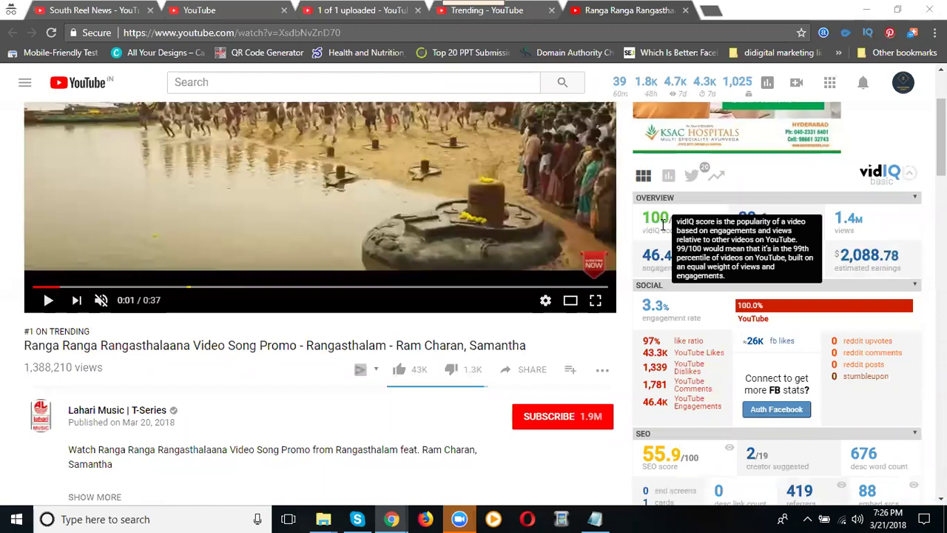
{"action": "scroll", "coordinate": [663, 227], "scroll_direction": "down", "scroll_amount": 3}
{"action": "mouse_move", "coordinate": [659, 251]}
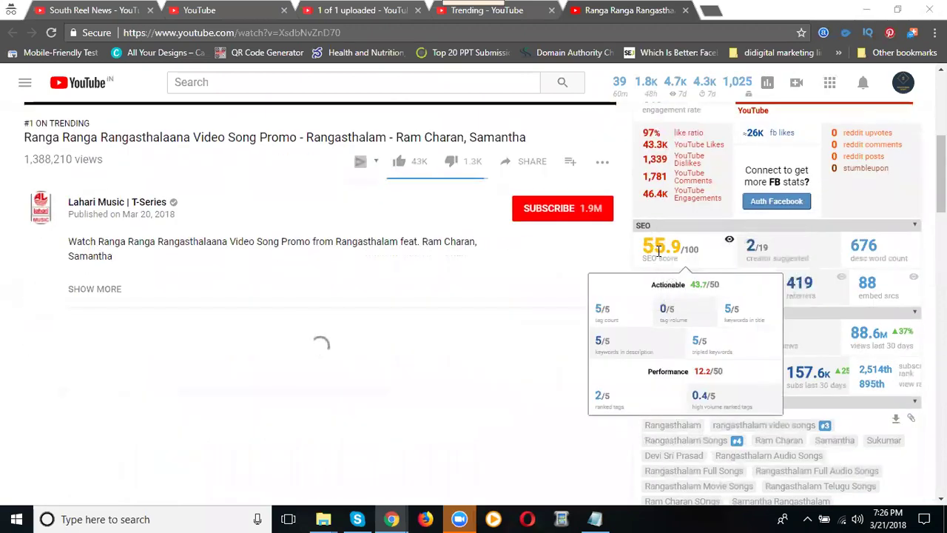